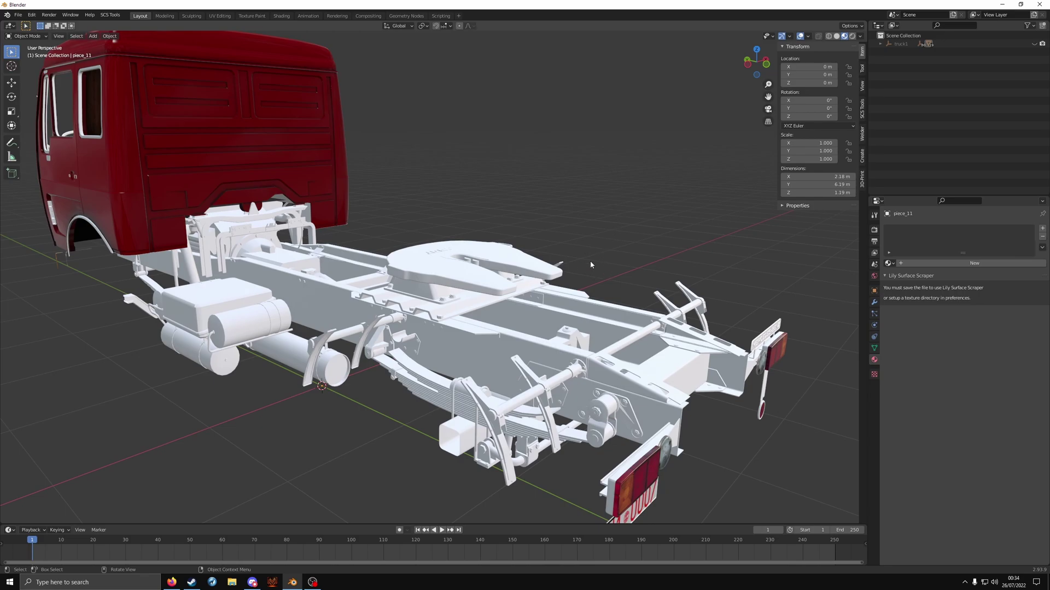
Step: Select the chassis and rear suspension, trying a scale and a move but cancelling both
click(501, 336)
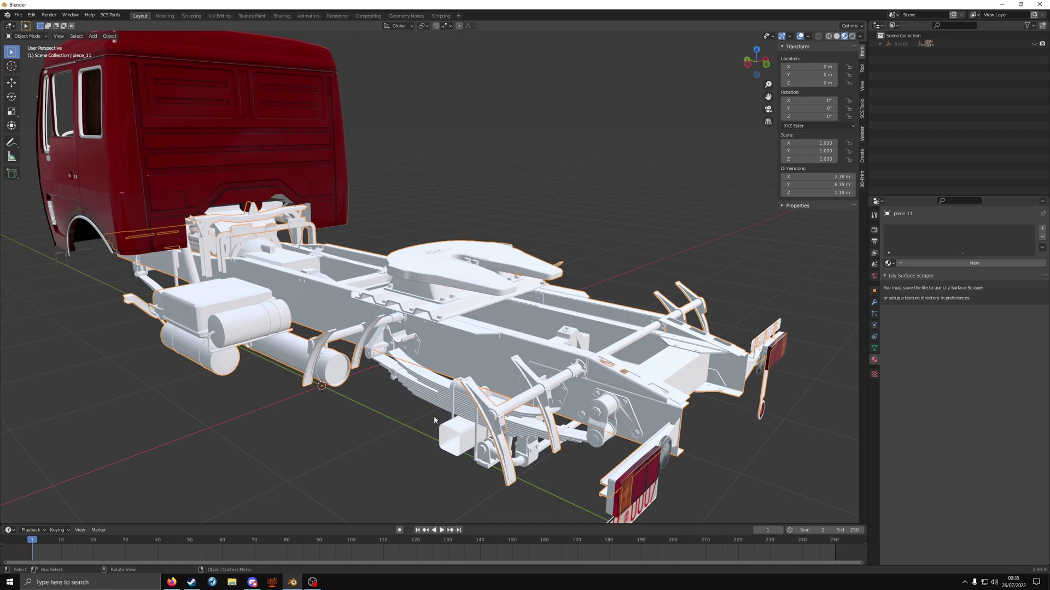
key(s)
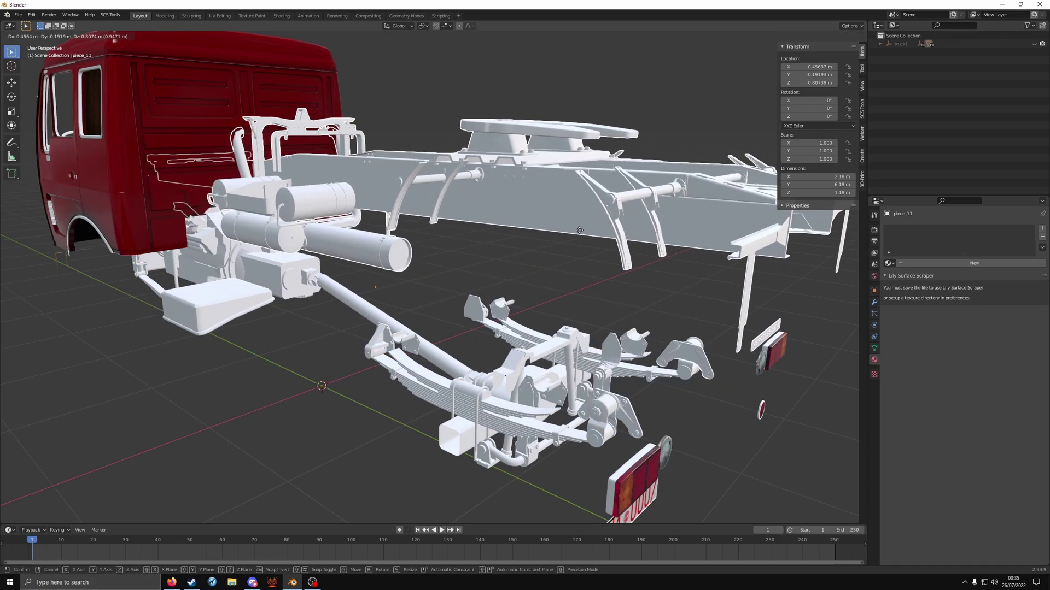
key(Escape)
click(445, 400)
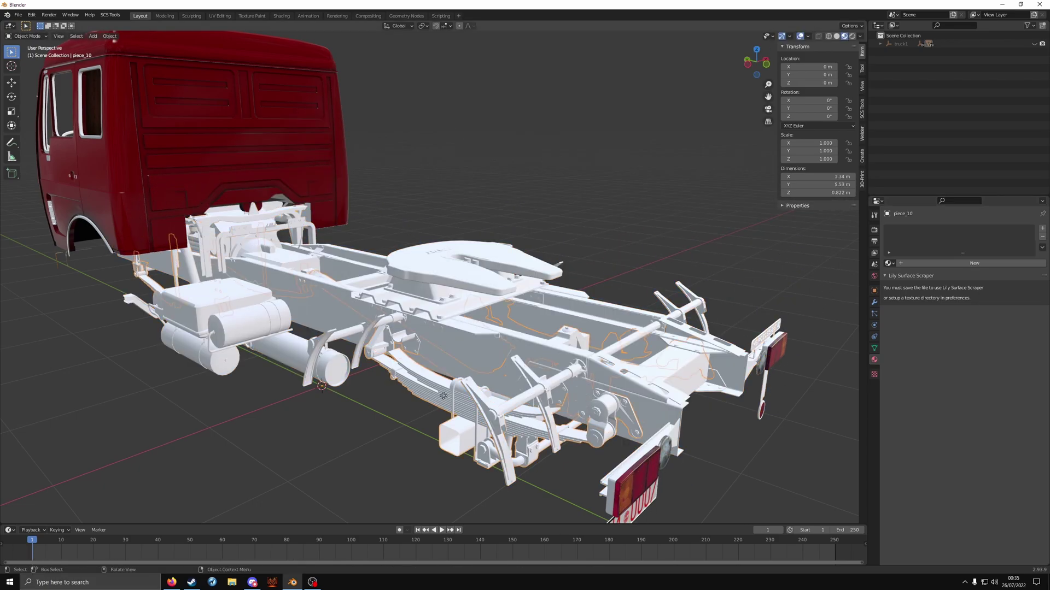
key(g)
key(Escape)
Step: Inspect the chassis and fifth wheel in solid shading, then return to material preview
click(456, 289)
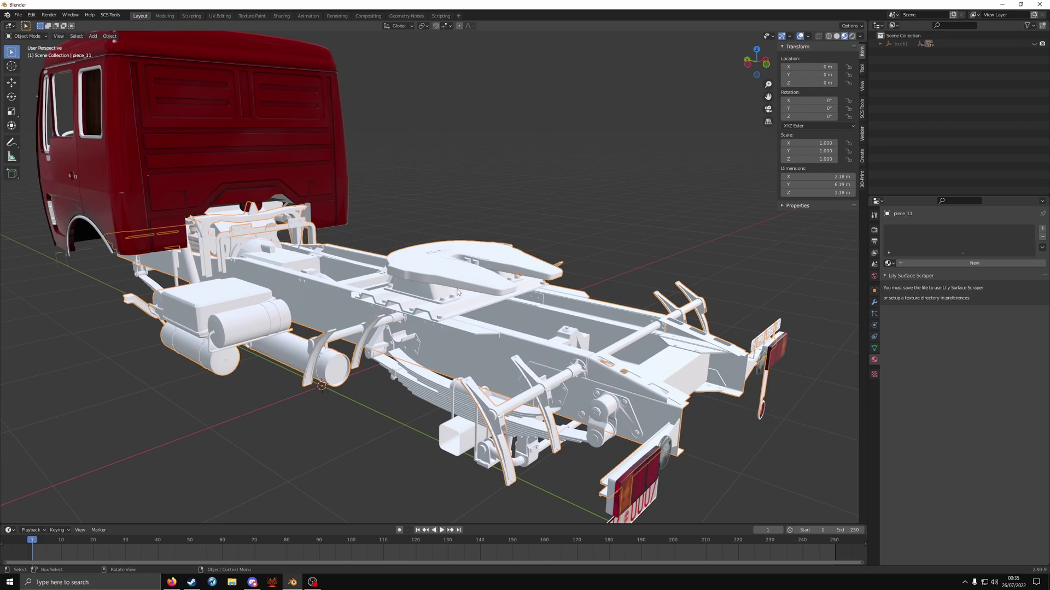
key(z)
click(508, 289)
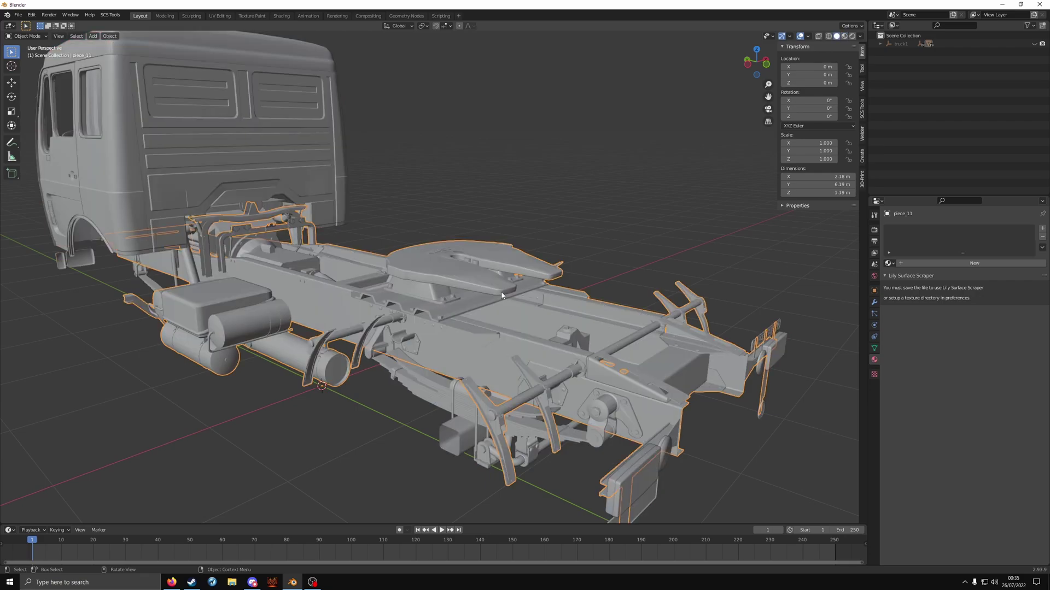
scroll(478, 311, up, 5)
mouse_move(478, 312)
middle_down()
mouse_move(549, 322)
mouse_move(464, 305)
middle_up()
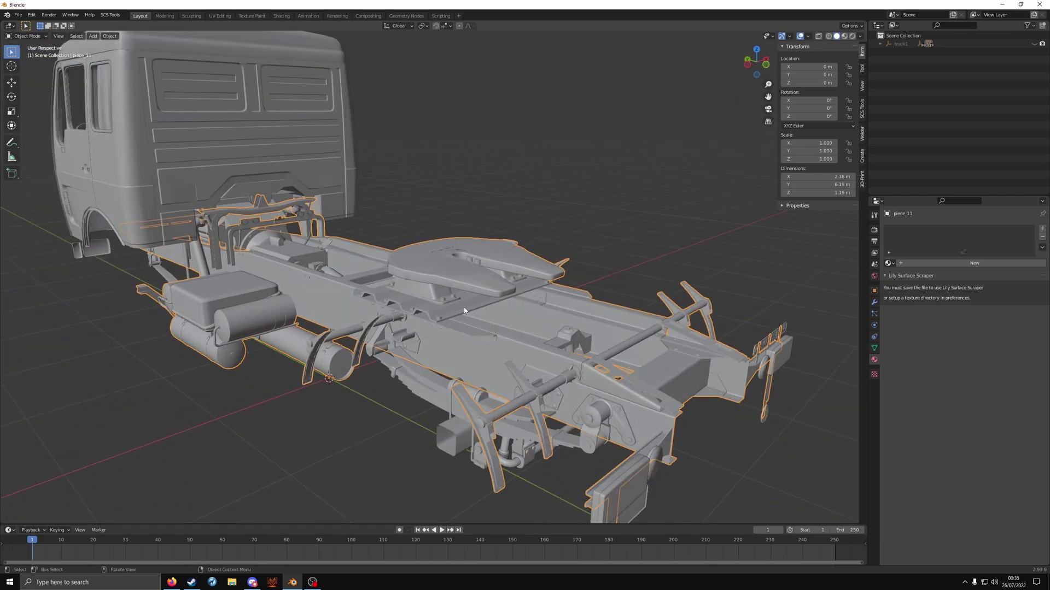
key(z)
click(466, 351)
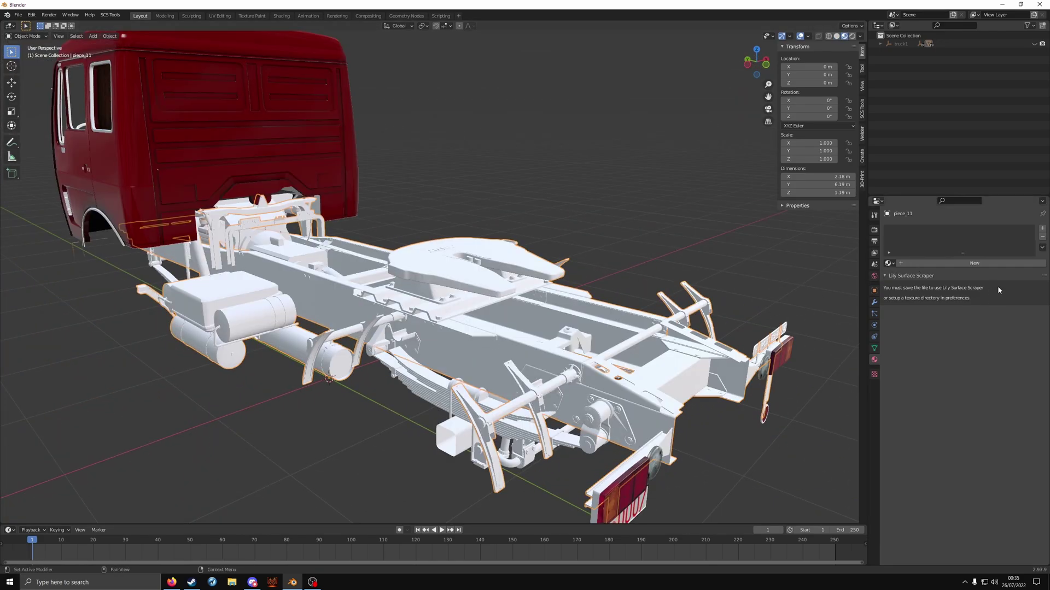
Step: Create a new chassis material named 'frame' using the dif.spec shader preset
double_click(970, 263)
text(frame)
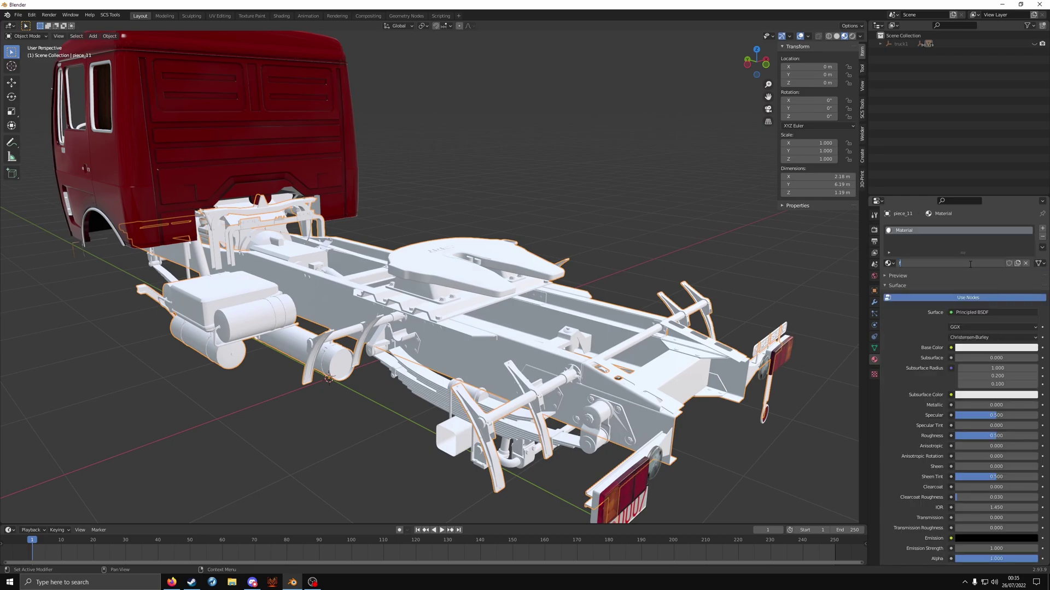
key(Return)
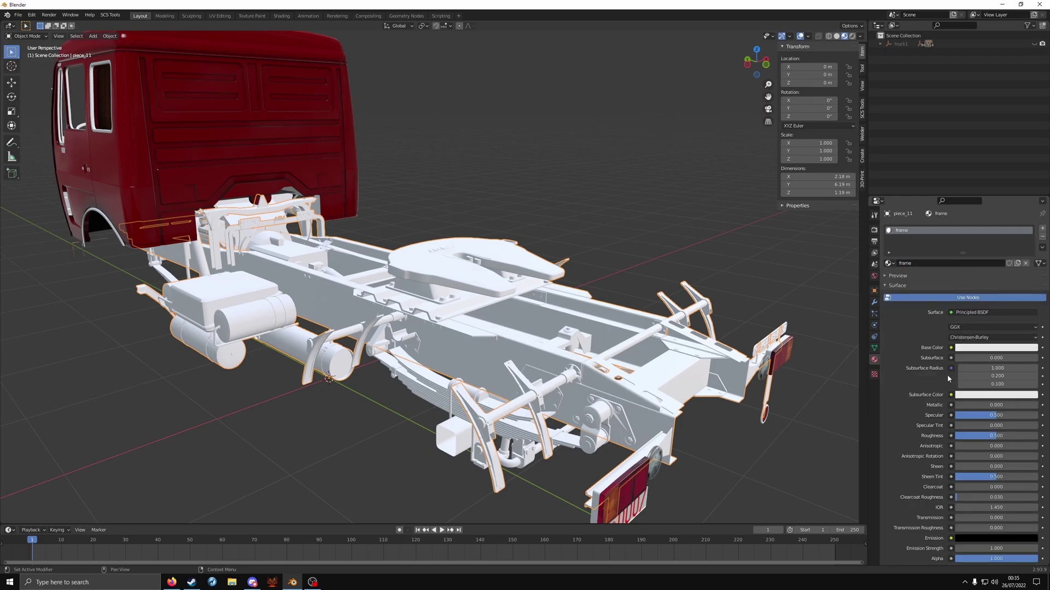
scroll(946, 393, down, 10)
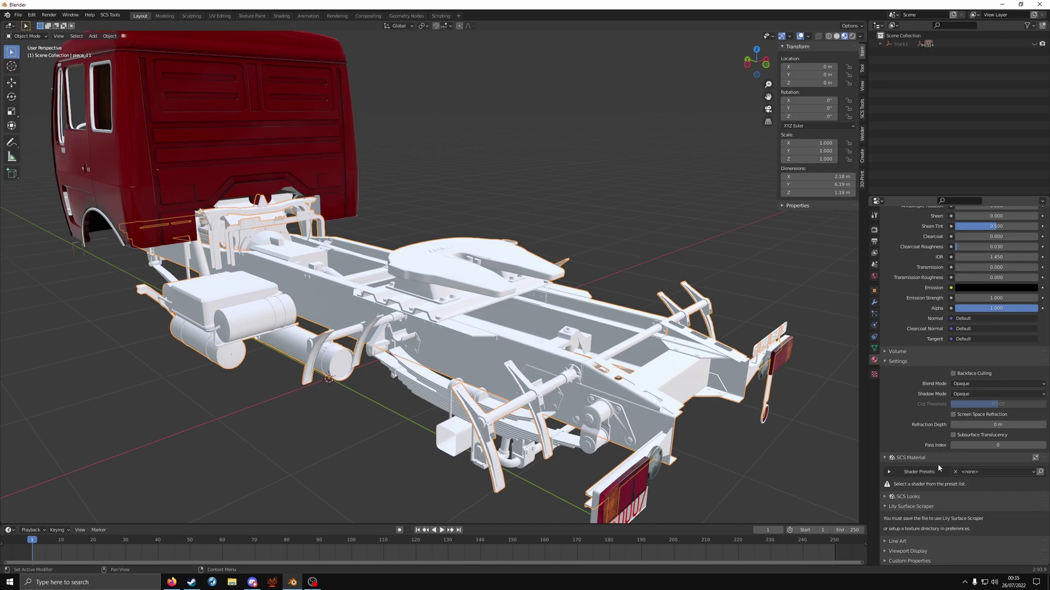
click(987, 474)
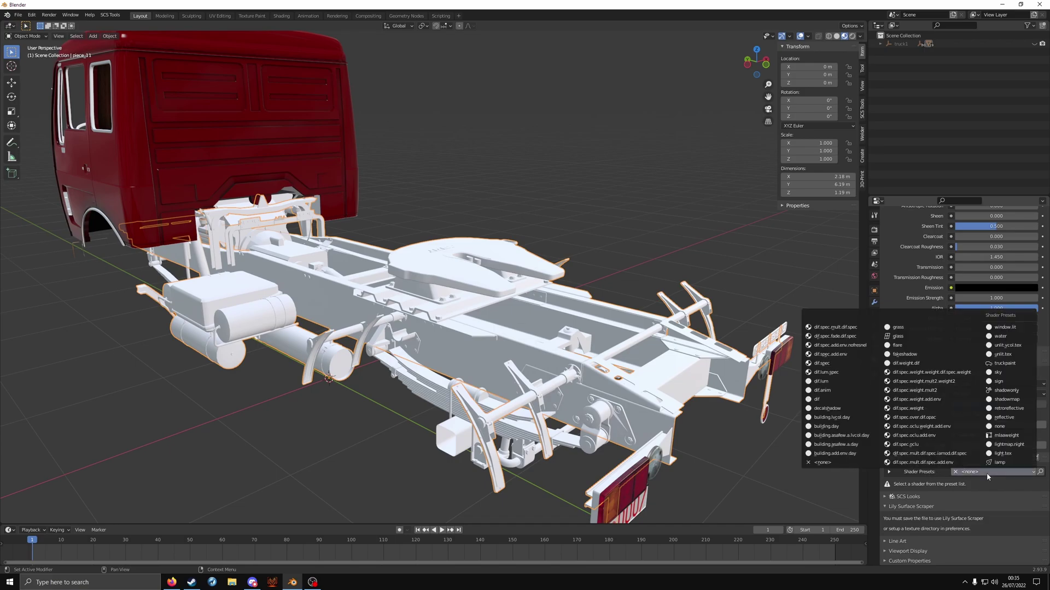
click(856, 364)
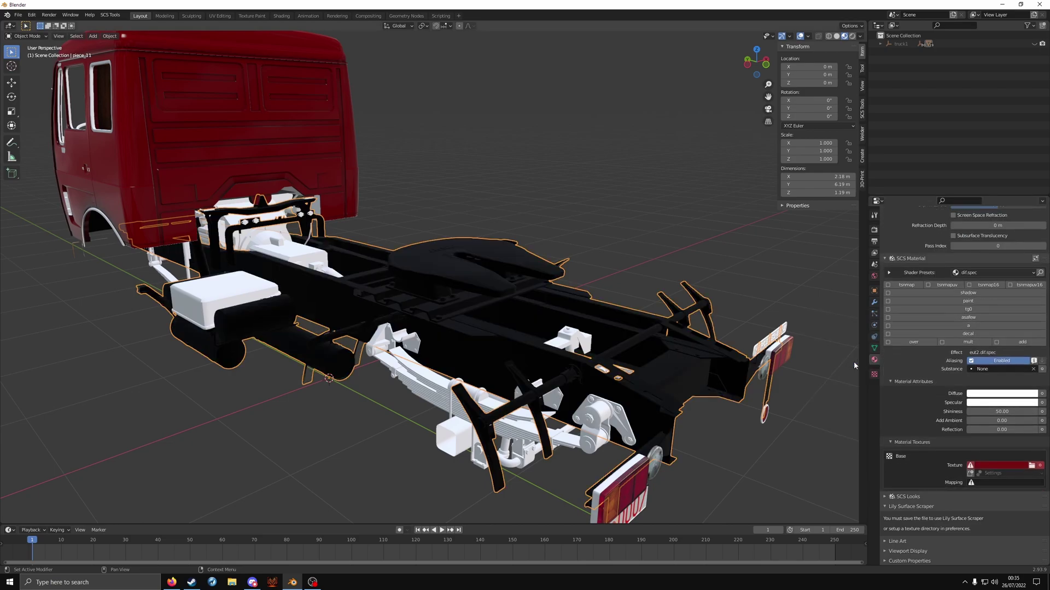
click(984, 483)
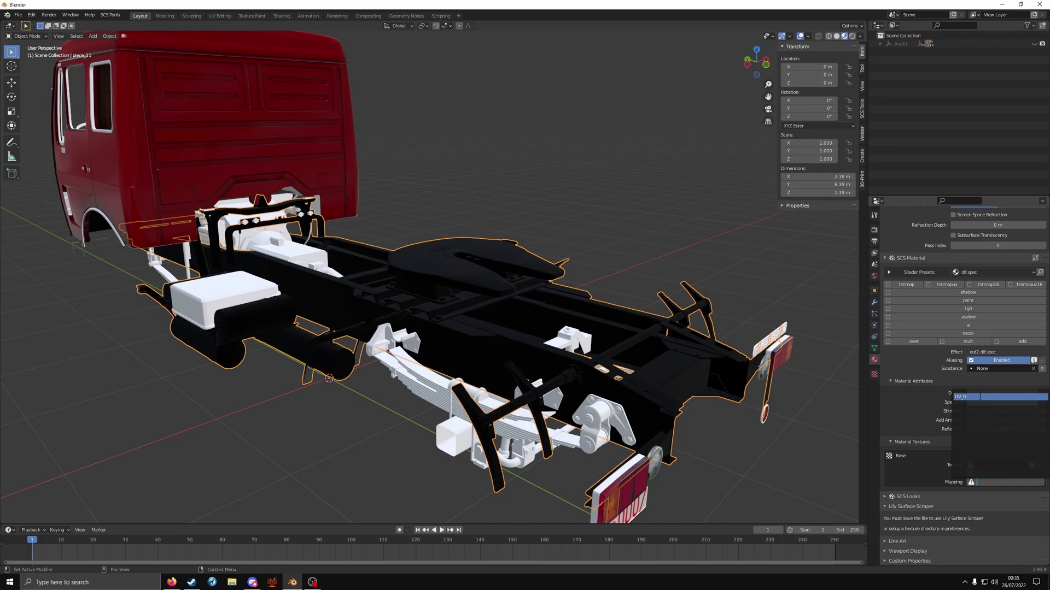
Step: Map the base texture to UV_0 and load oxblood.tobj from vehicle/truck/mersedes_1632/textures
click(980, 398)
click(1032, 466)
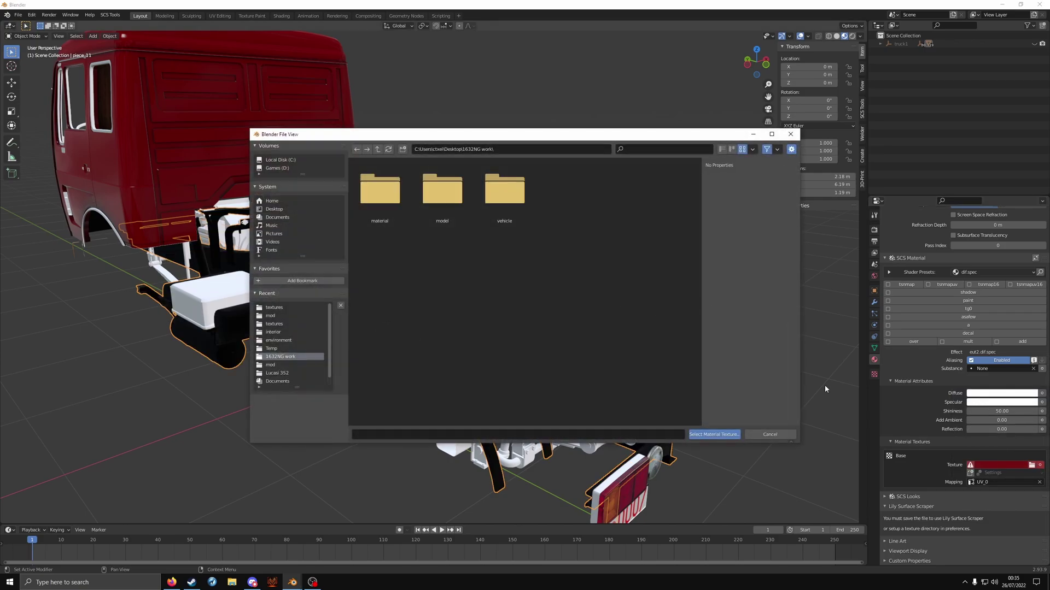
double_click(510, 211)
double_click(386, 192)
double_click(510, 208)
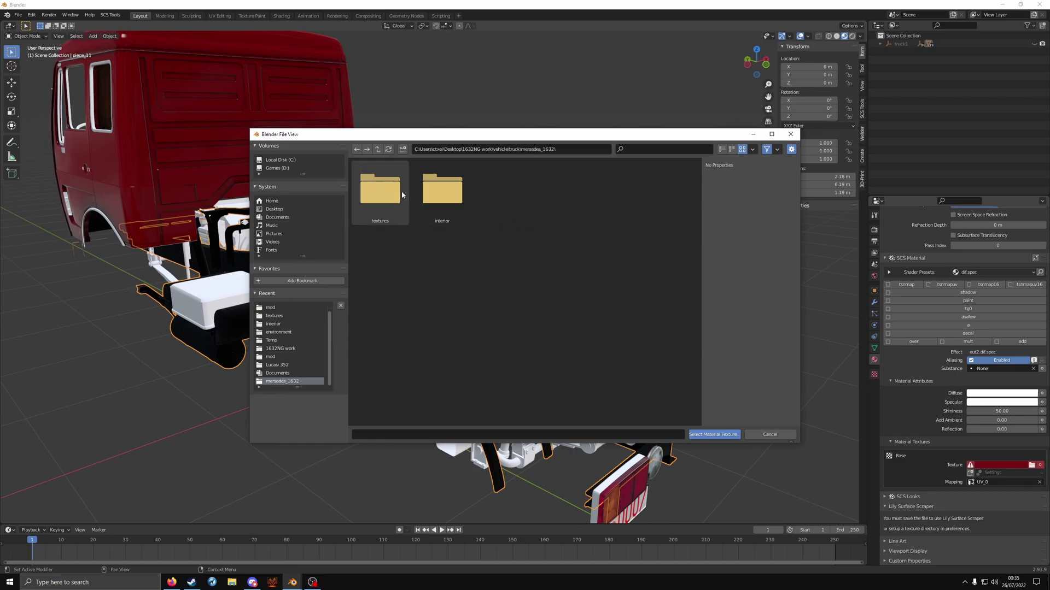
double_click(401, 191)
click(636, 150)
text(ox)
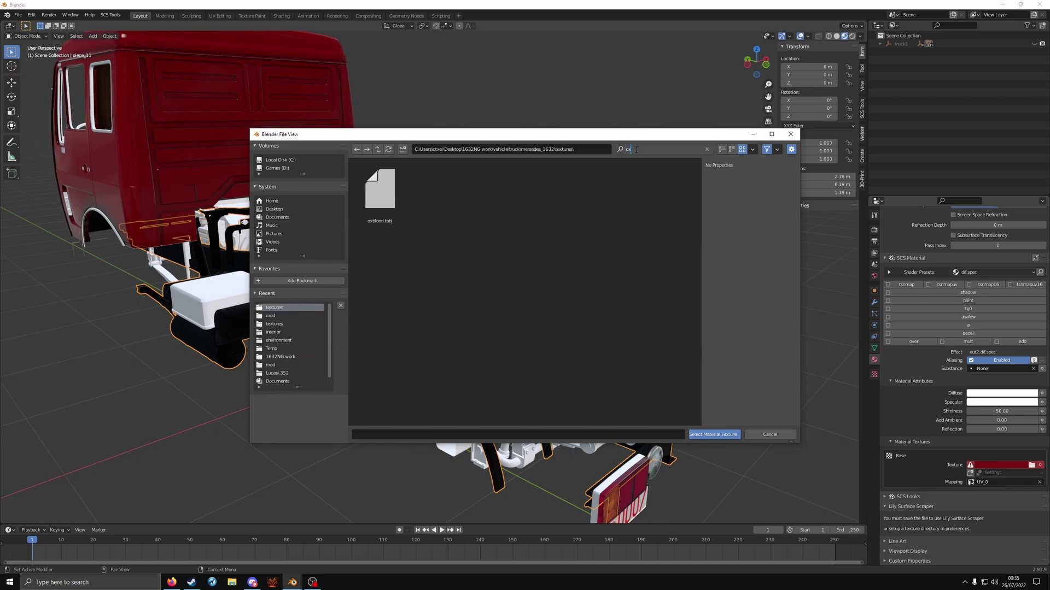
double_click(383, 196)
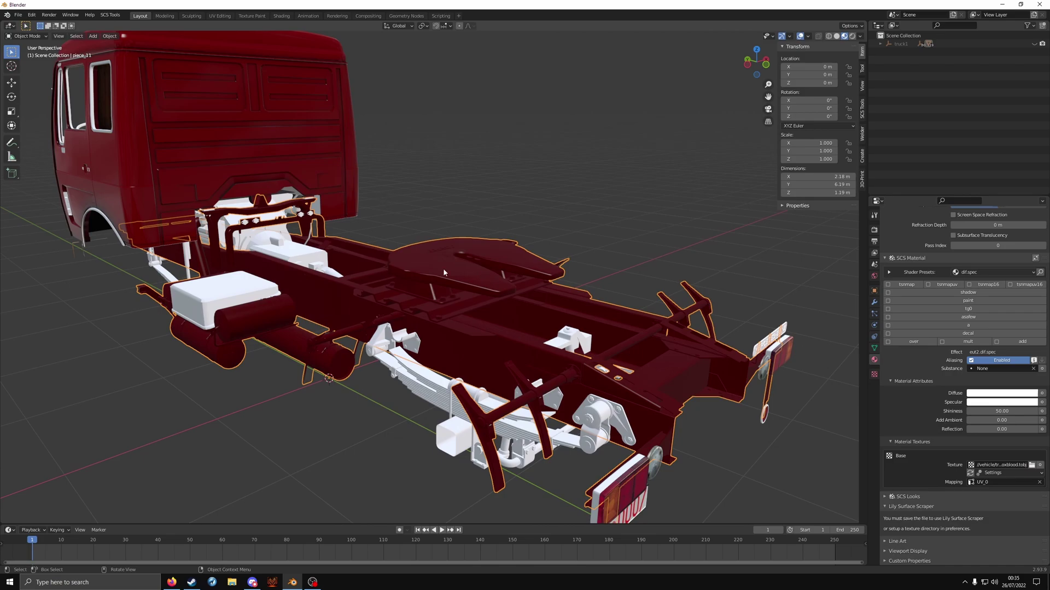
scroll(539, 250, up, 5)
middle_drag(508, 253, 461, 262)
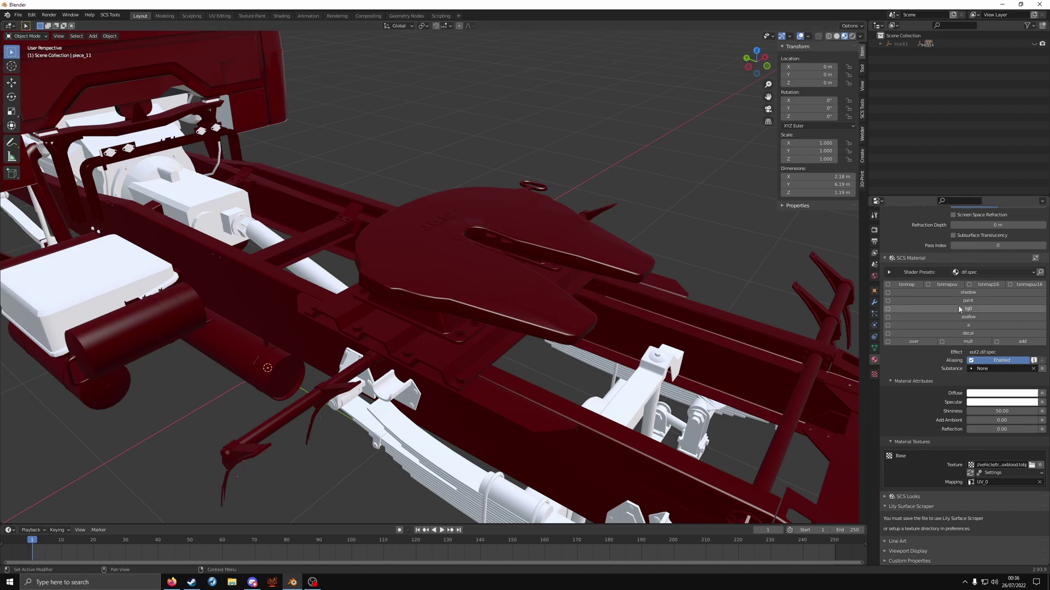
Step: Switch the frame material to the dif.spec.oclu preset and map its Oclu texture to UV_0
click(987, 273)
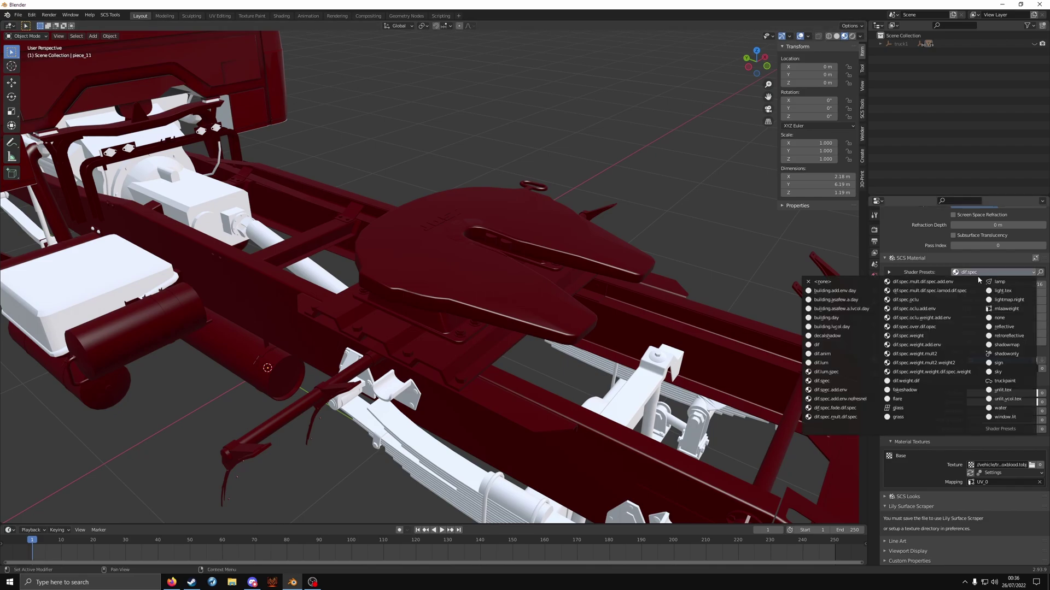
click(942, 304)
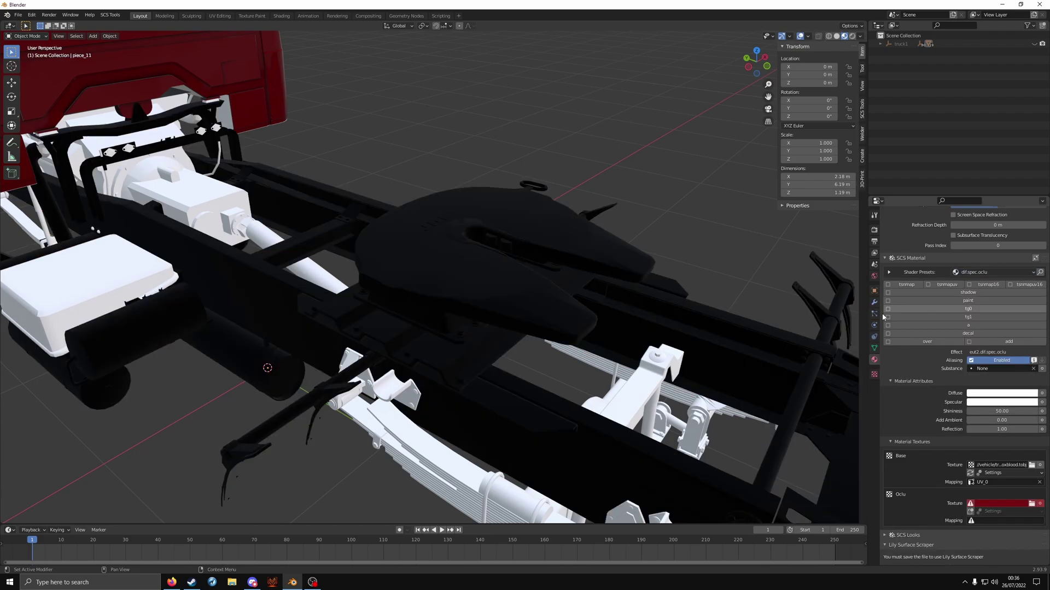
middle_drag(653, 314, 466, 281)
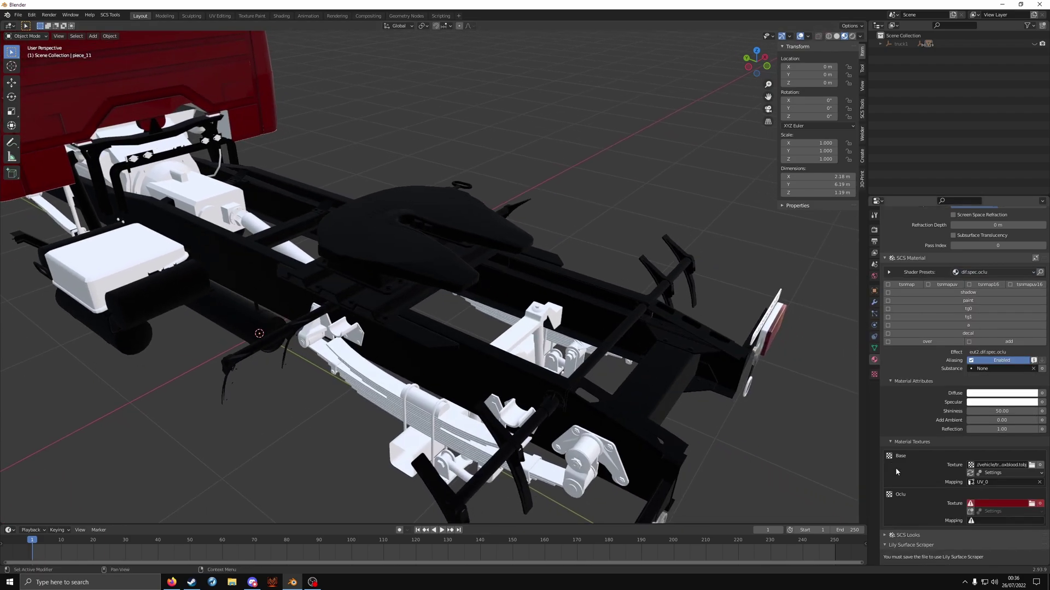
click(995, 520)
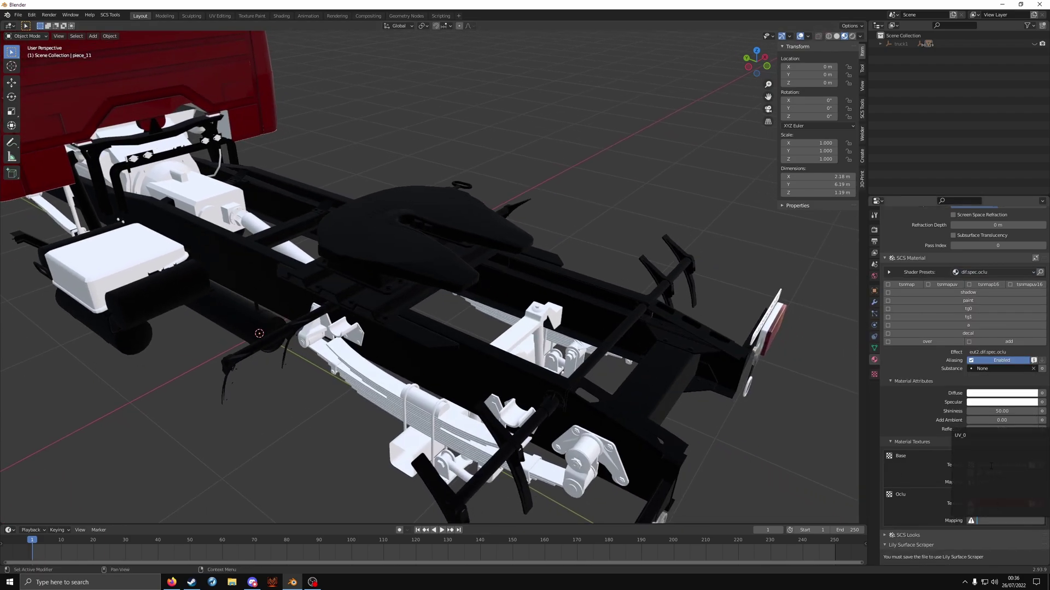
click(979, 435)
mouse_move(537, 372)
middle_down()
mouse_move(527, 362)
mouse_move(707, 381)
middle_up()
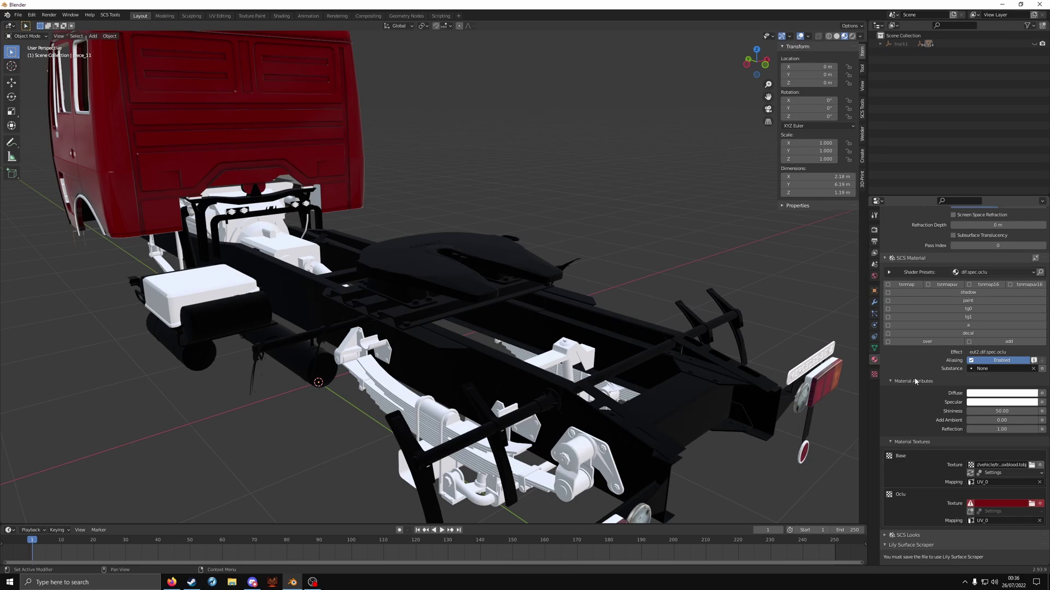
Step: Add a second UV map to the chassis and name it UV_1
click(875, 348)
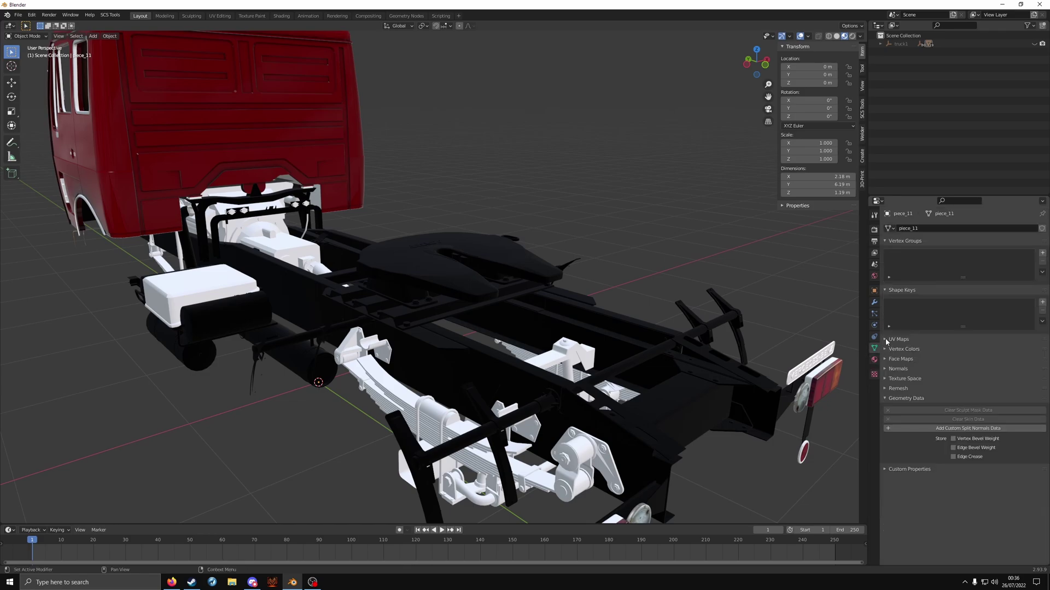
click(885, 340)
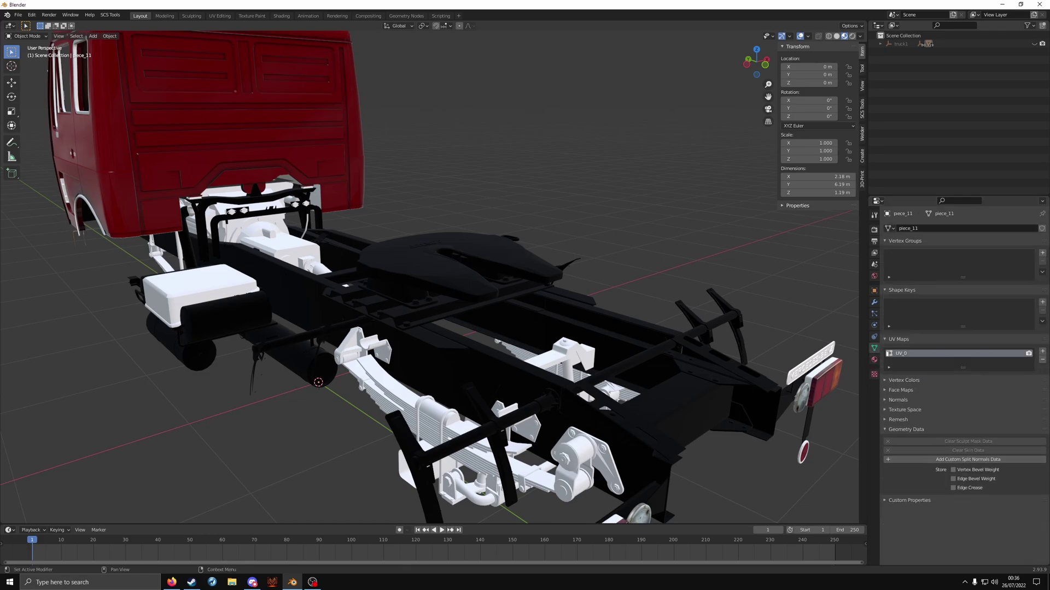
click(1041, 353)
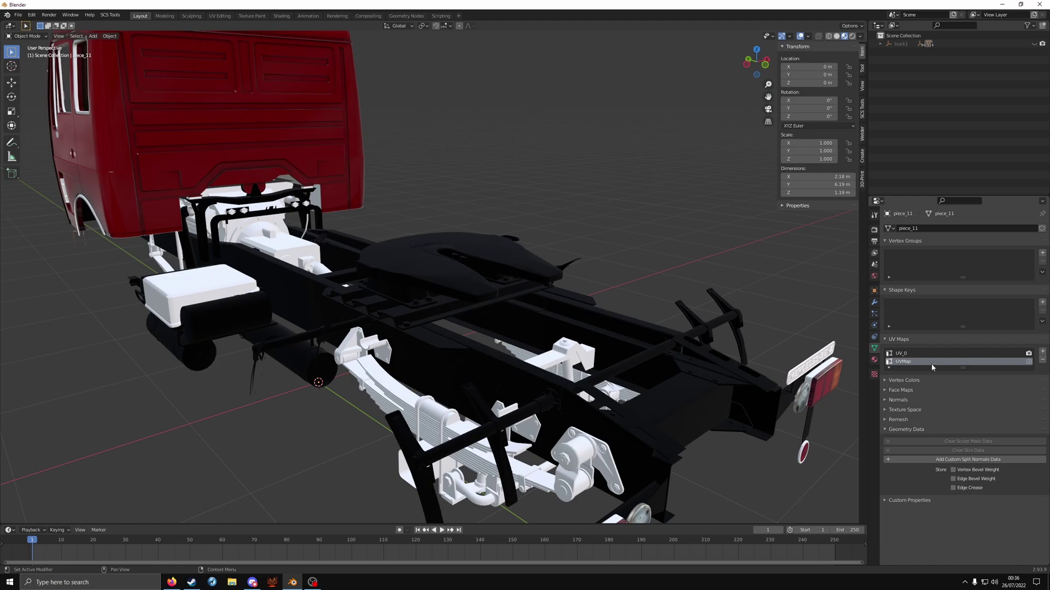
click(922, 363)
text(UV_1)
Step: Map the frame material's Oclu texture to the new UV_1 map
click(874, 360)
scroll(927, 457, down, 10)
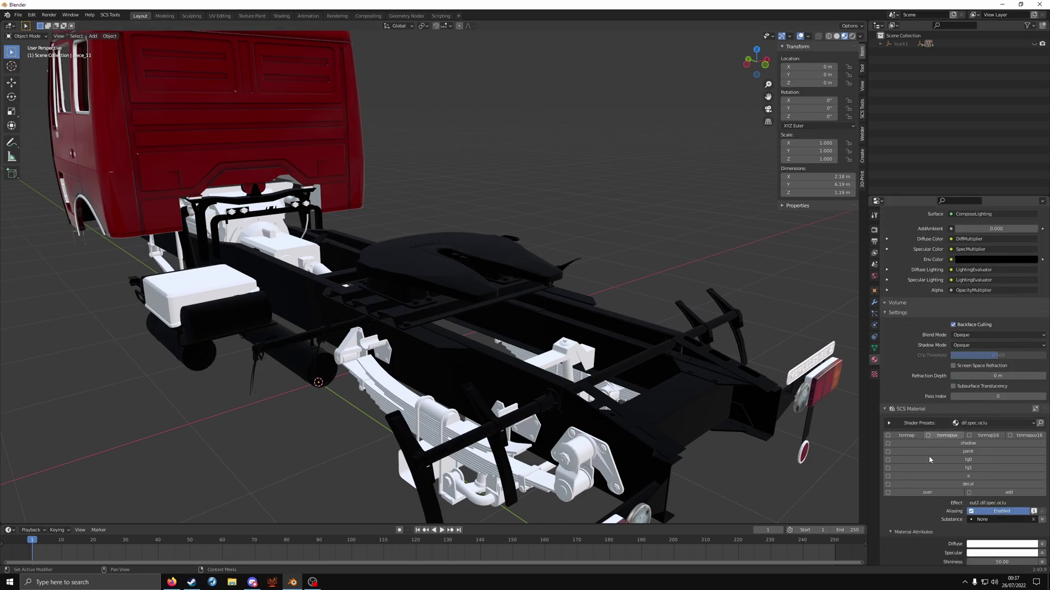
scroll(926, 457, down, 3)
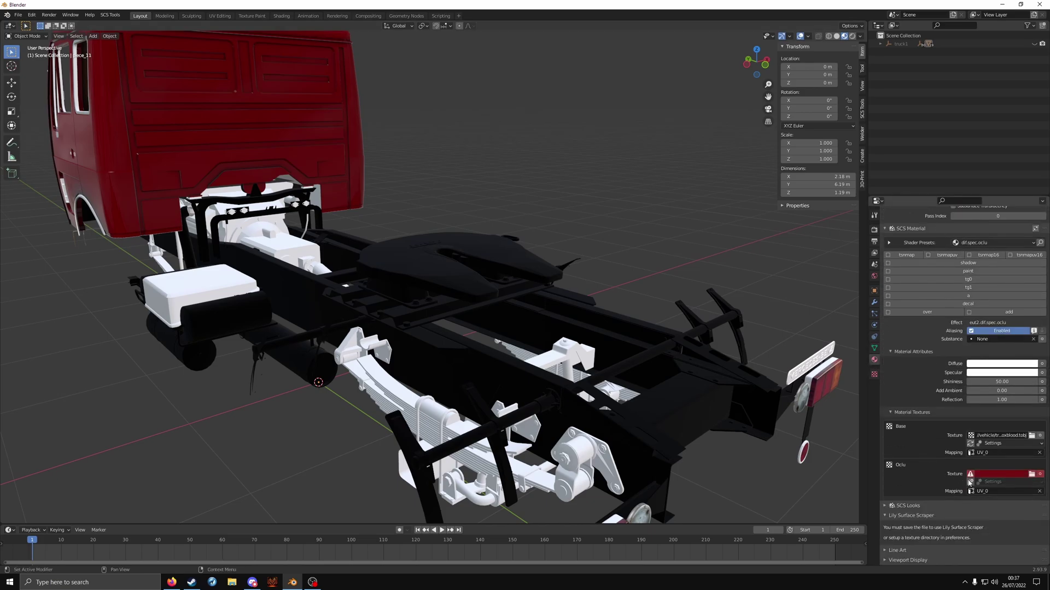
click(998, 491)
click(967, 413)
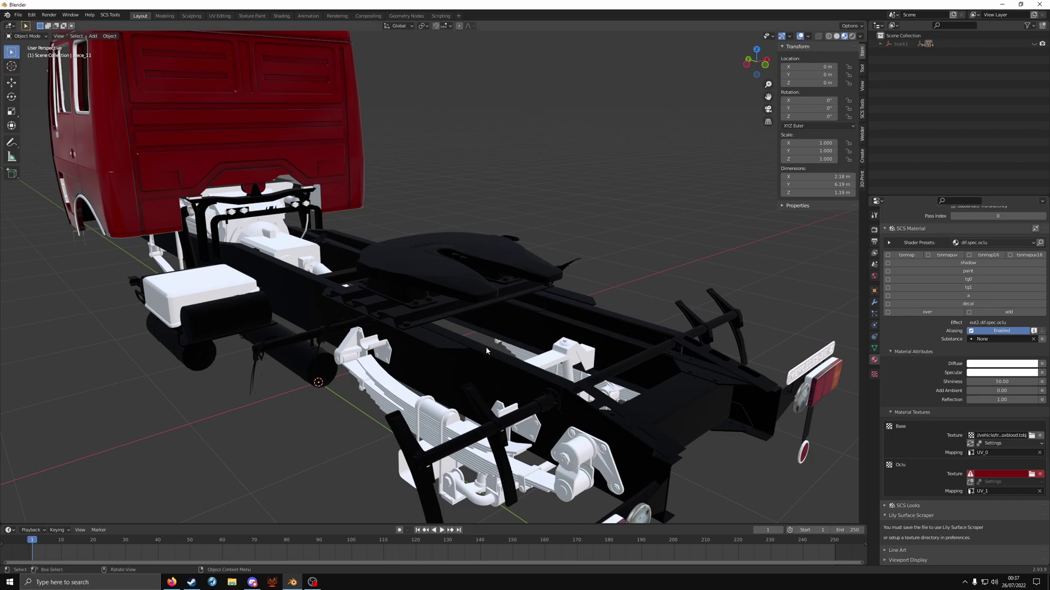
click(979, 491)
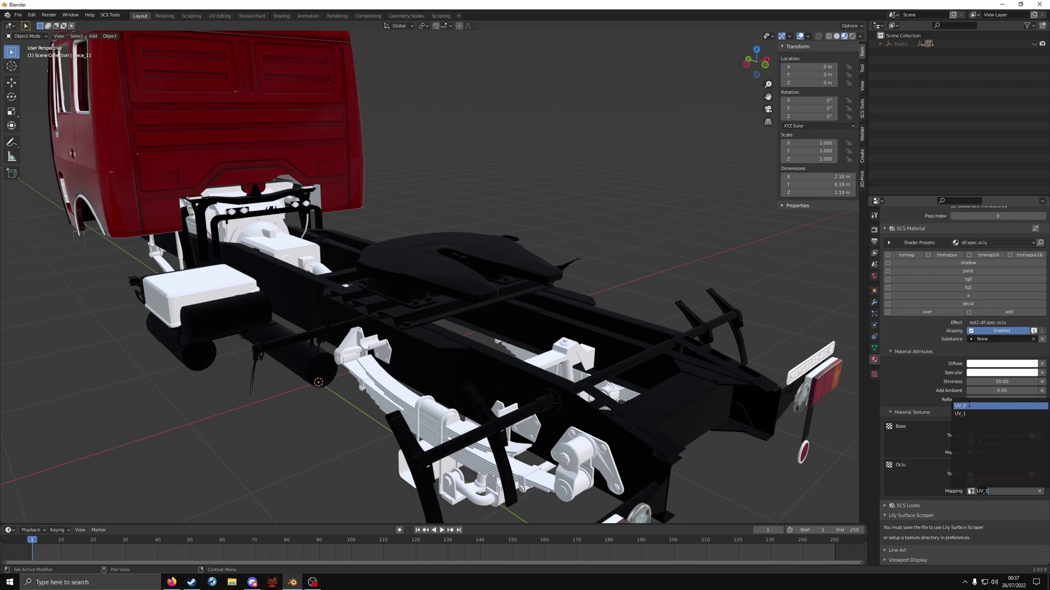
Step: Delete UV_1 from the chassis, leaving UV_0 as its only UV map
click(874, 348)
click(1042, 360)
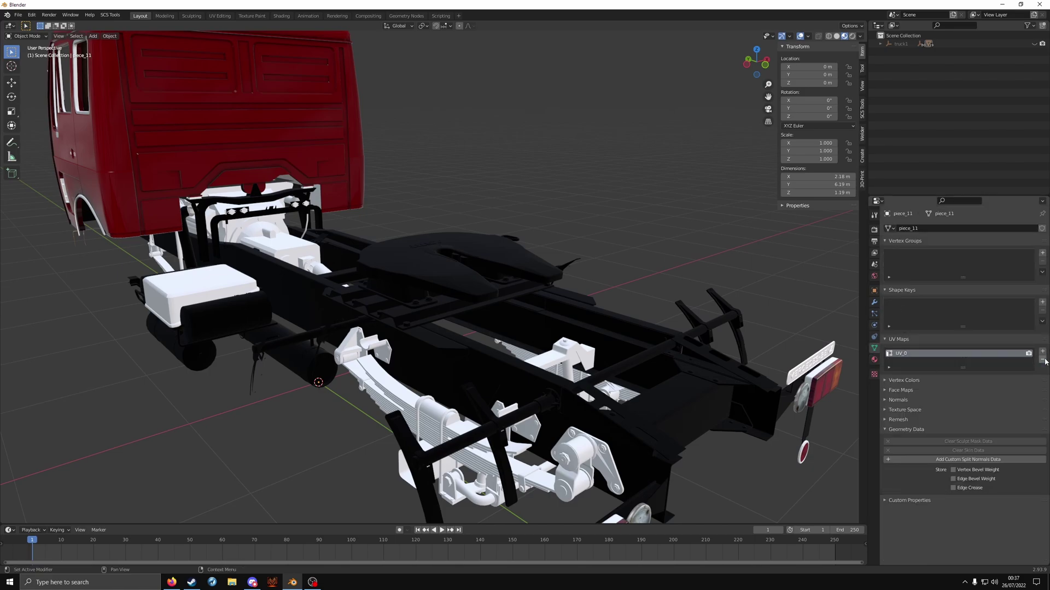
click(490, 280)
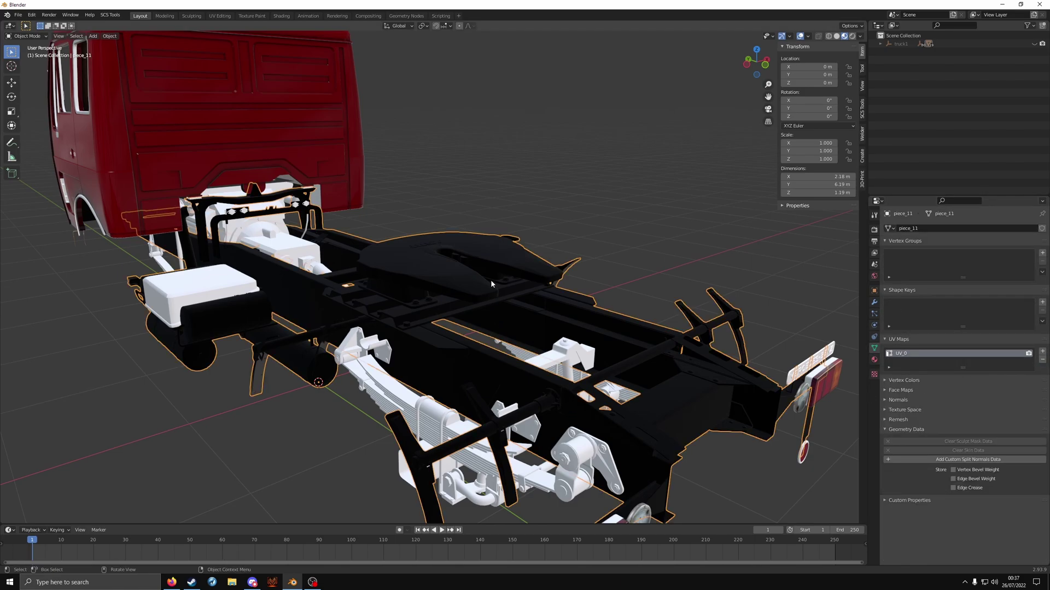
click(874, 360)
scroll(959, 419, down, 10)
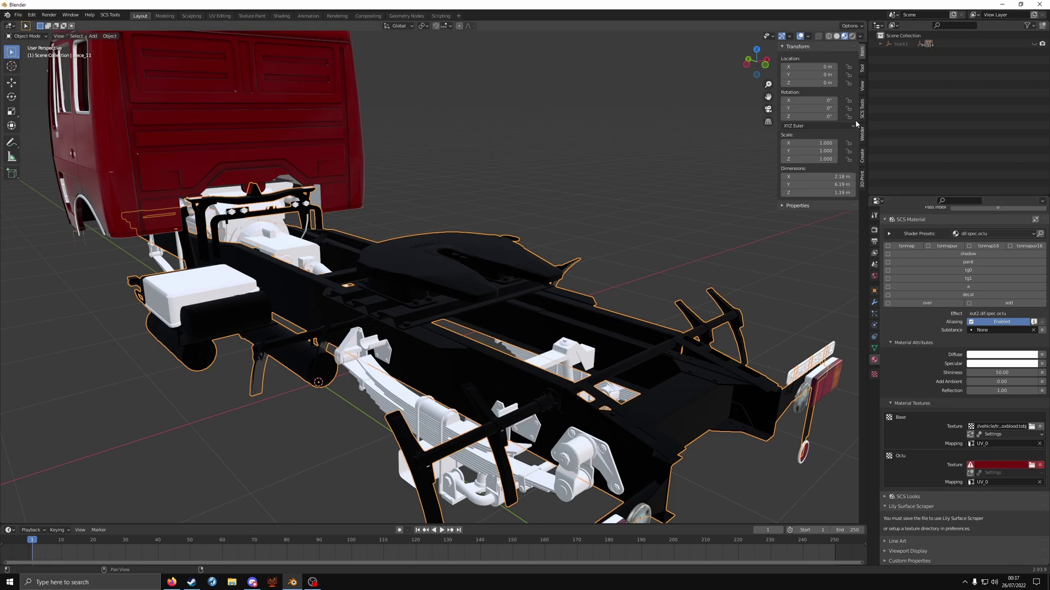
Step: Split the viewport and turn the left half into an Image Editor
drag(856, 23, 436, 51)
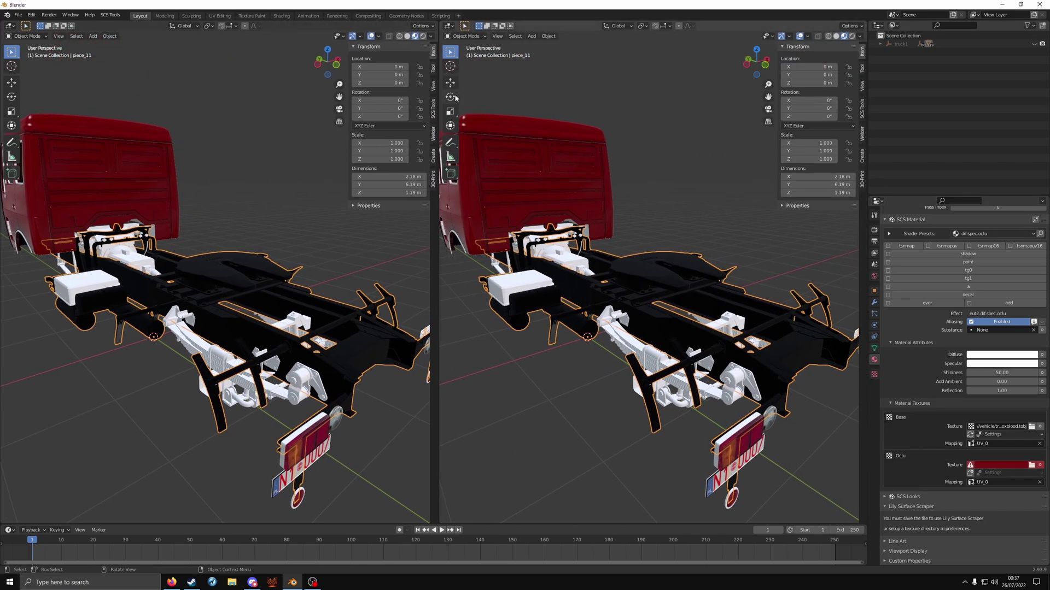
click(9, 26)
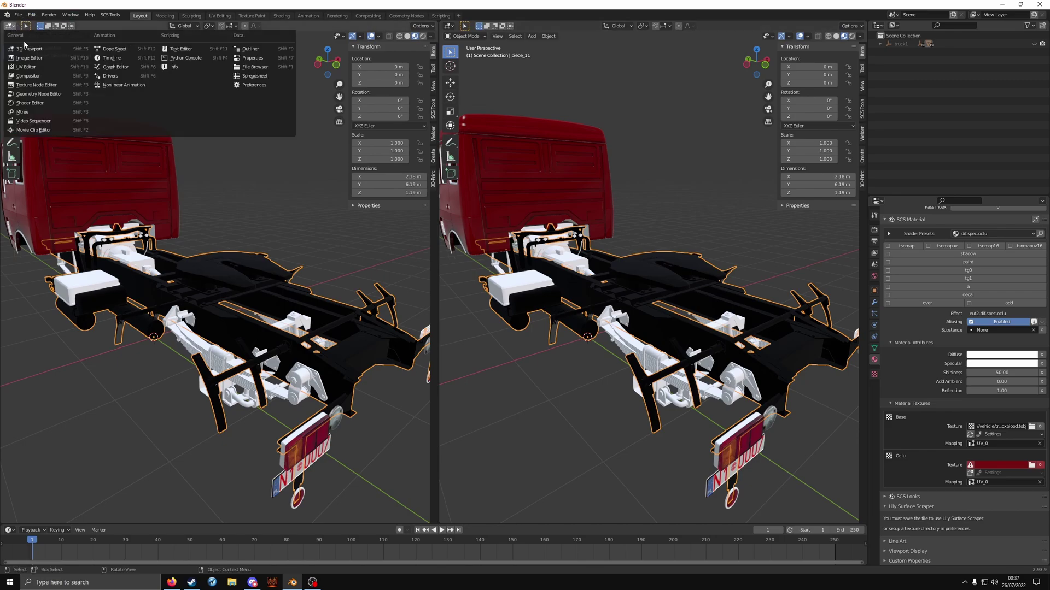
click(33, 58)
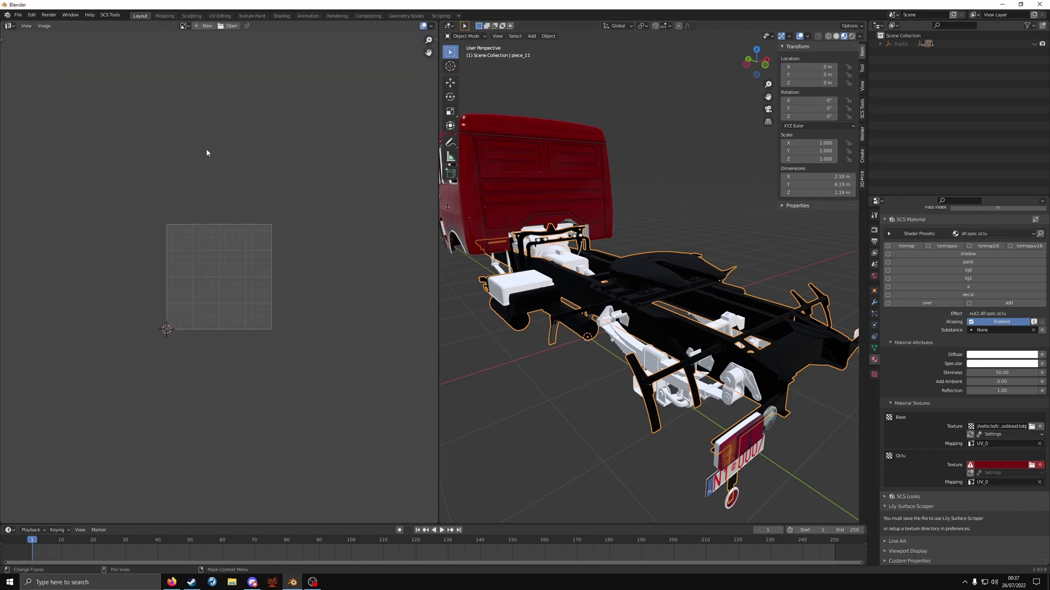
Step: Create a new 2048×2048 image named ao_test without an alpha channel
click(205, 25)
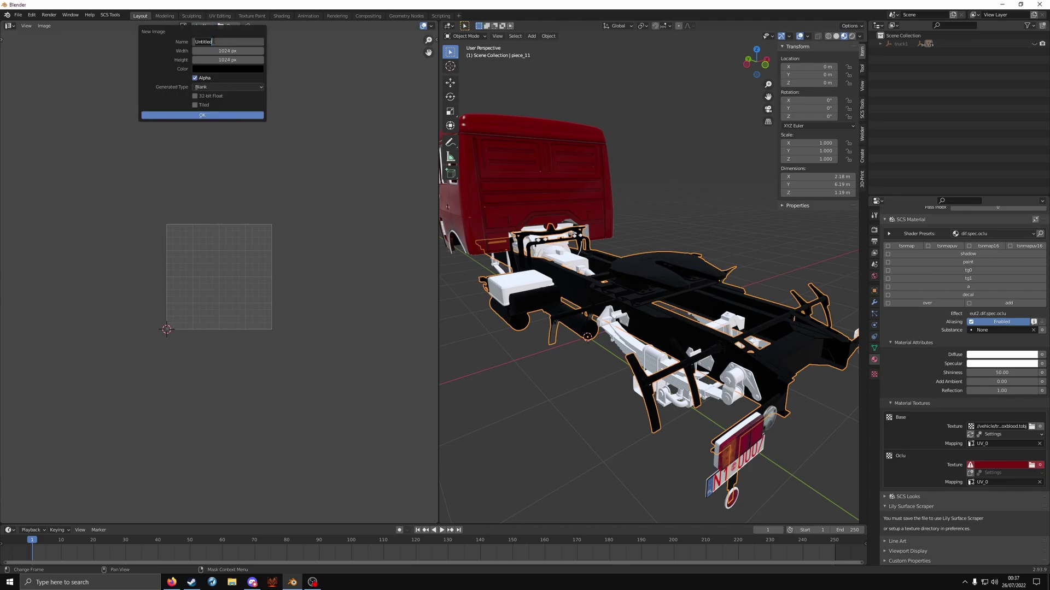
text(ac_test)
key(Return)
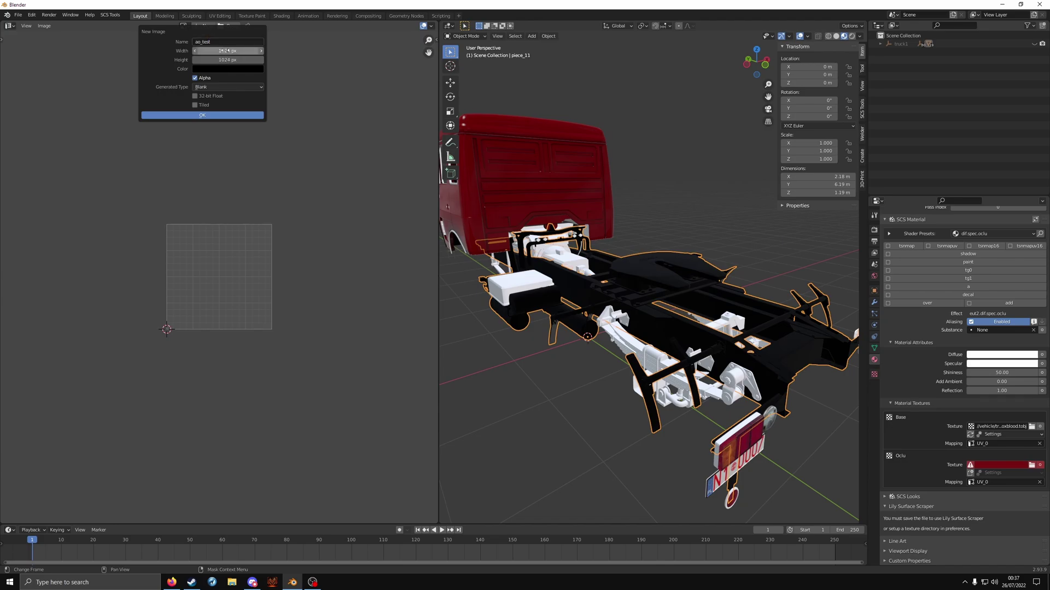
click(226, 51)
text(2048)
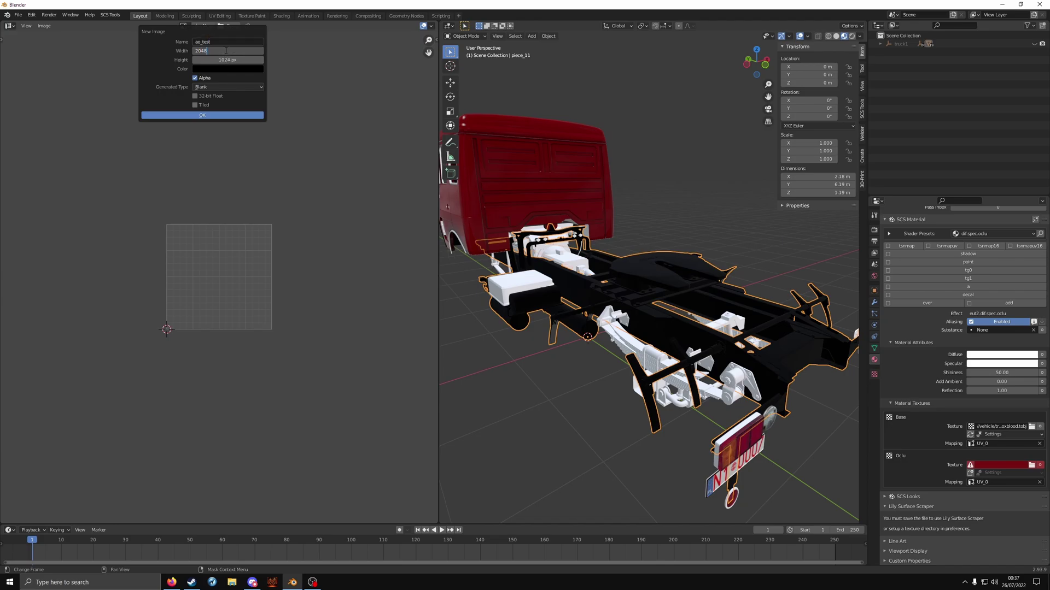
key(Tab)
text(20)
key(Return)
click(210, 79)
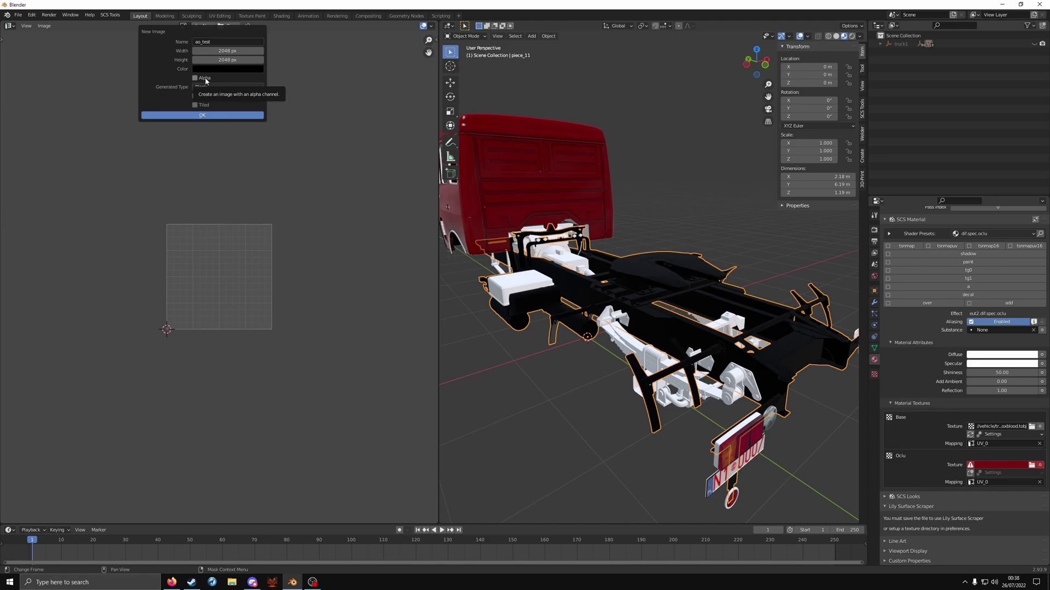
click(206, 116)
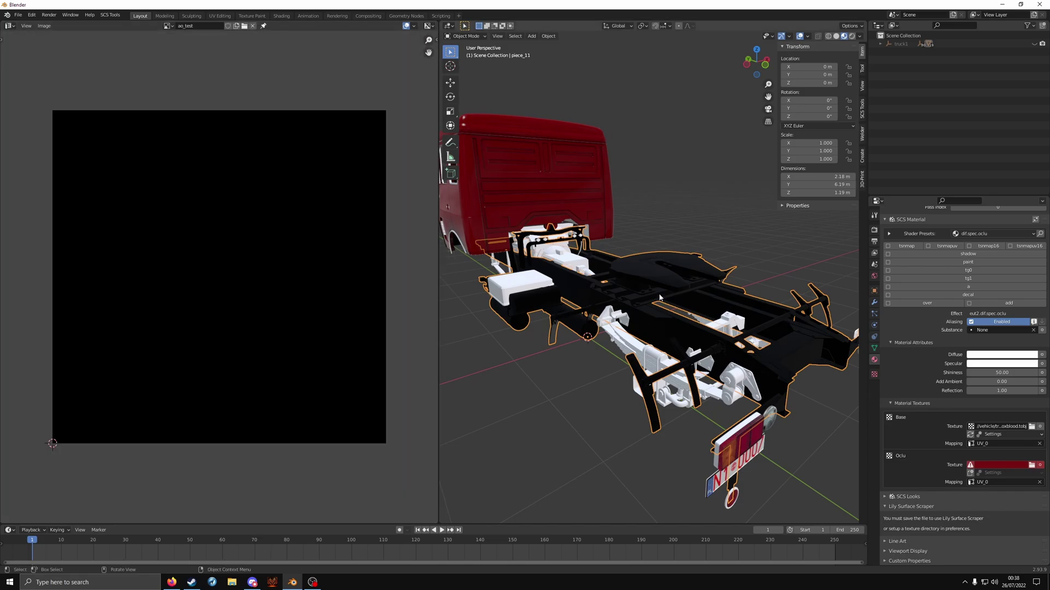
Step: Select the whole chassis mesh in Edit Mode and Smart UV Project it with Scale to Bounds
key(Tab)
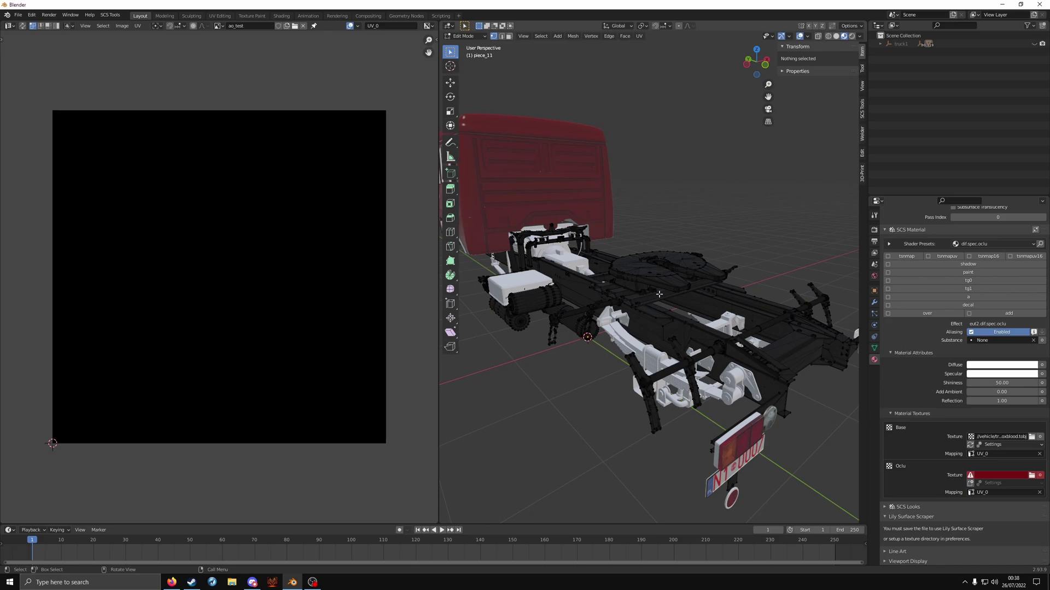
key(a)
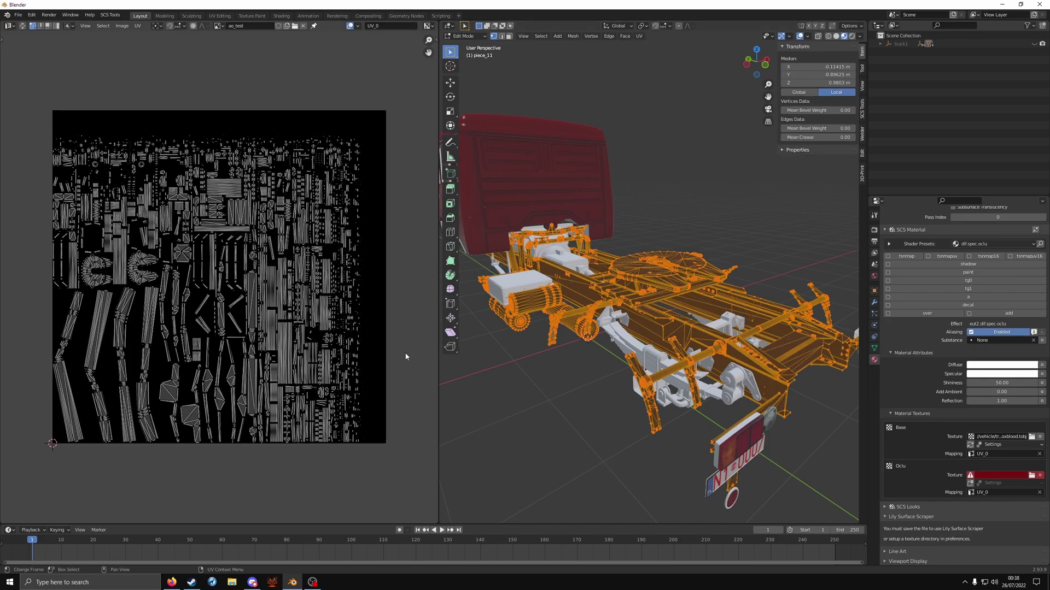
key(u)
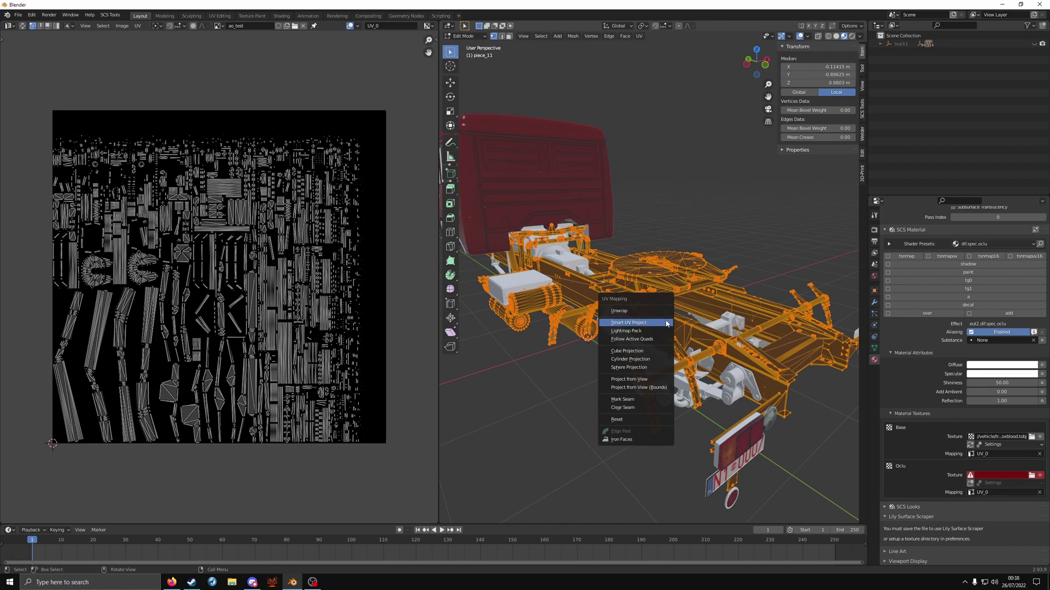
click(666, 324)
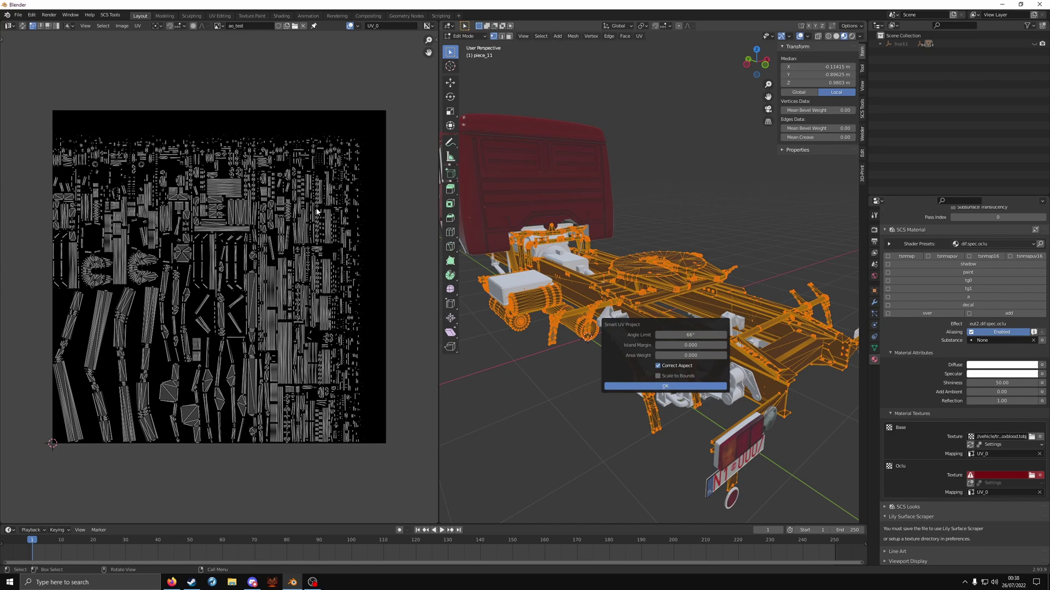
click(685, 377)
click(680, 388)
right_click(591, 390)
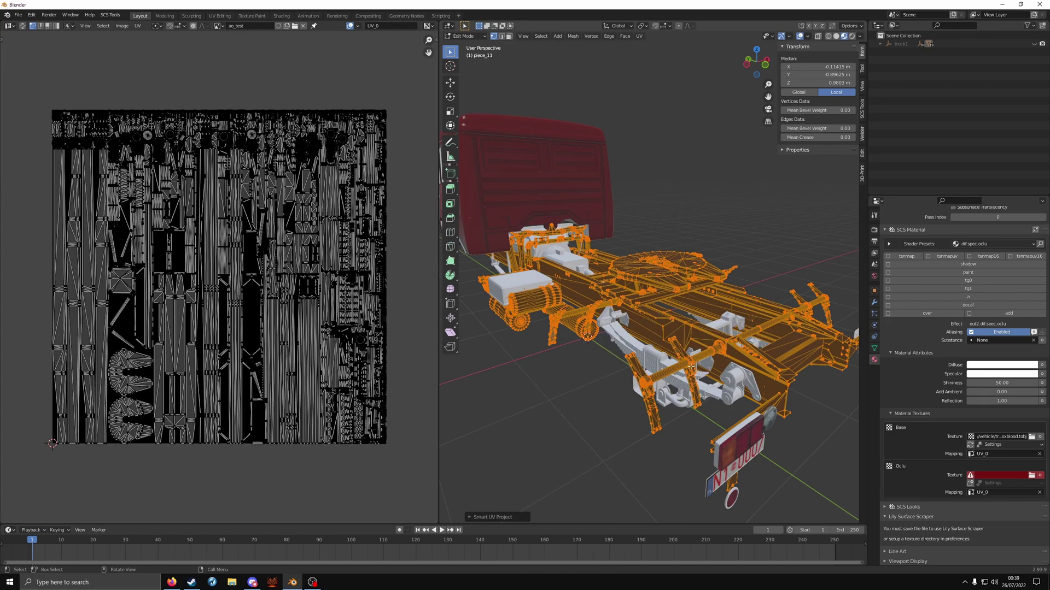
scroll(252, 369, up, 1)
scroll(146, 340, up, 6)
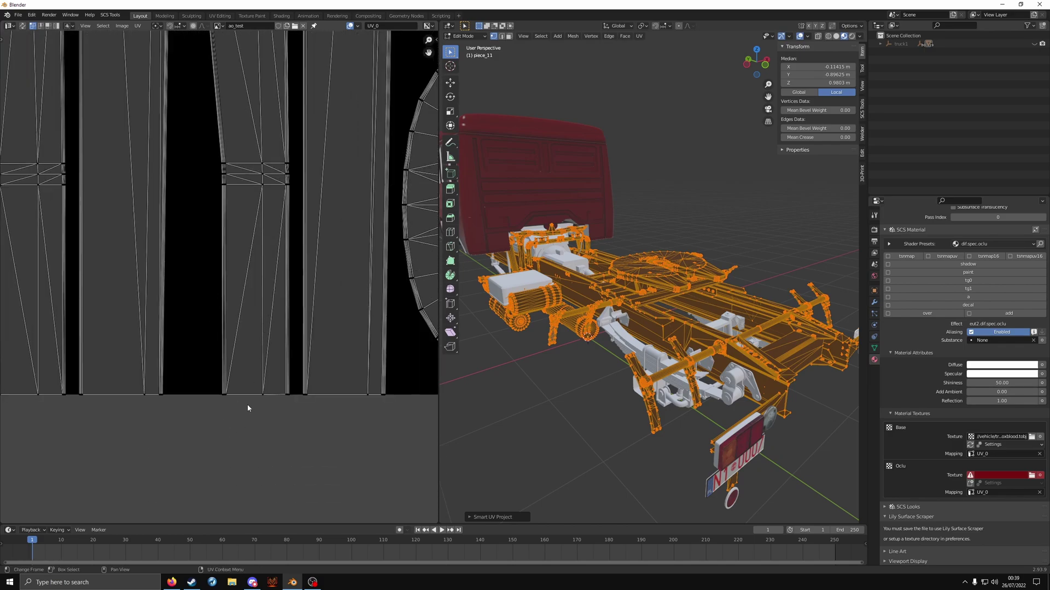
scroll(229, 339, down, 5)
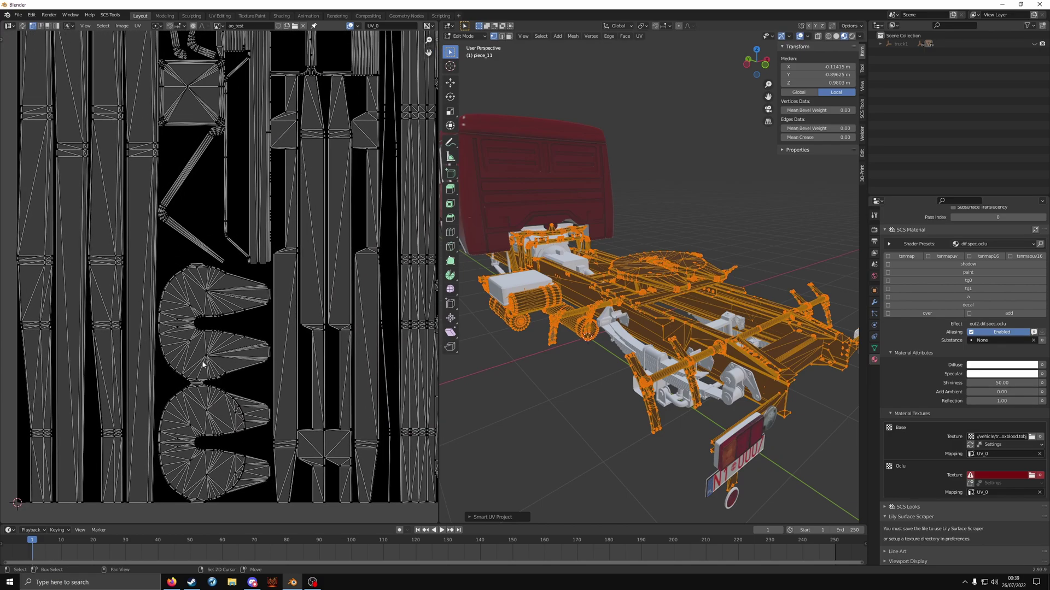
scroll(202, 364, down, 4)
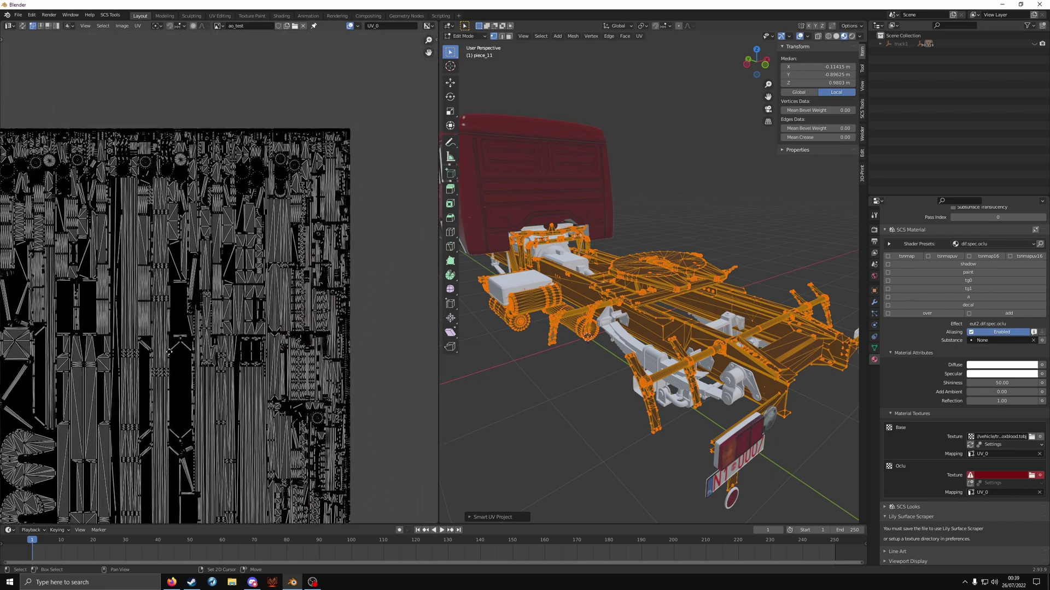
scroll(169, 352, down, 5)
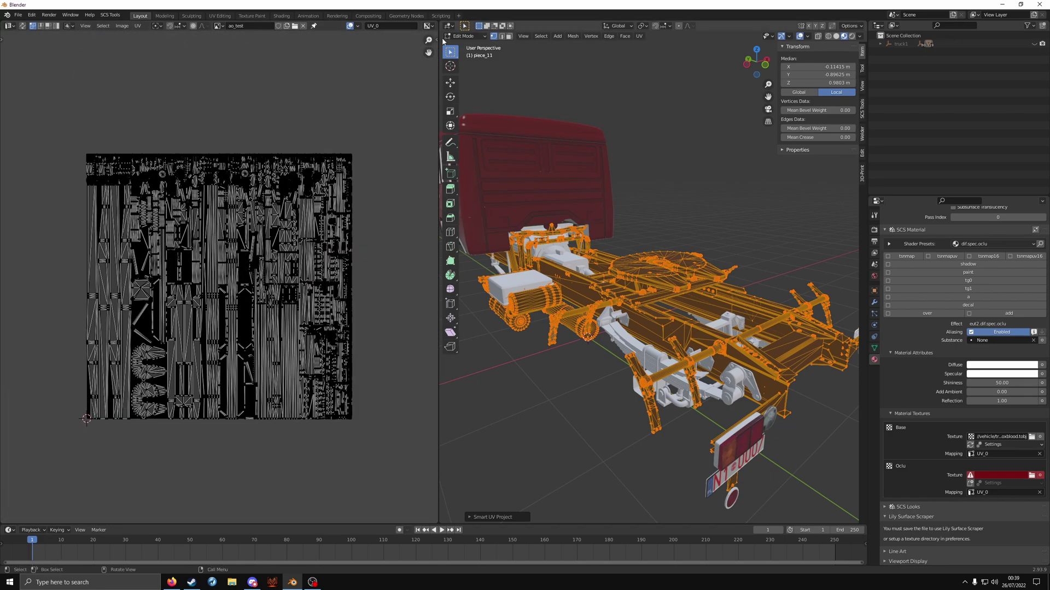
Step: Restore the left 3D view, split the right view, and show ao_test in a lower UV Editor
click(10, 26)
click(25, 47)
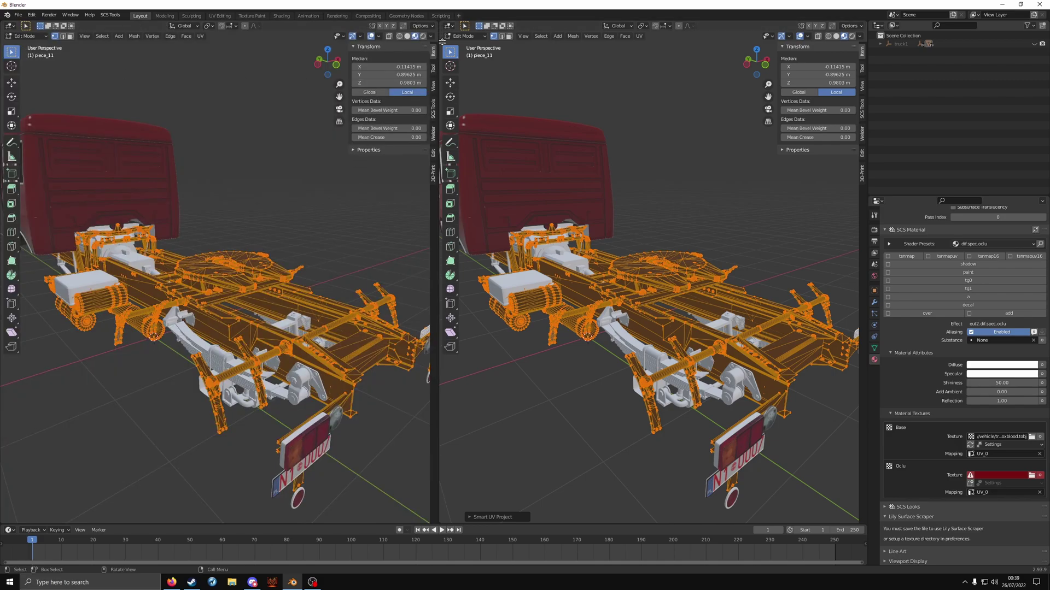
drag(441, 40, 454, 277)
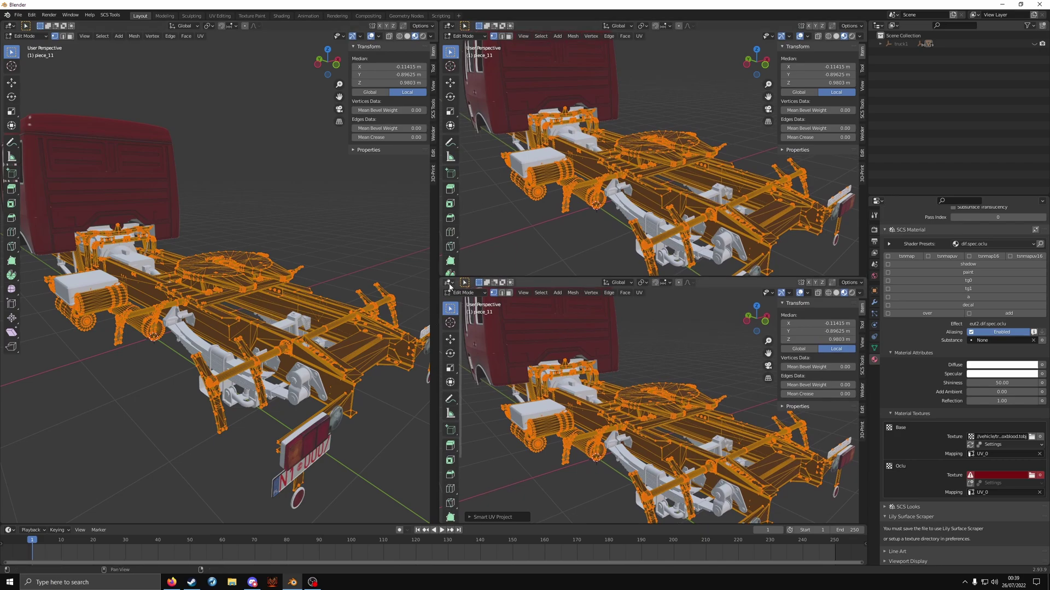
click(449, 283)
click(464, 323)
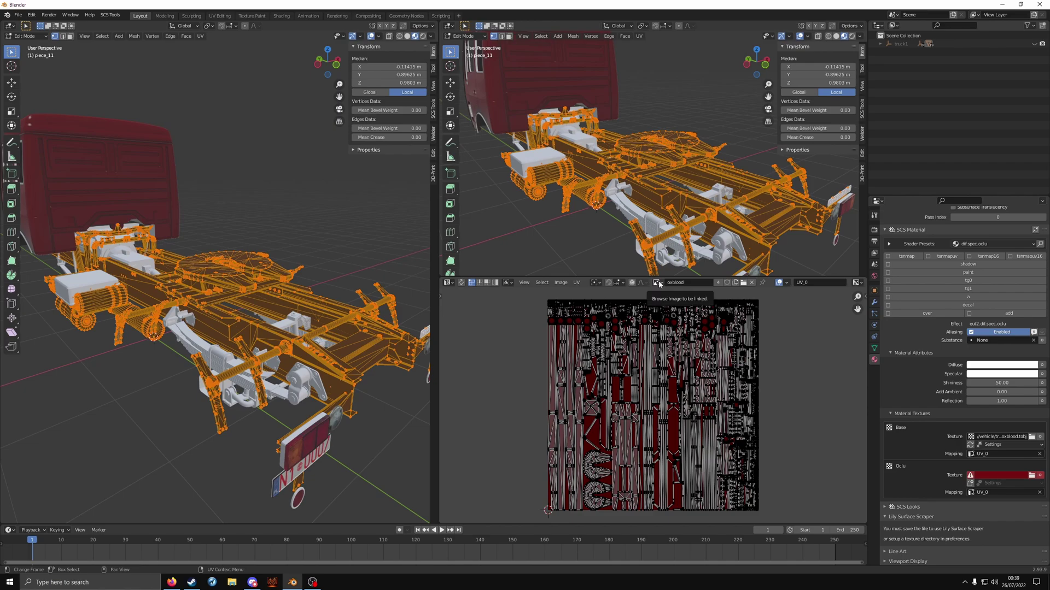
click(658, 282)
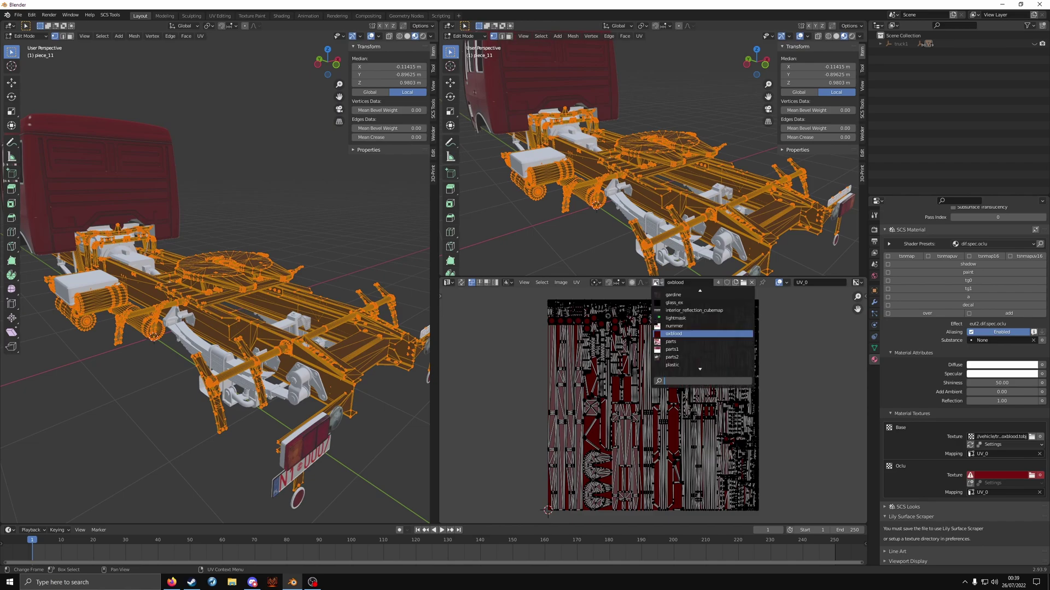
text(ao_test)
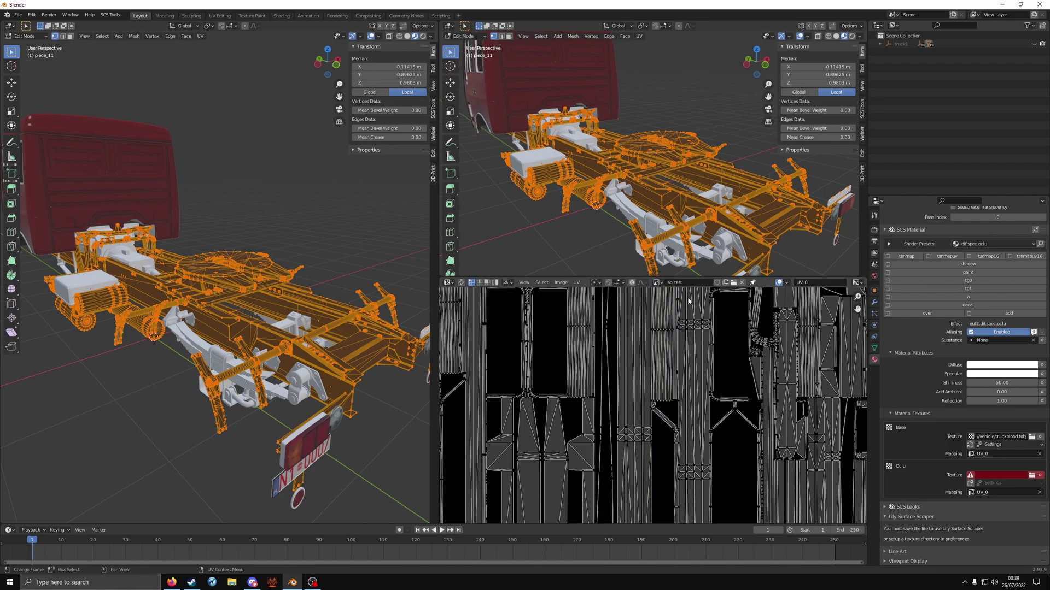
key(Return)
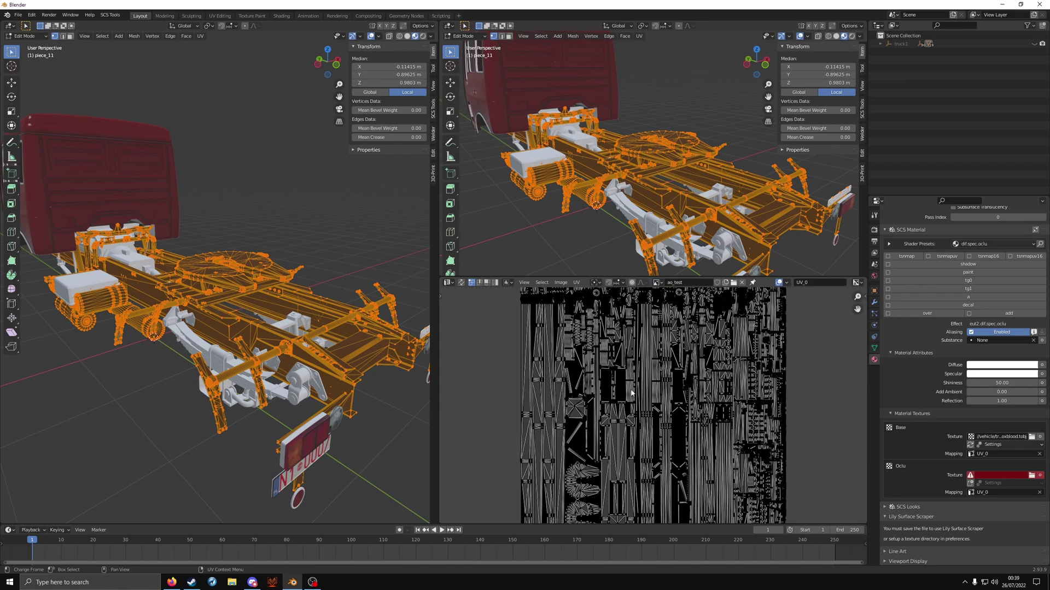
Step: Turn the upper-right area into a Shader Editor and pan to empty node space
click(449, 27)
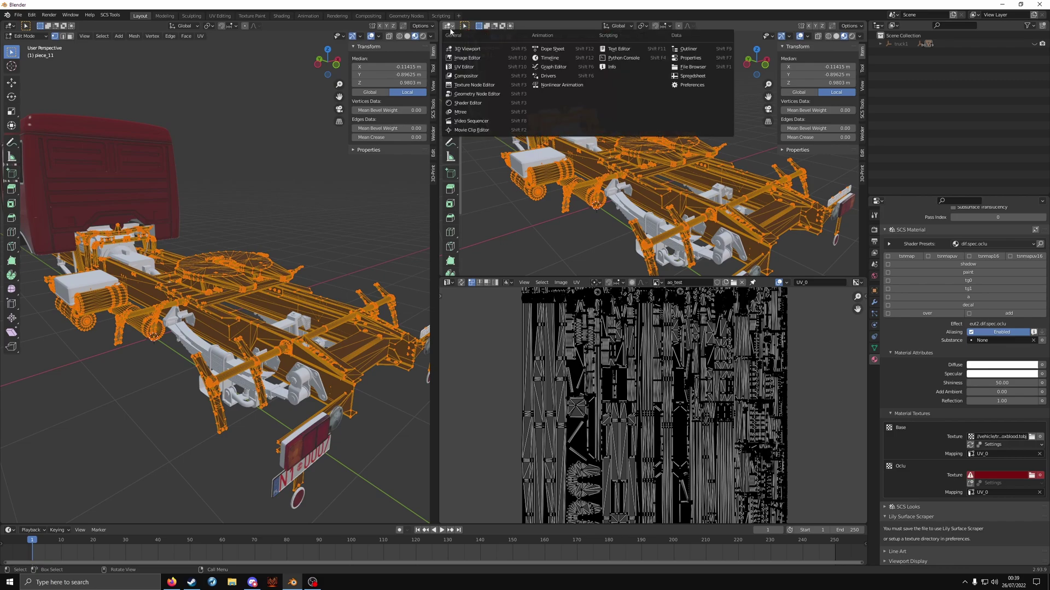
click(467, 103)
key(Home)
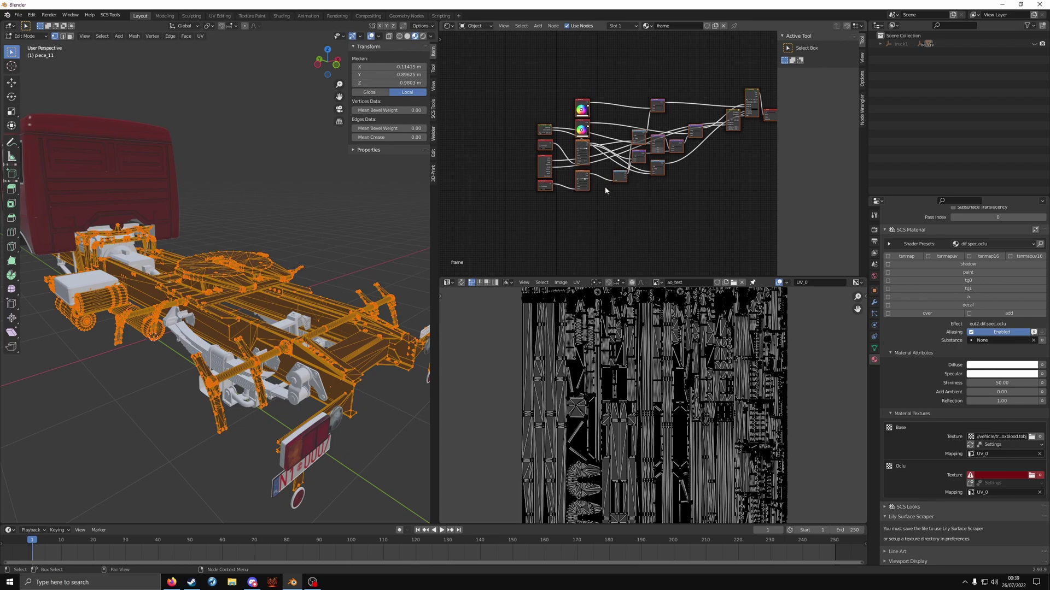
middle_drag(605, 190, 621, 132)
middle_drag(627, 195, 621, 110)
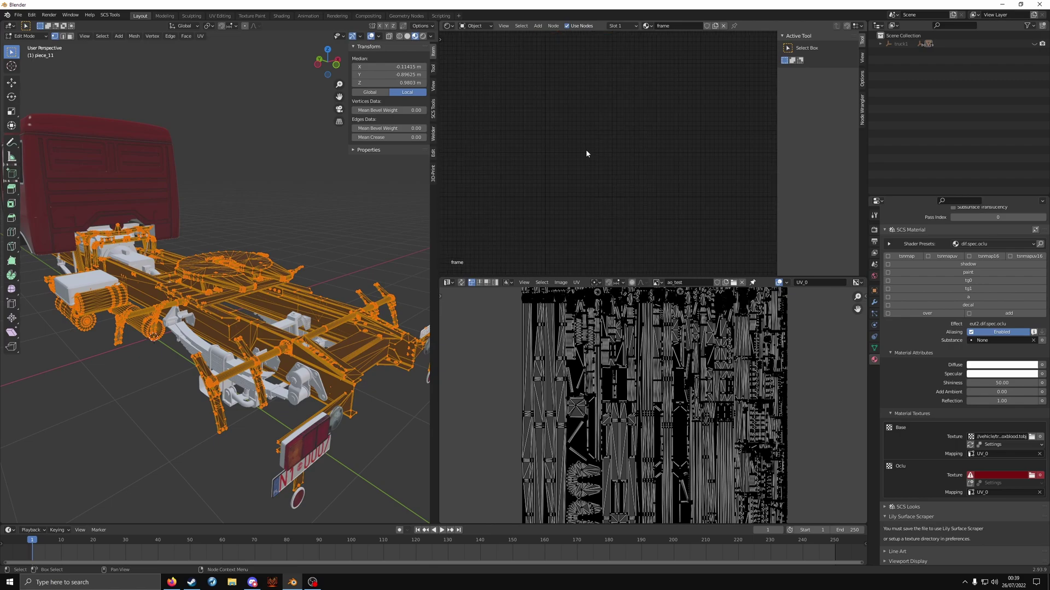
Step: Add an Image Texture node loading ao_test with its colour space set to Non-Color
key(shift+a)
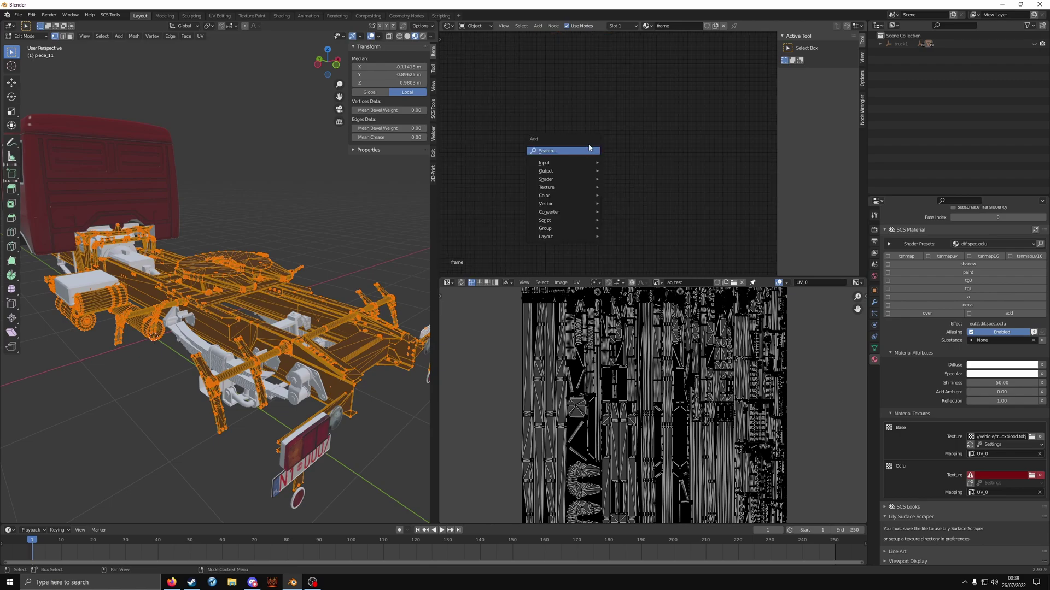
mouse_move(580, 187)
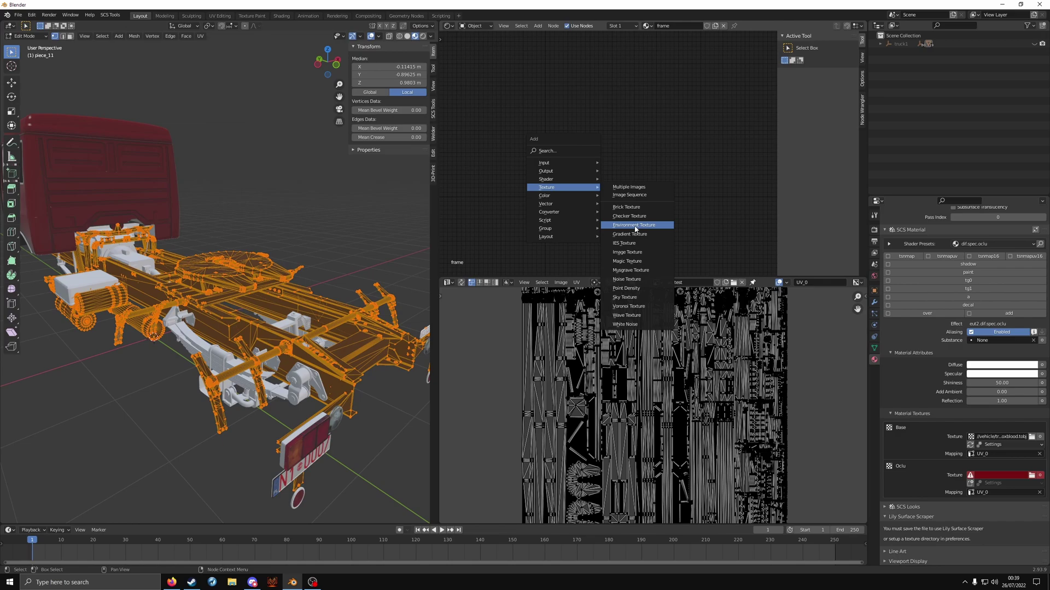
click(628, 252)
click(582, 170)
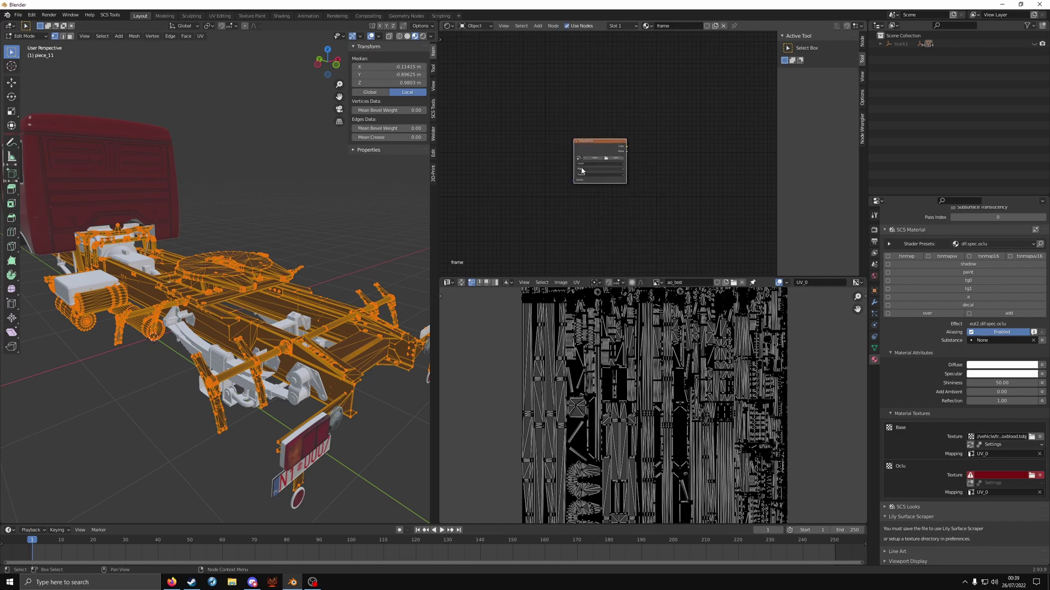
scroll(582, 171, up, 4)
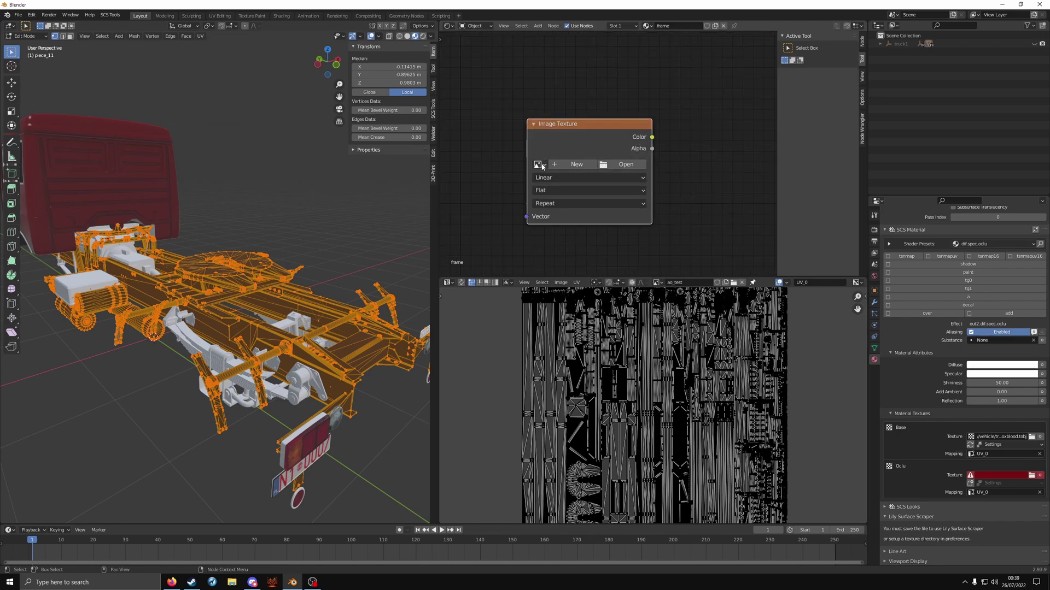
click(540, 165)
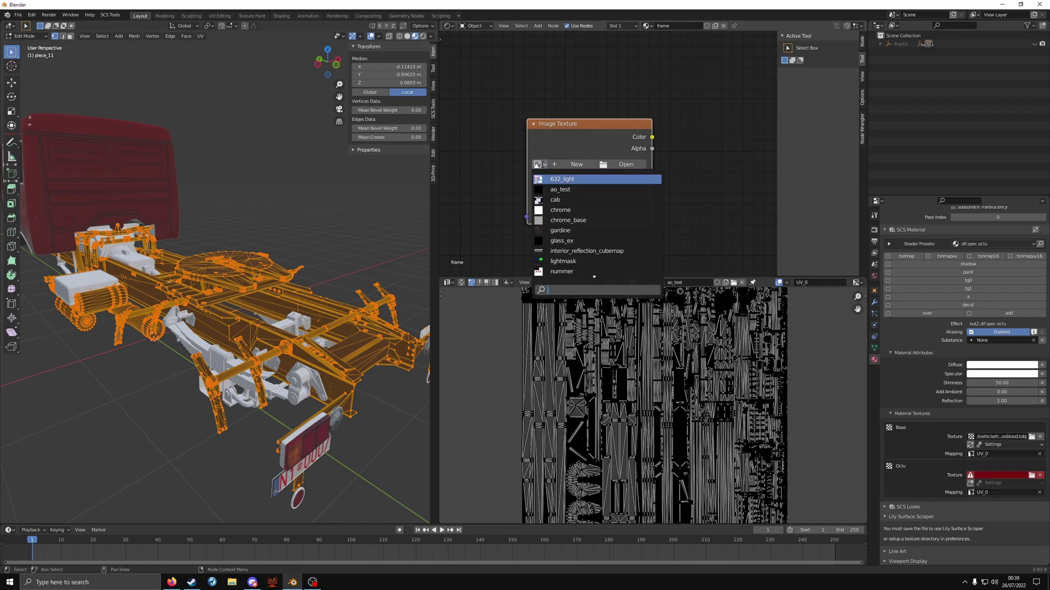
click(570, 189)
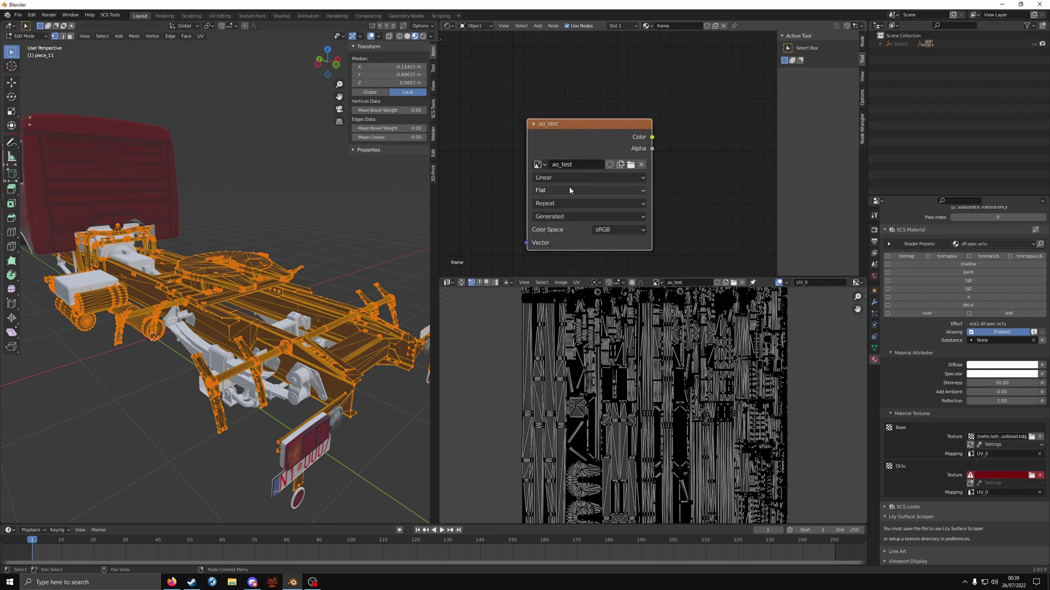
click(632, 230)
click(635, 275)
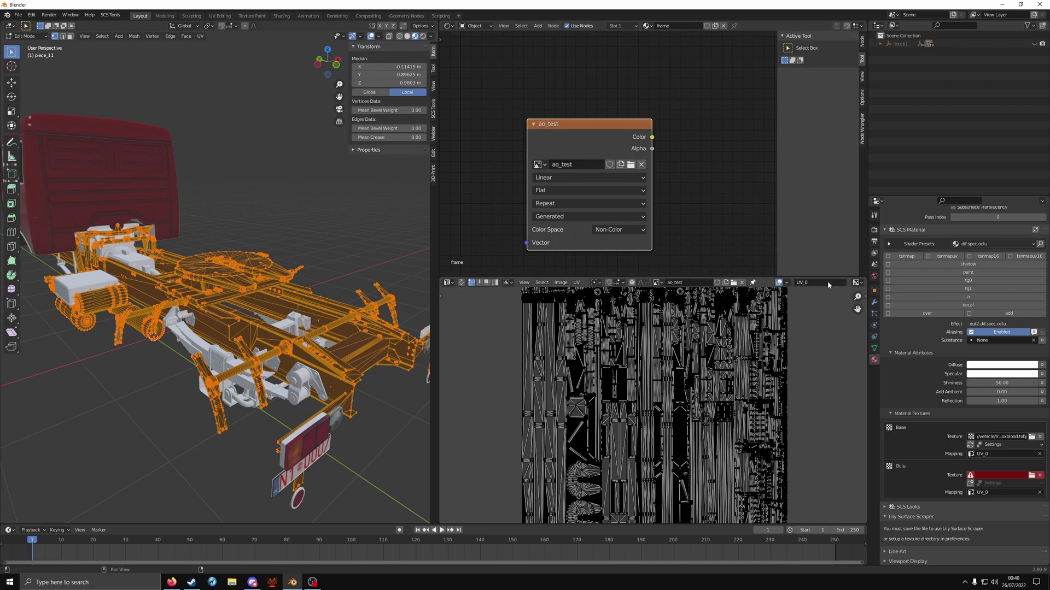
Step: Switch the render engine to Cycles with 512 render samples
click(874, 230)
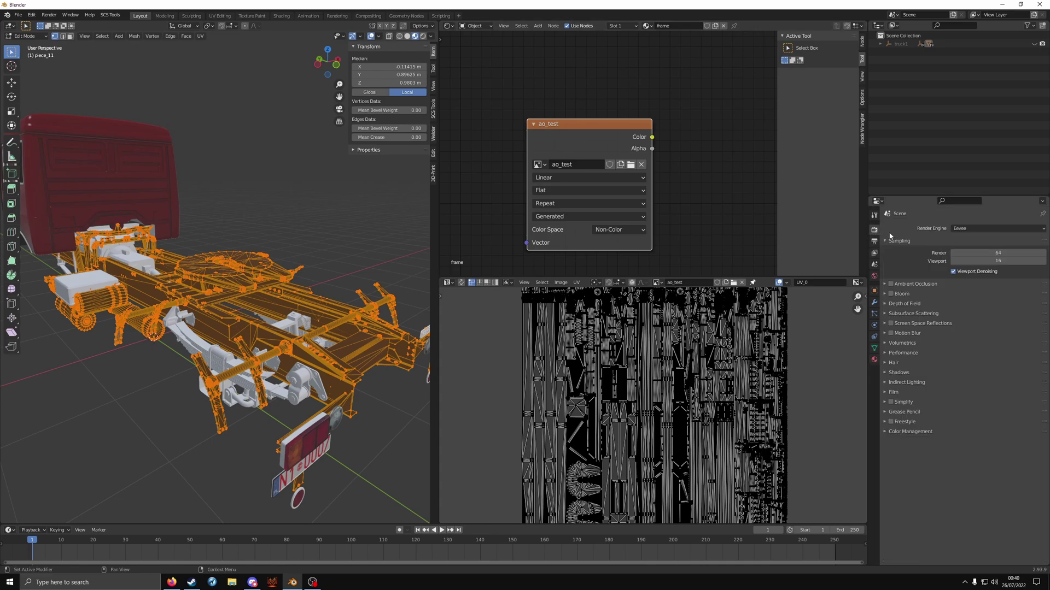
click(984, 230)
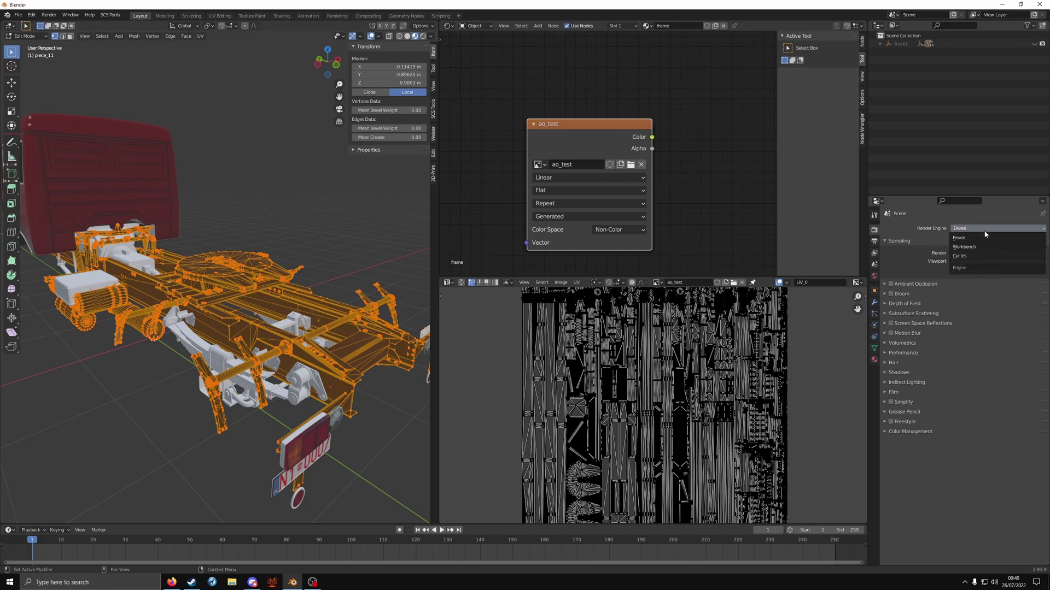
click(982, 254)
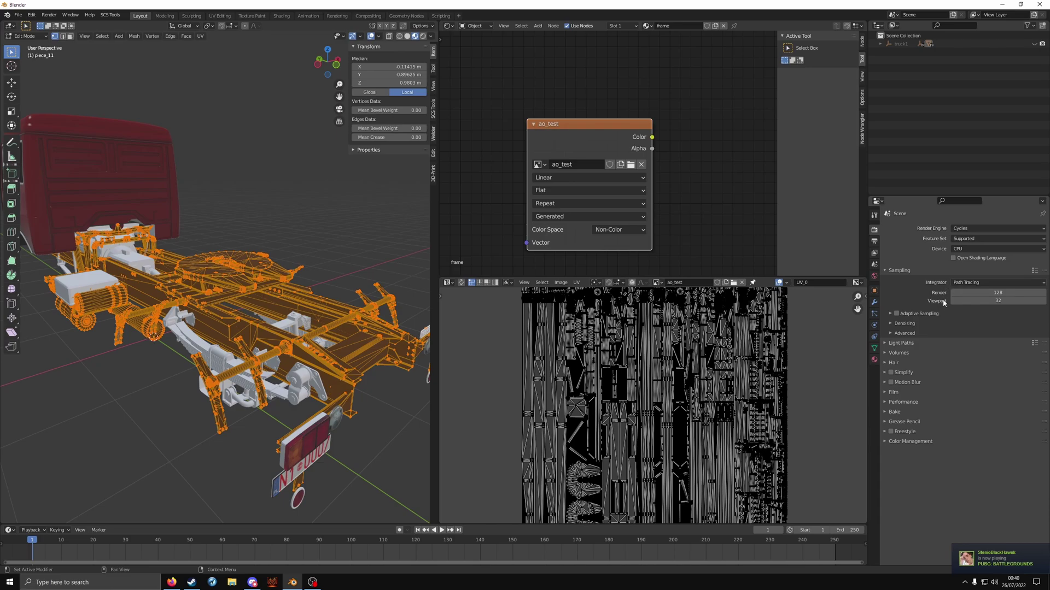
click(994, 294)
text(512)
key(Return)
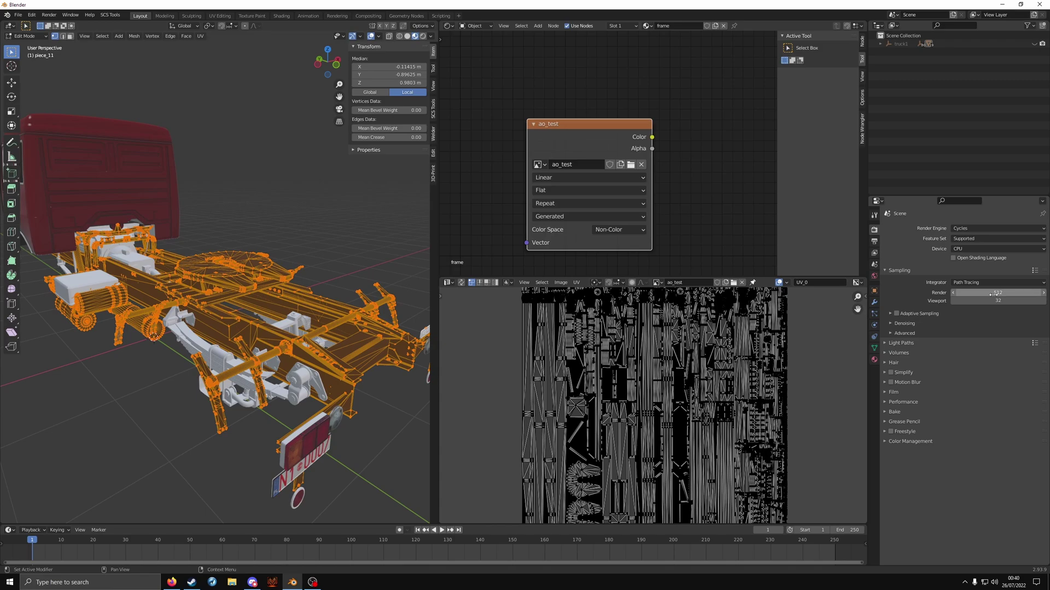
Step: Set the bake type to Ambient Occlusion with a 1 px margin
click(884, 413)
scroll(883, 414, down, 3)
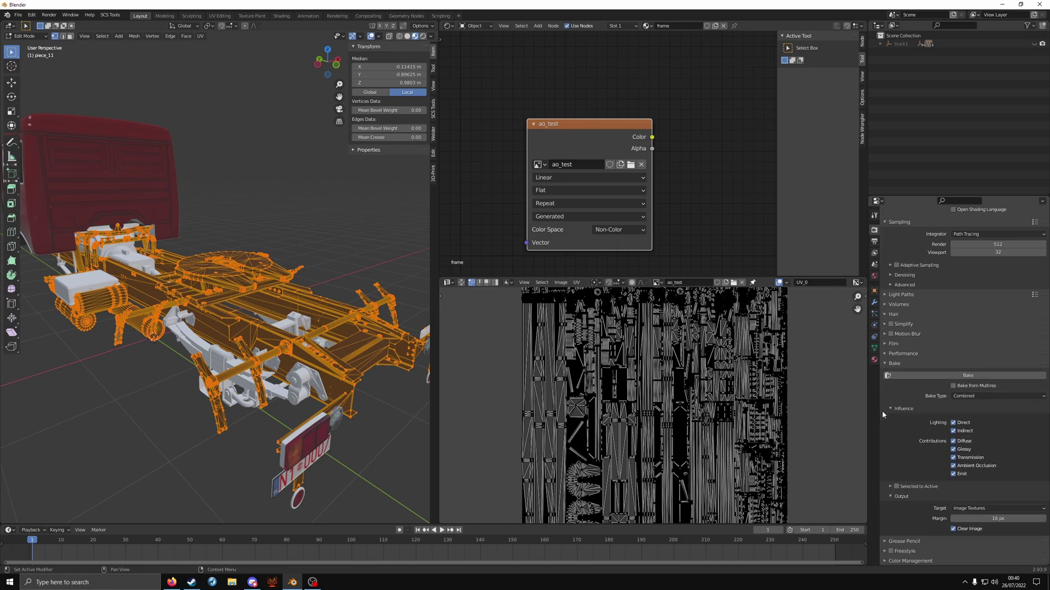
click(980, 396)
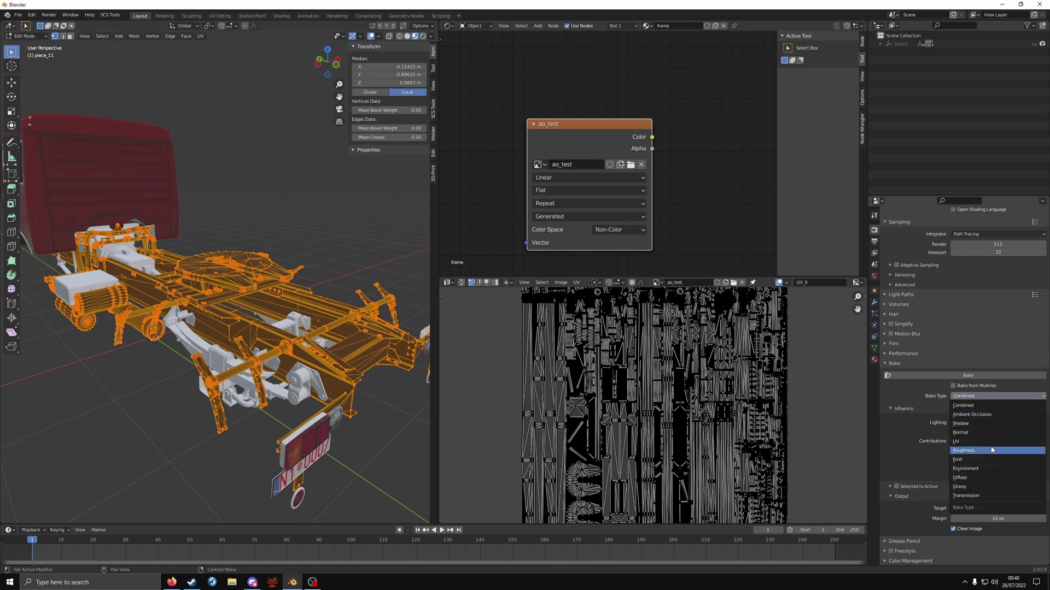
click(987, 414)
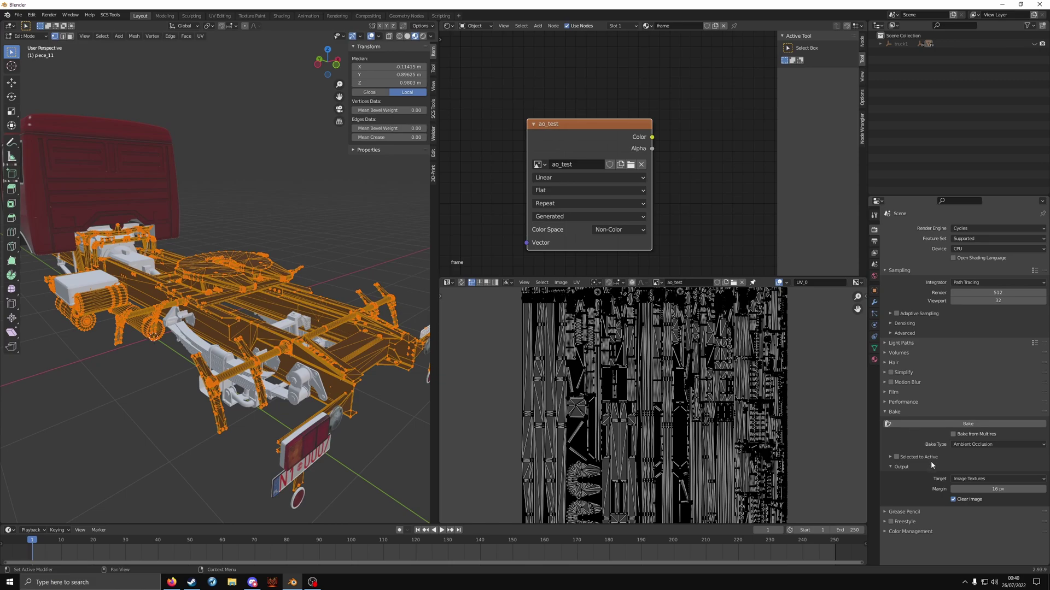
scroll(605, 375, up, 5)
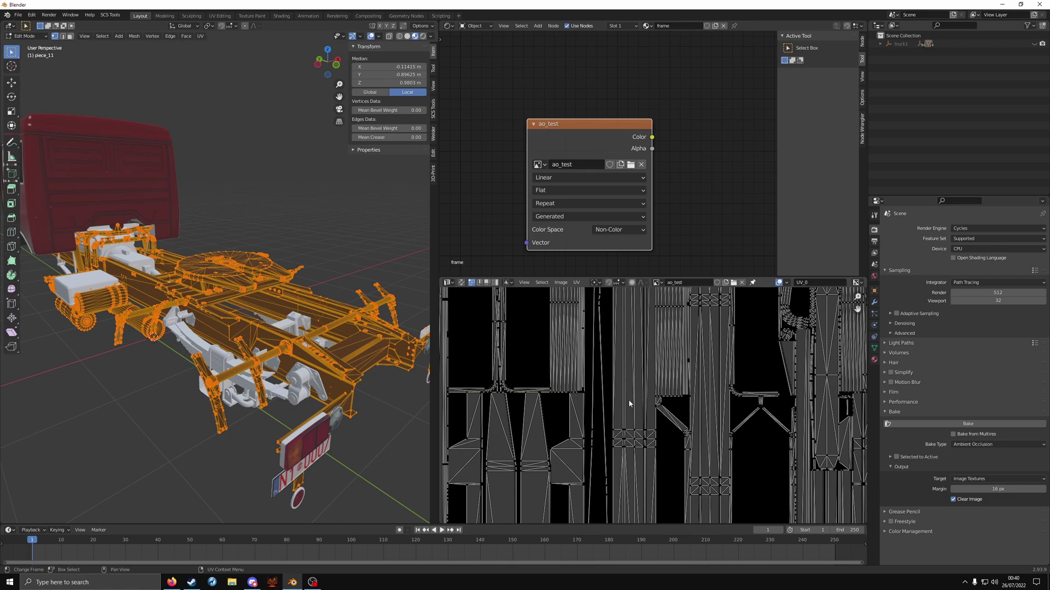
click(993, 490)
key(BackSpace)
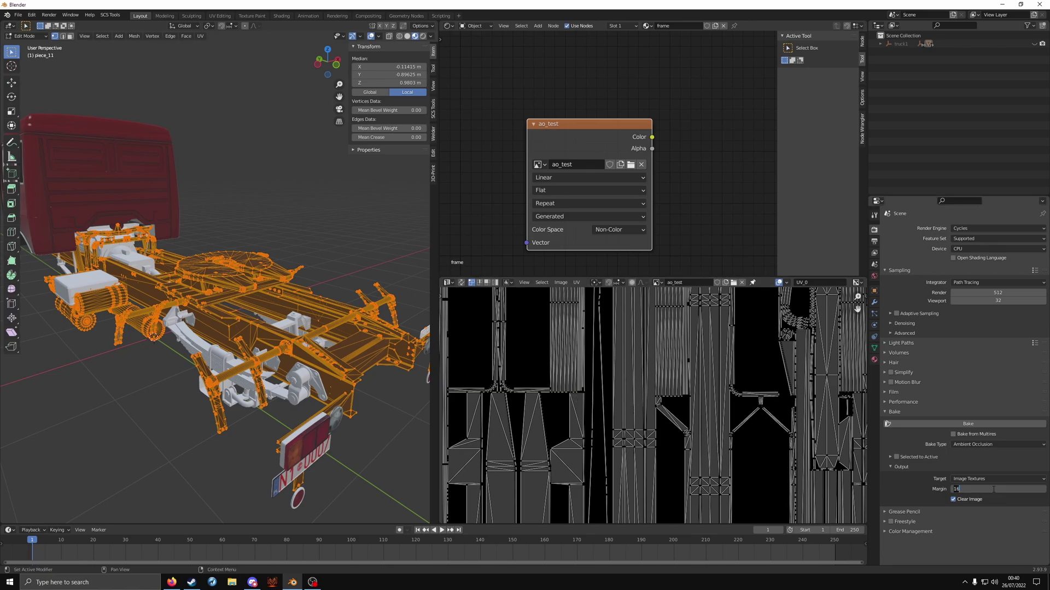
text(1)
key(Return)
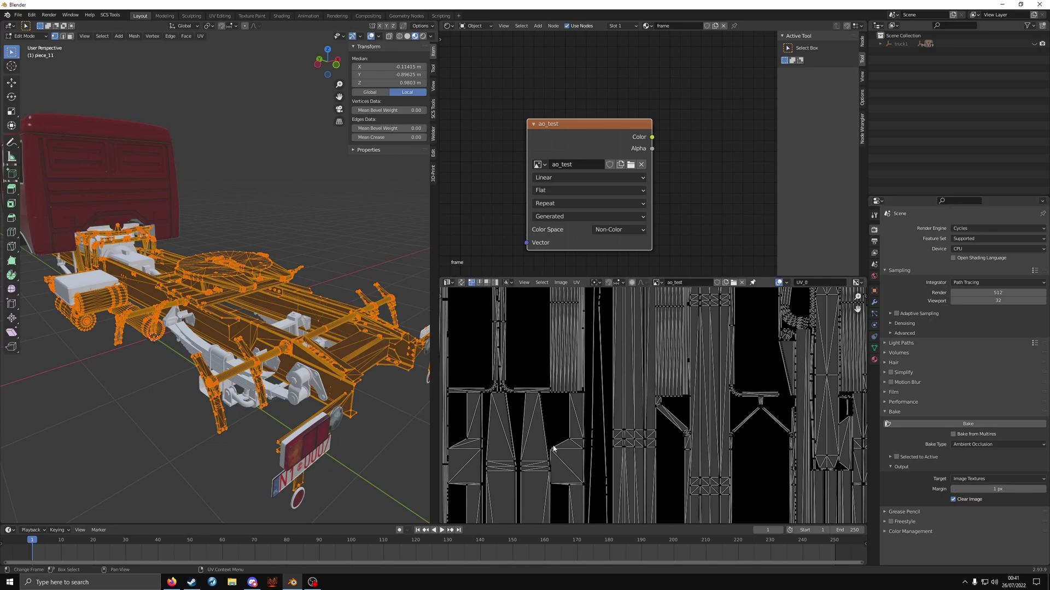
key(Home)
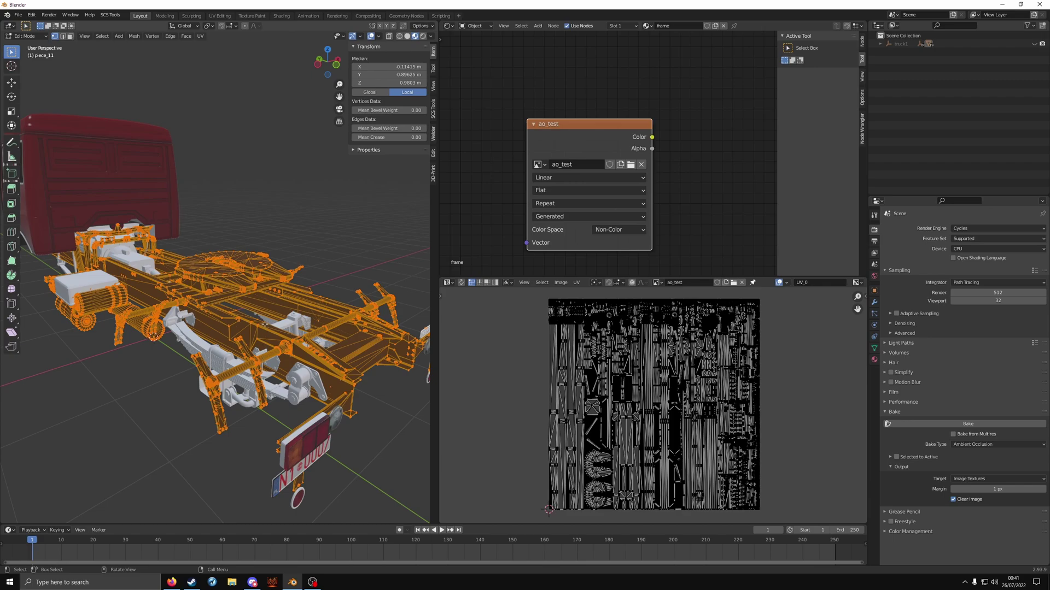
key(Tab)
key(Tab)
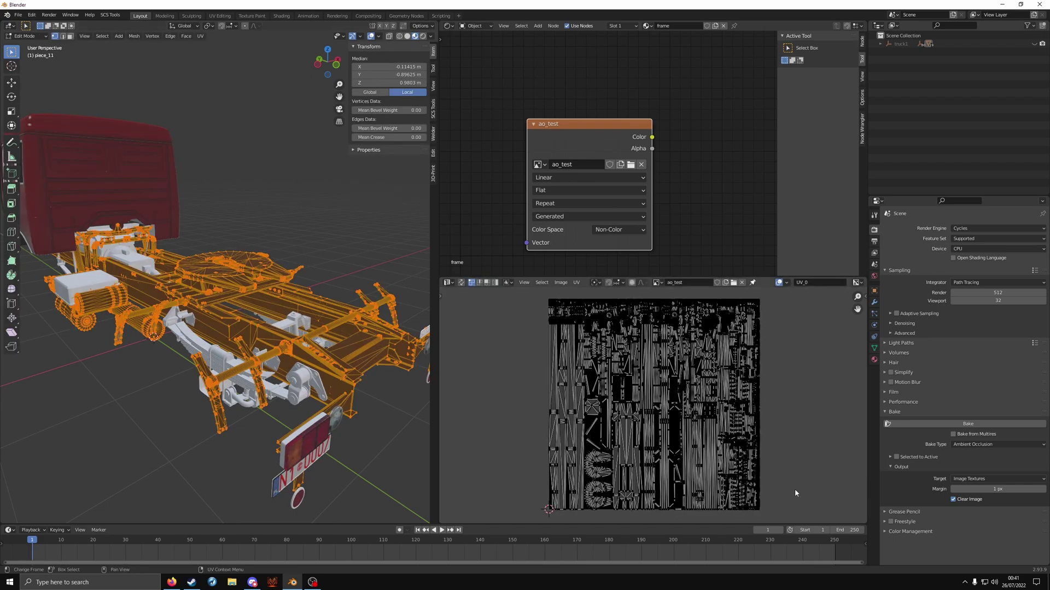
Step: Bake the chassis ambient occlusion into the ao_test image
click(983, 425)
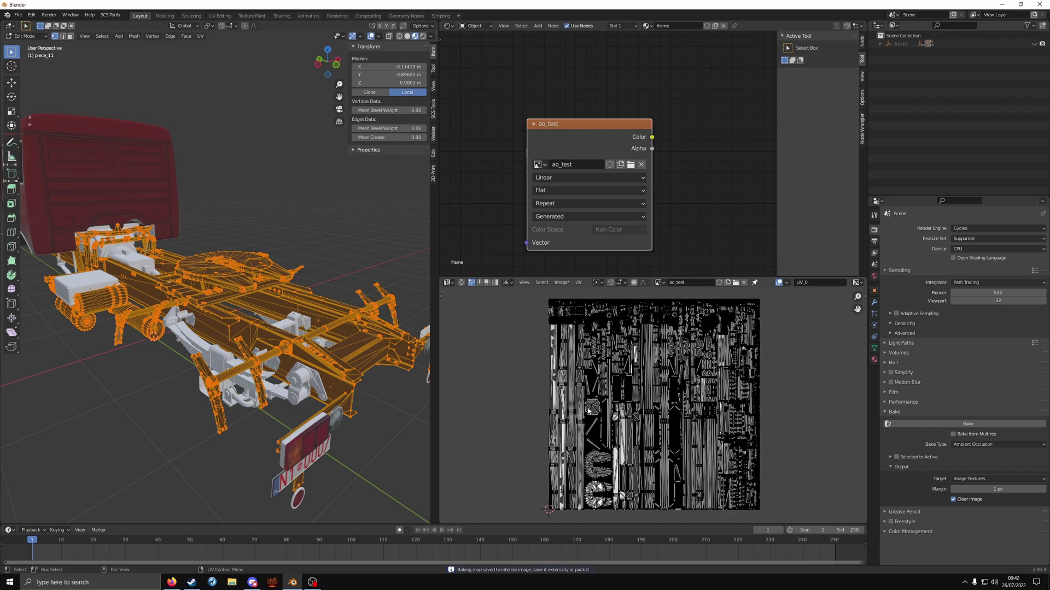
Step: Leave edit mode, then pan and zoom around the baked ao_test image to inspect the occlusion
scroll(588, 411, up, 7)
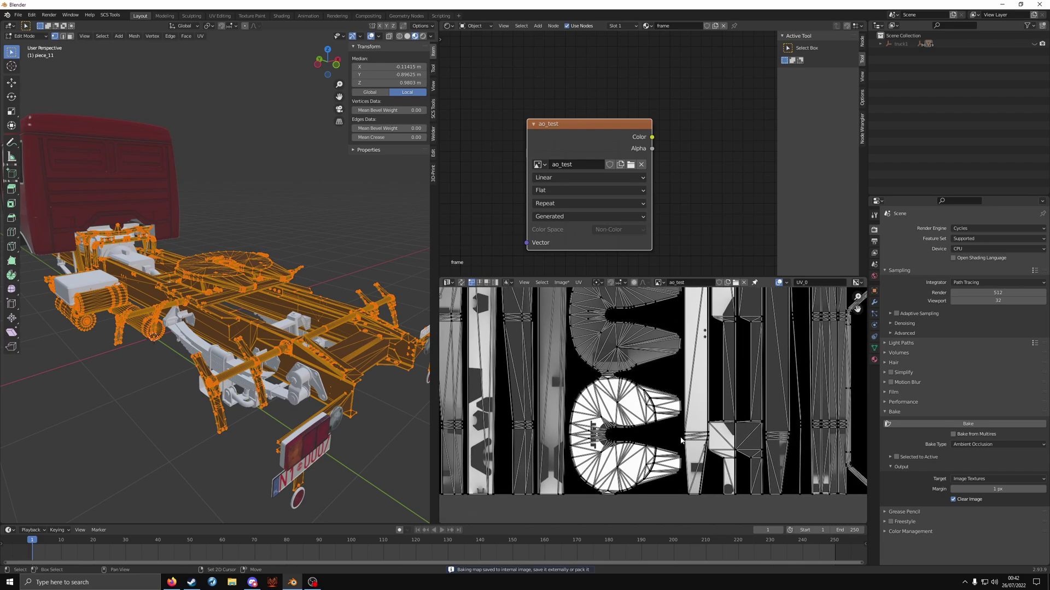
key(Tab)
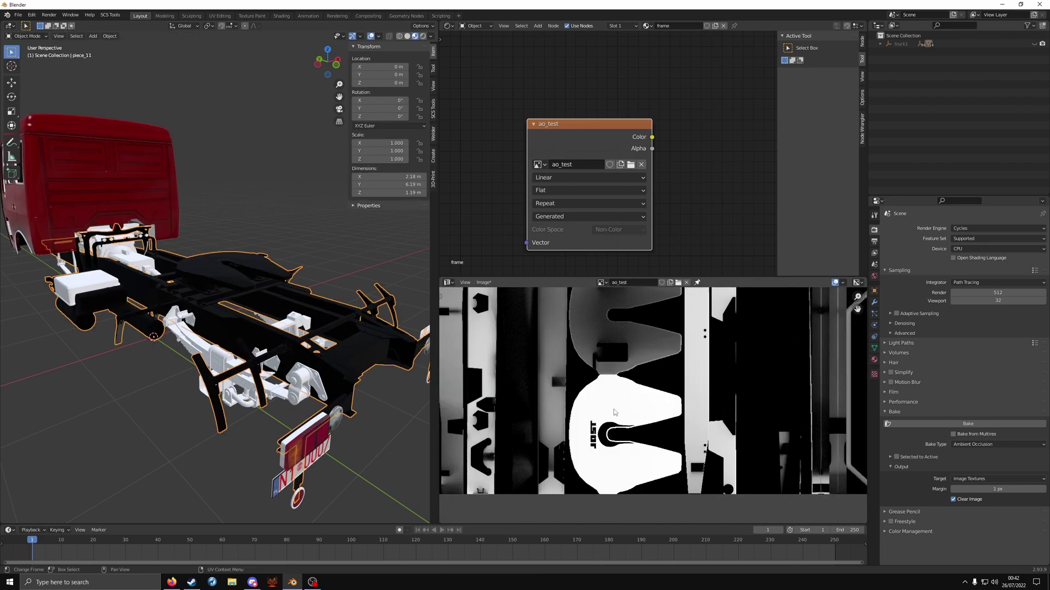
middle_drag(617, 377, 641, 415)
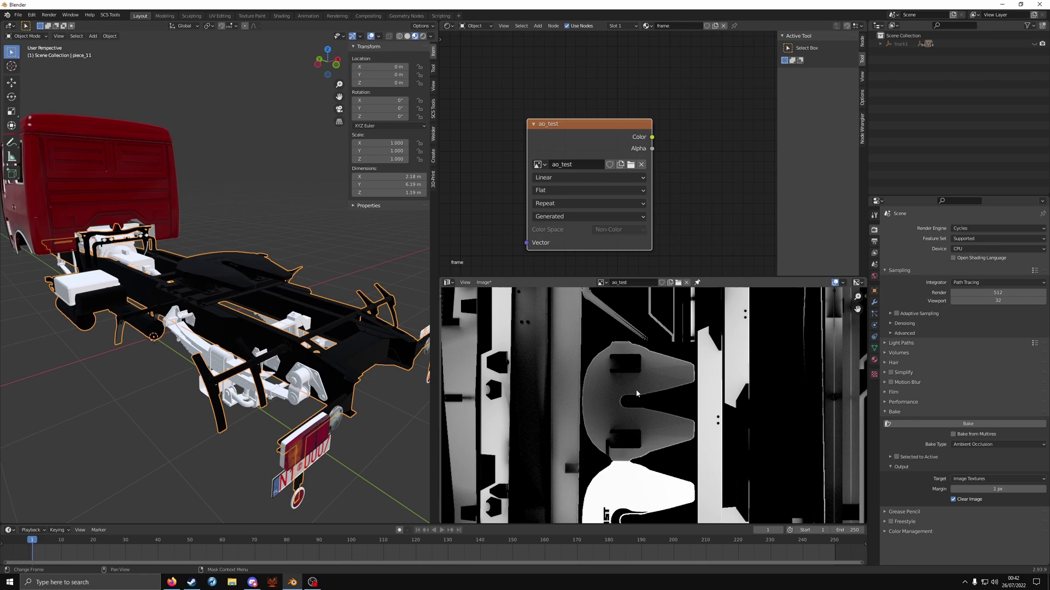
scroll(636, 391, up, 3)
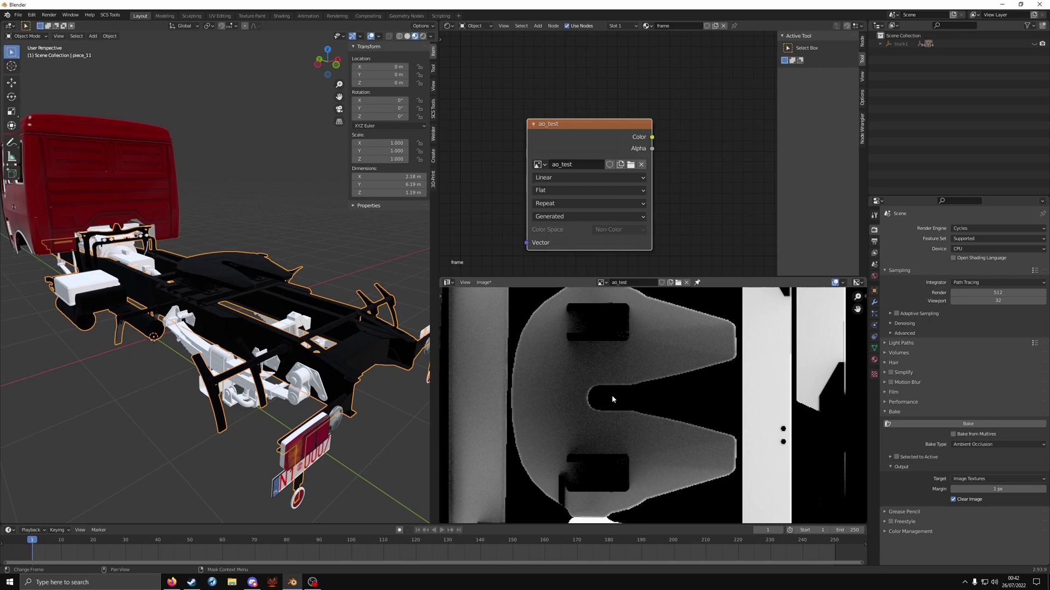
scroll(617, 401, down, 3)
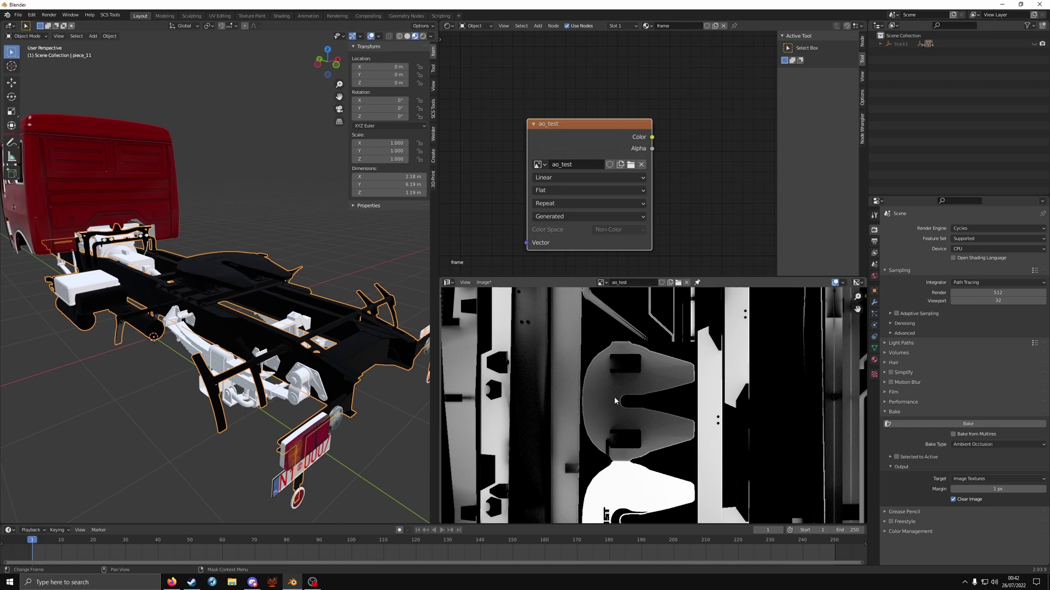
scroll(614, 400, up, 5)
scroll(635, 409, down, 5)
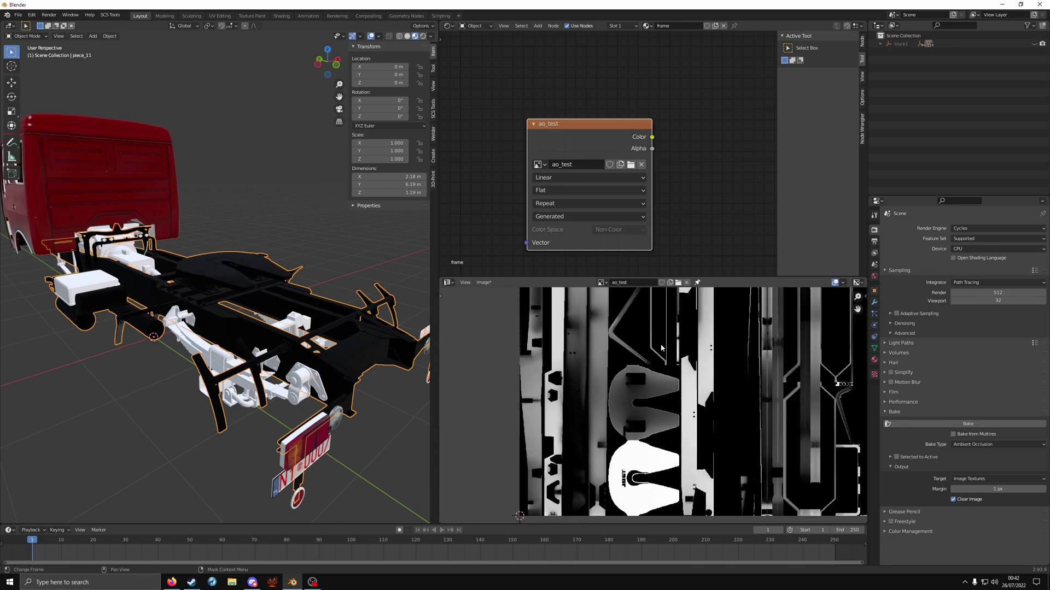
scroll(631, 408, up, 3)
scroll(629, 410, down, 5)
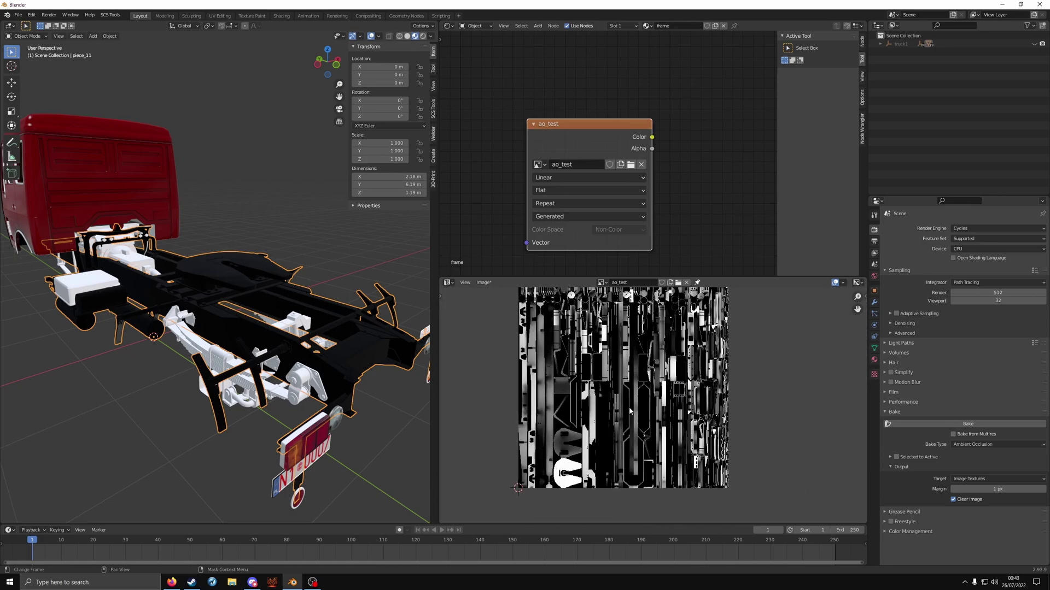
Step: Start saving the baked ao_test image with Targa as the file format
click(486, 285)
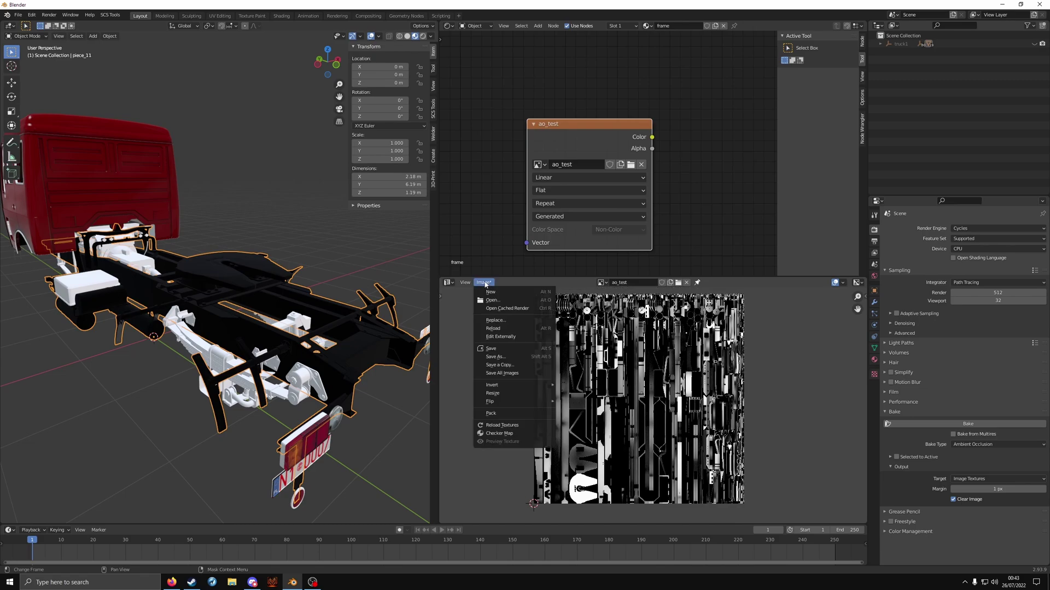
click(498, 358)
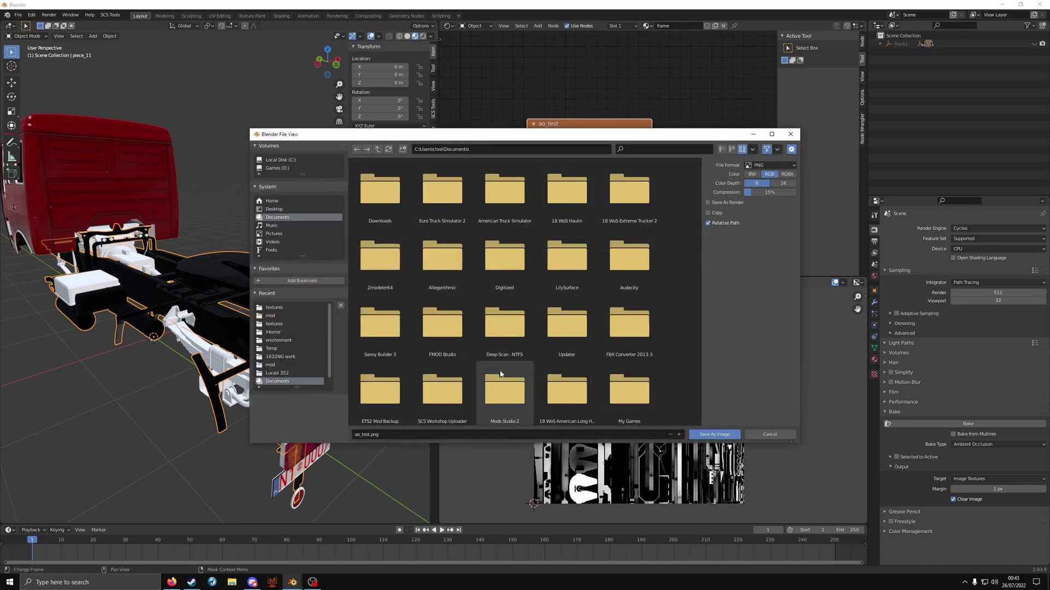
click(769, 165)
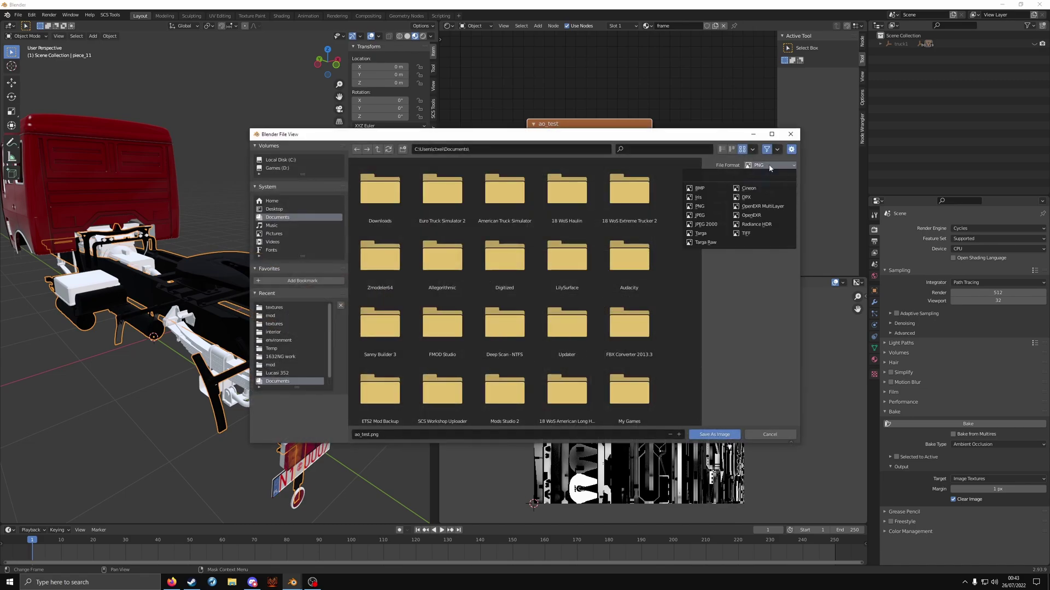
click(708, 233)
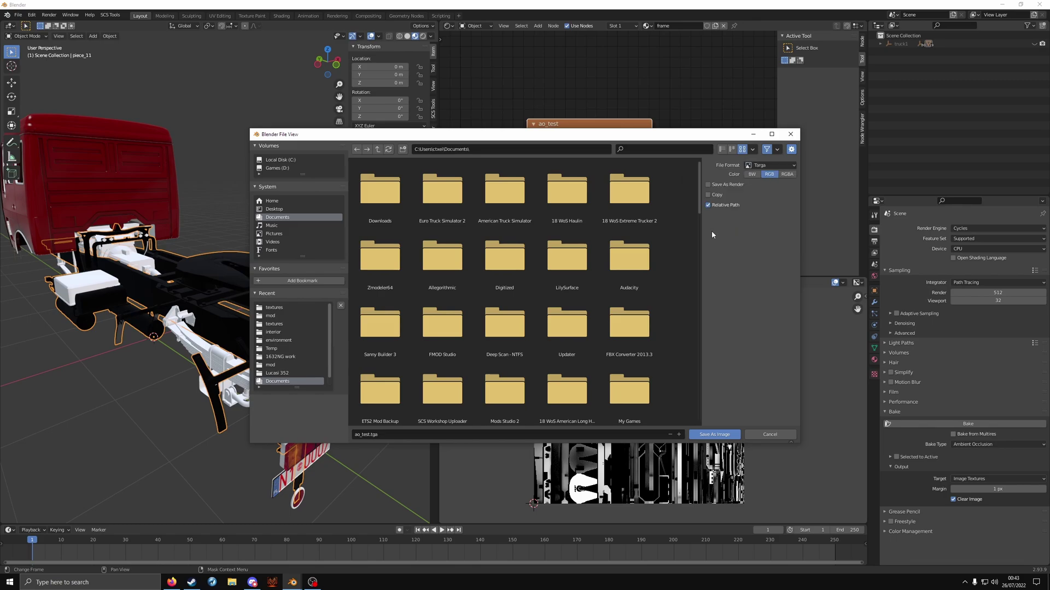
Step: Browse to Desktop/1632NG work/vehicle/truck/mersedes_1632/textures and save ao_test.tga there
click(274, 209)
click(722, 150)
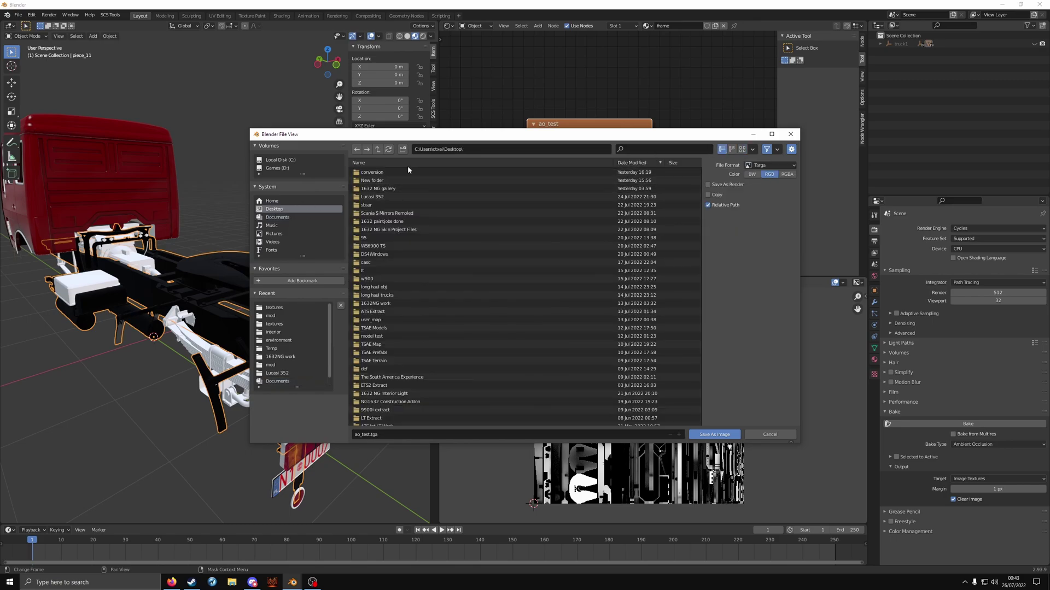
click(385, 163)
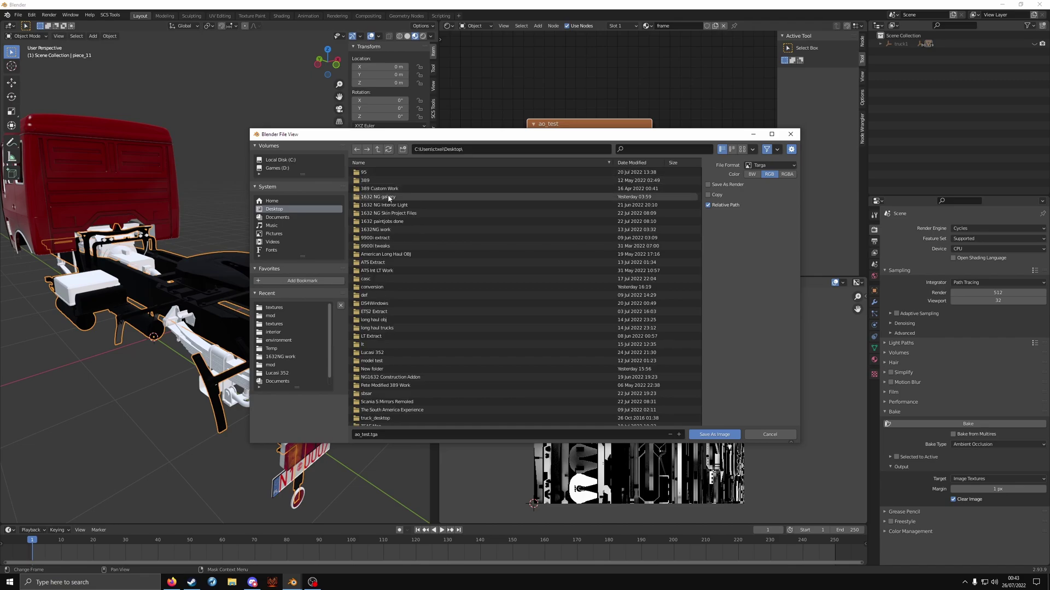
double_click(386, 230)
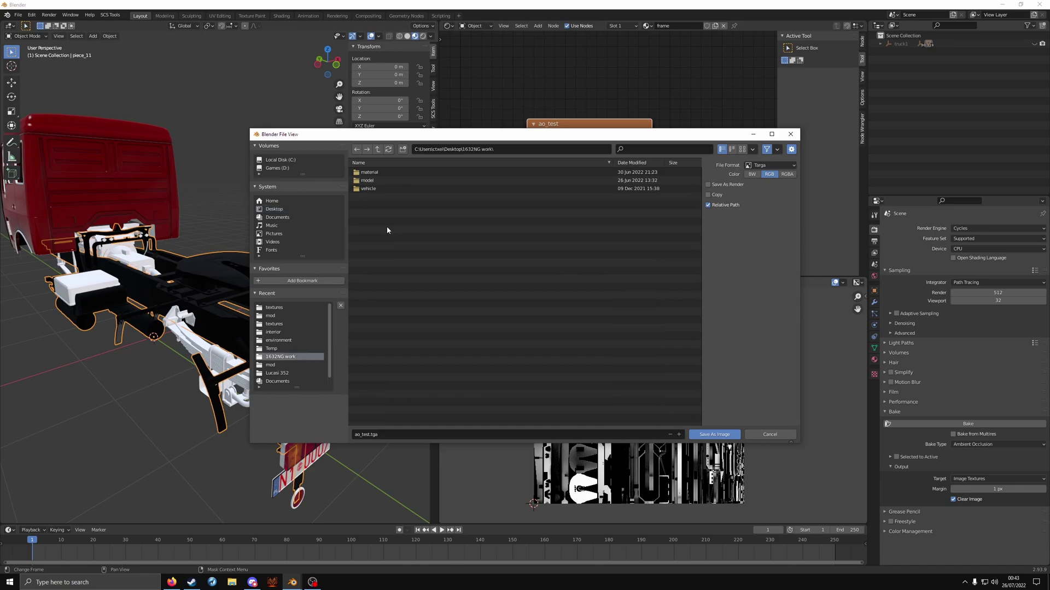
double_click(382, 189)
double_click(363, 180)
double_click(385, 172)
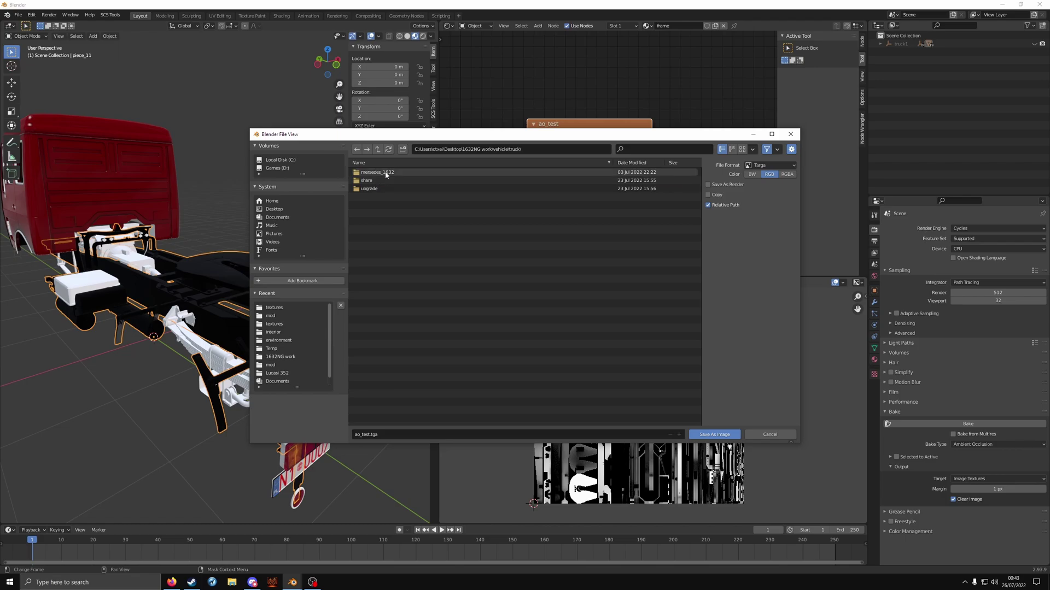
double_click(385, 170)
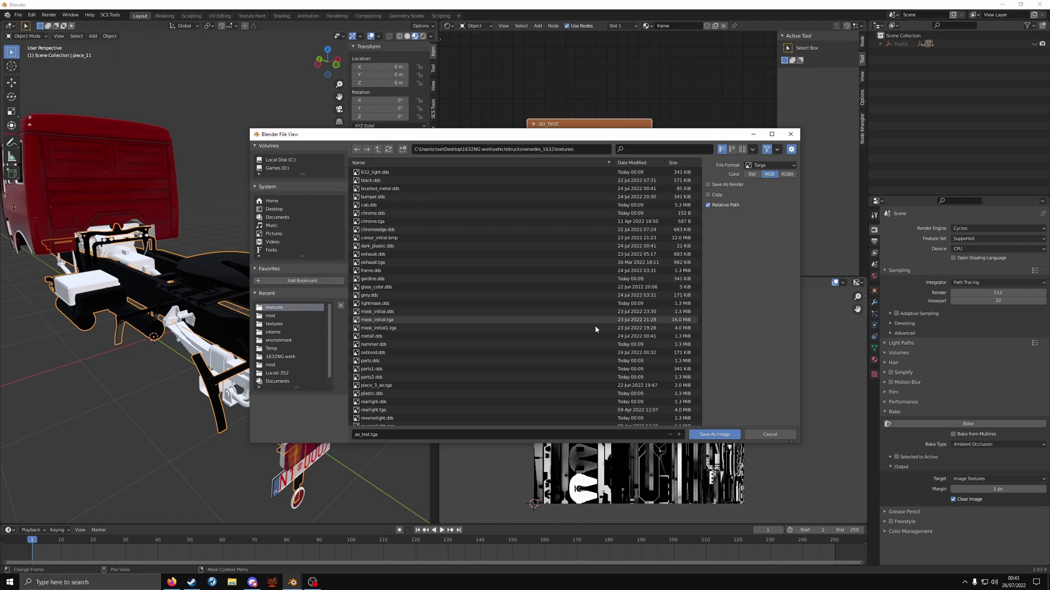
click(714, 434)
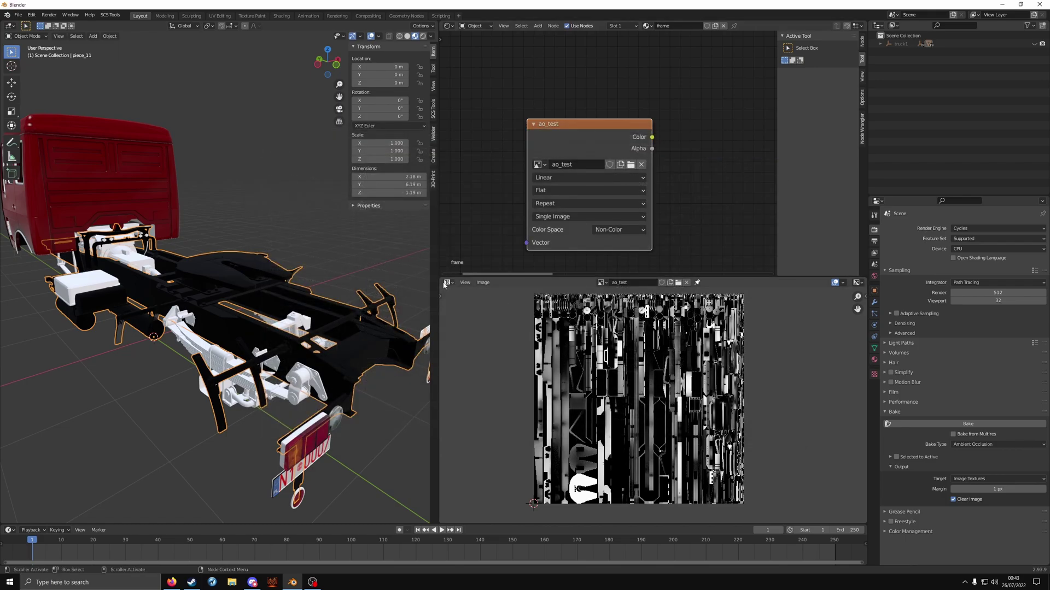
Step: Merge the node editor into the image view and show the chassis material's settings
drag(443, 267, 641, 332)
shift+middle_drag(640, 328, 574, 296)
click(873, 359)
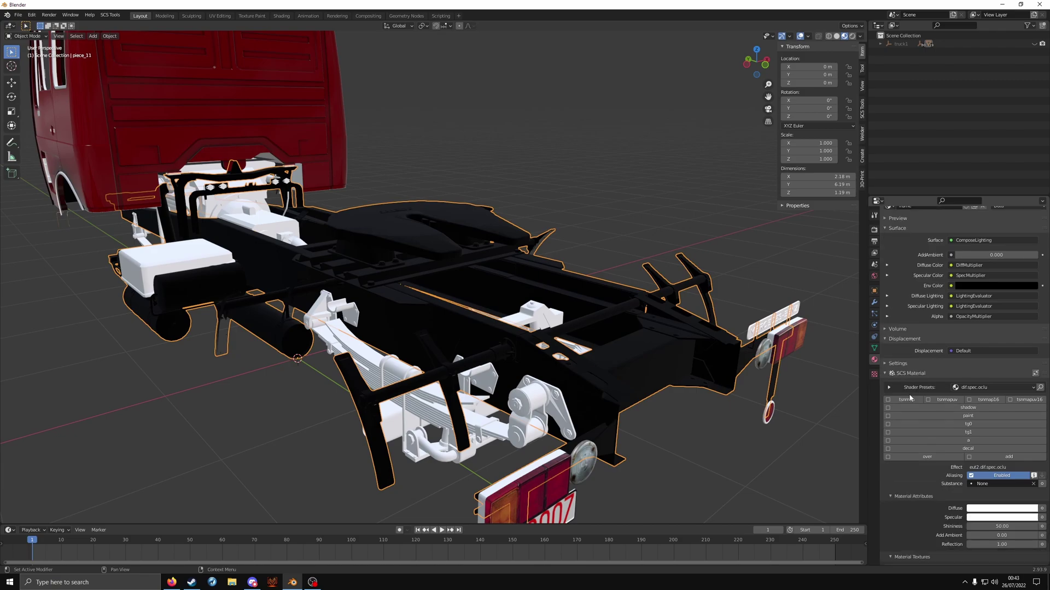
scroll(962, 383, down, 3)
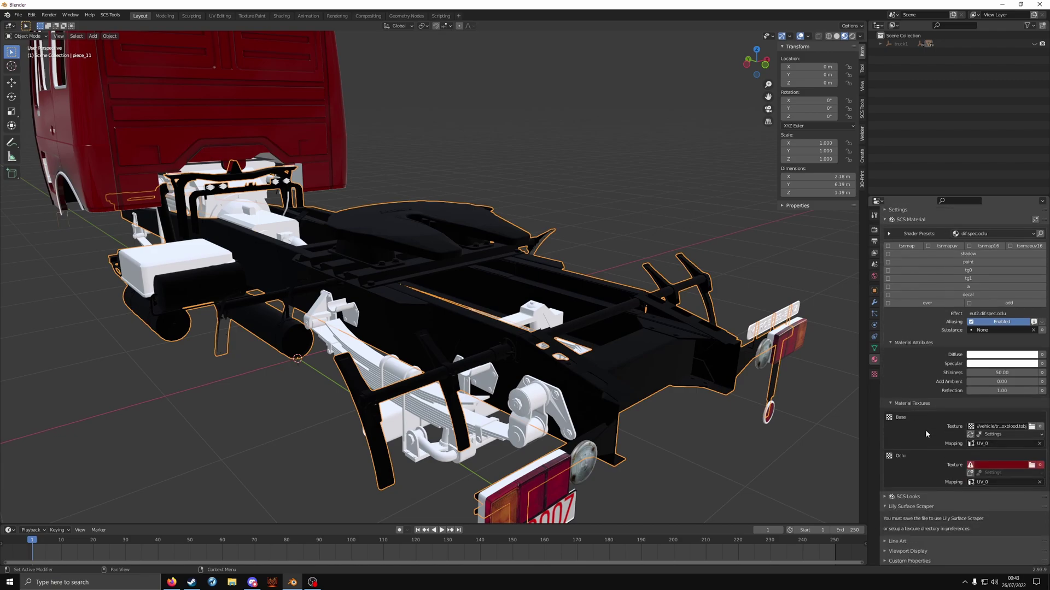
Step: Load ao_test.tga from vehicle/truck/mersedes_1632/textures as the Oclu texture
click(1032, 465)
double_click(519, 207)
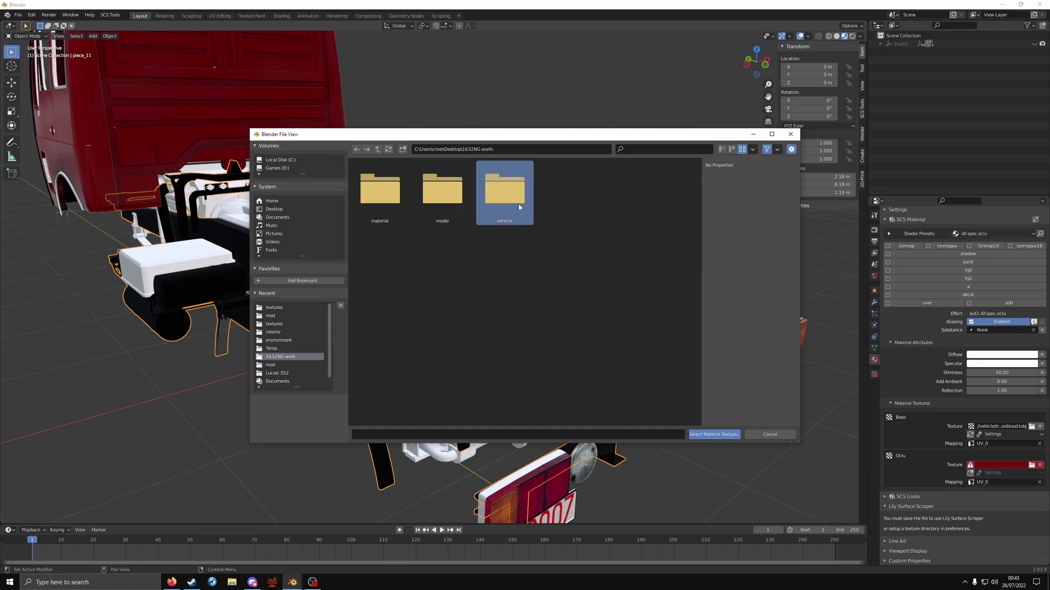
double_click(457, 200)
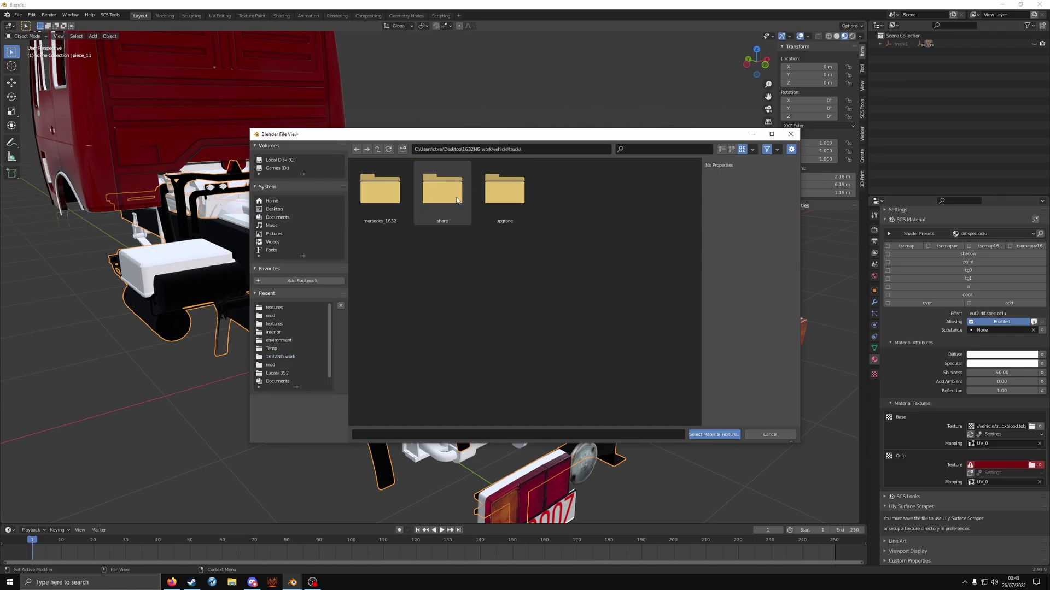
double_click(391, 192)
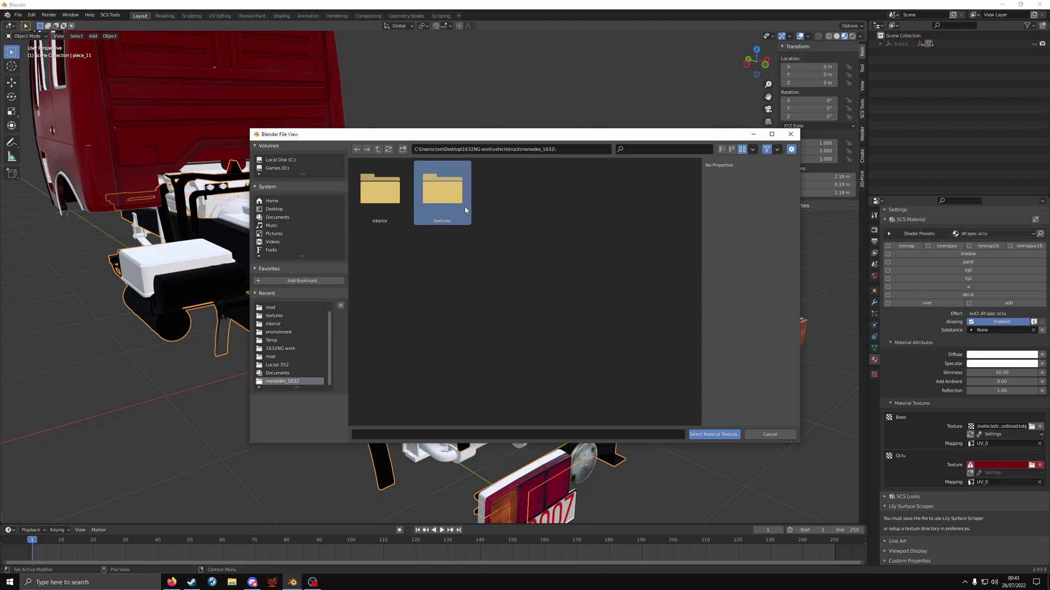
double_click(442, 189)
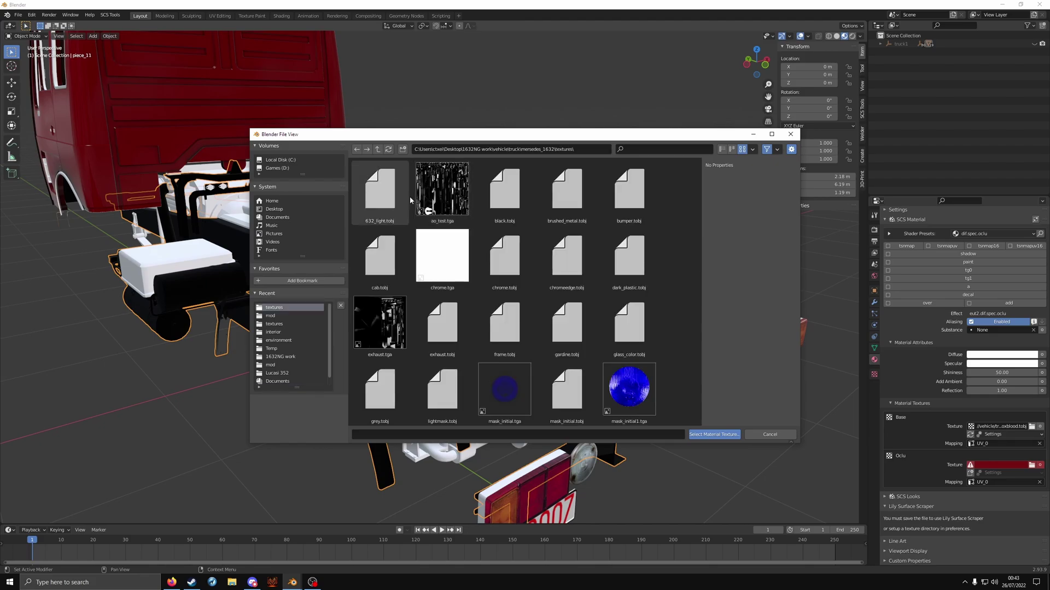
click(440, 194)
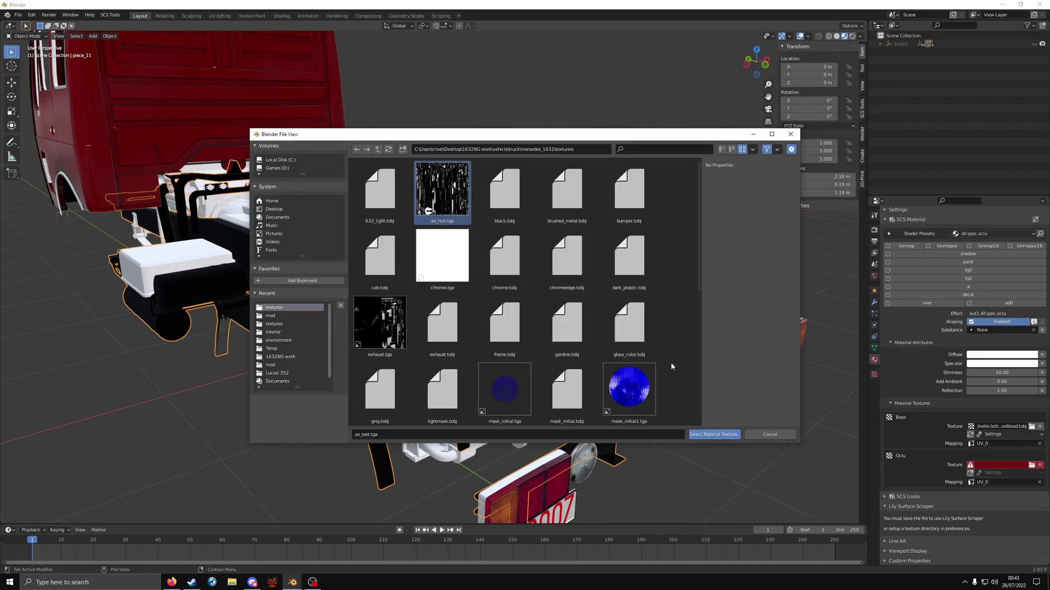
scroll(672, 367, down, 2)
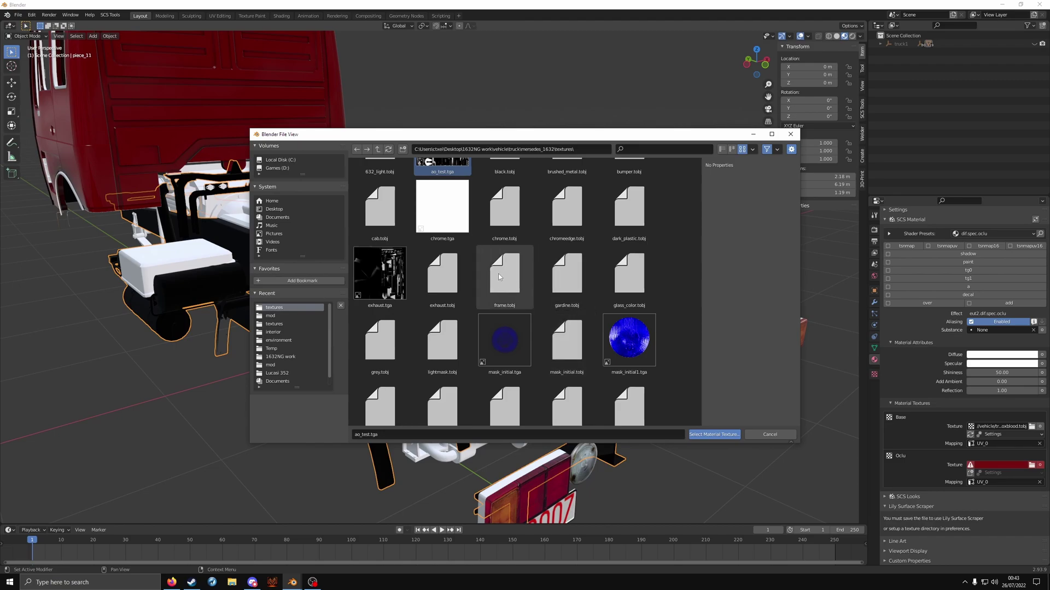
scroll(484, 267, up, 2)
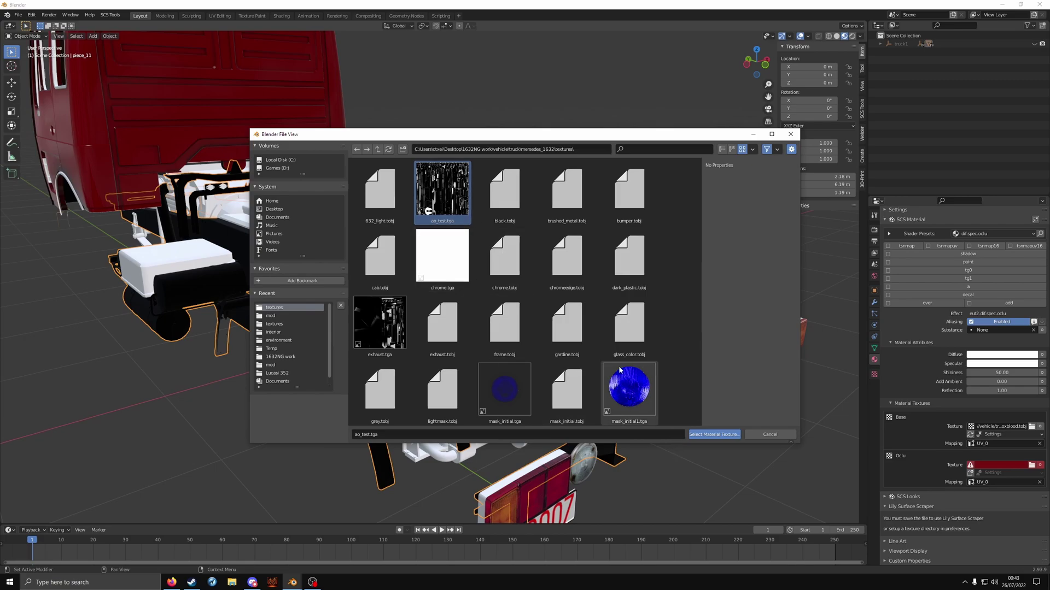
click(712, 435)
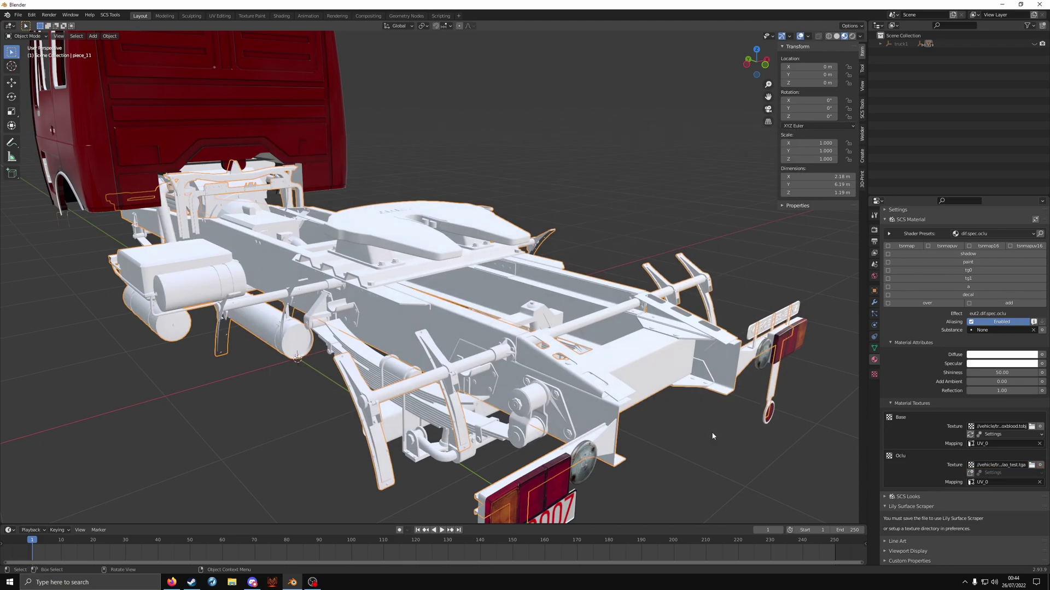
Step: Create a TOBJ for the Oclu texture and reassign Oclu to ao_test.tobj
click(970, 474)
middle_drag(416, 312, 453, 337)
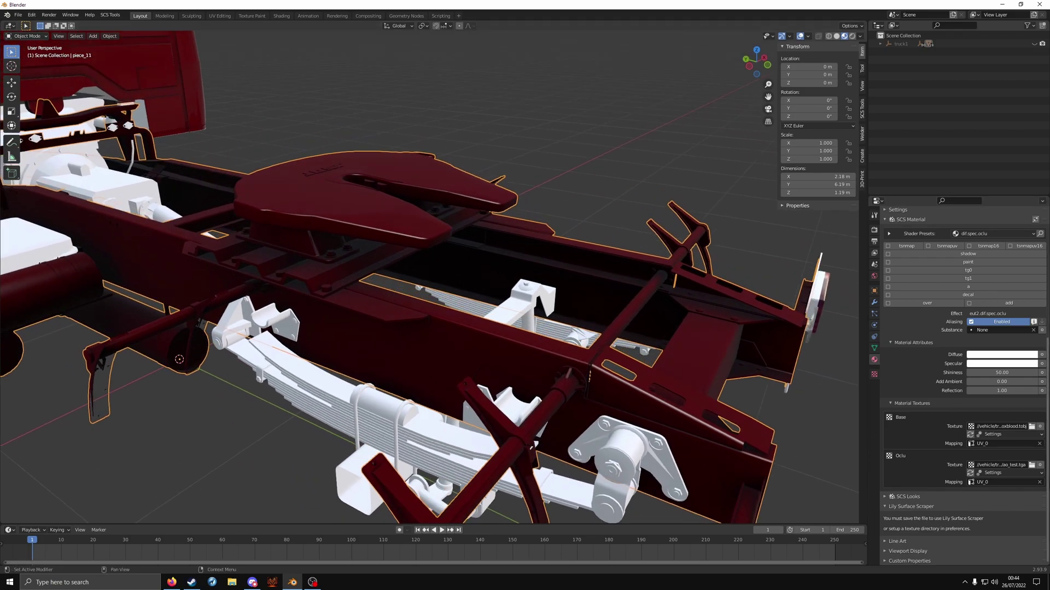
click(1035, 467)
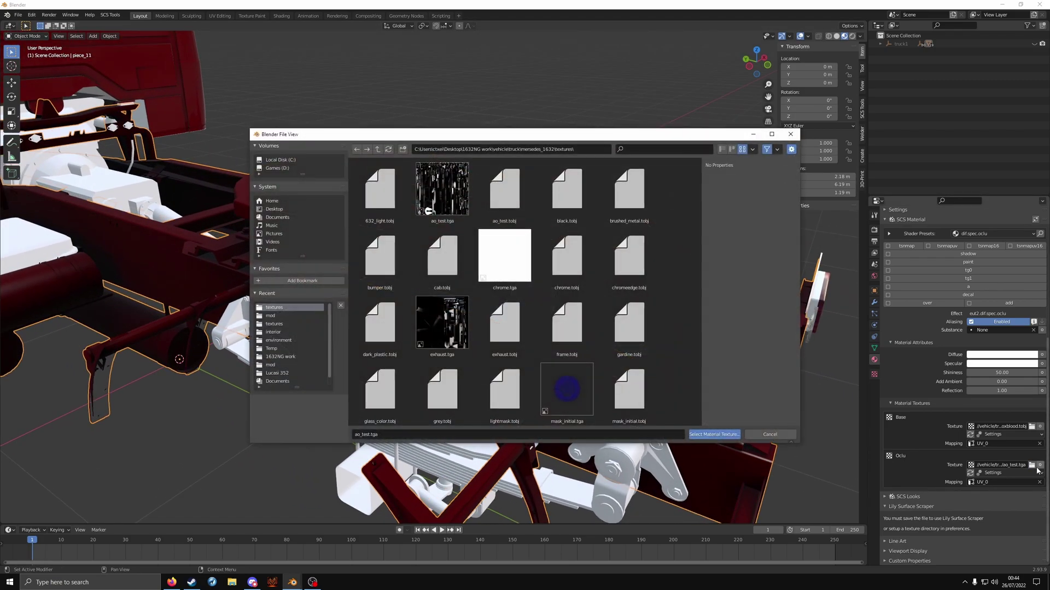
click(510, 202)
click(714, 434)
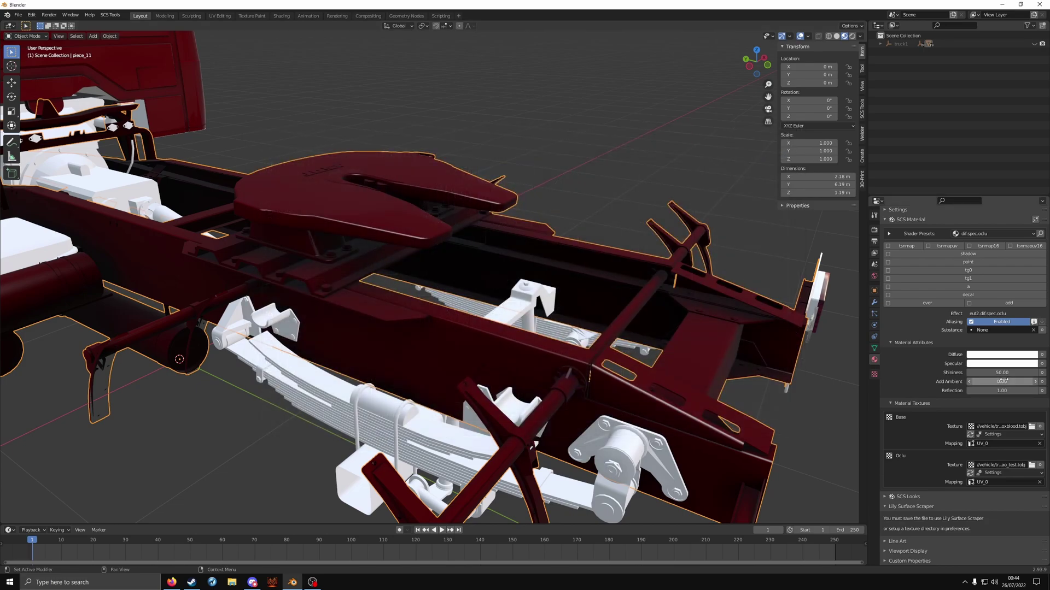
Step: Try a Diffuse colour brightness of 0.2, discard it, and reopen the Diffuse picker
click(1009, 355)
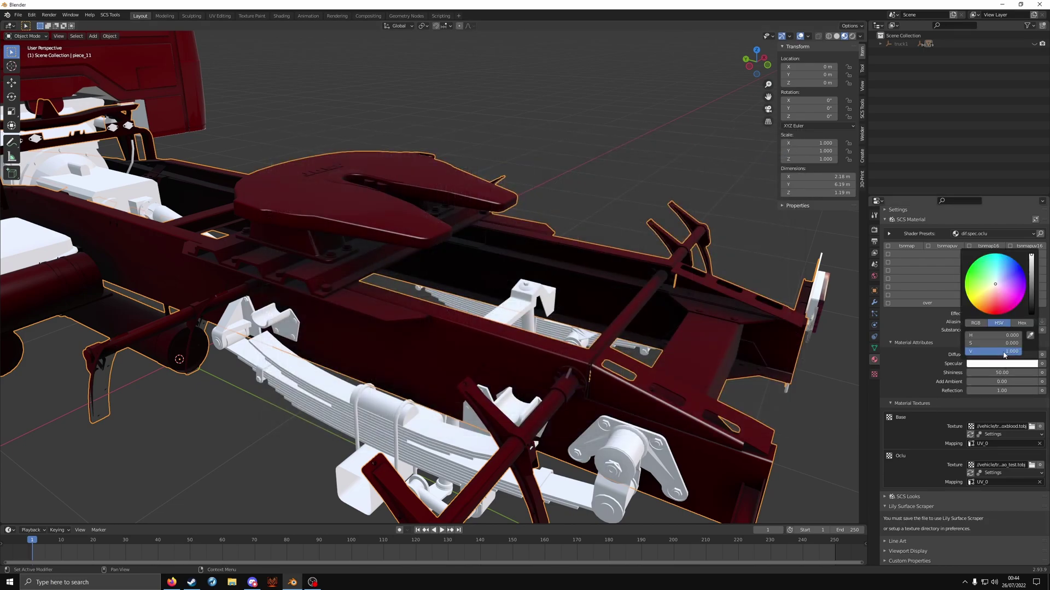
click(1004, 352)
text(0.2)
key(Return)
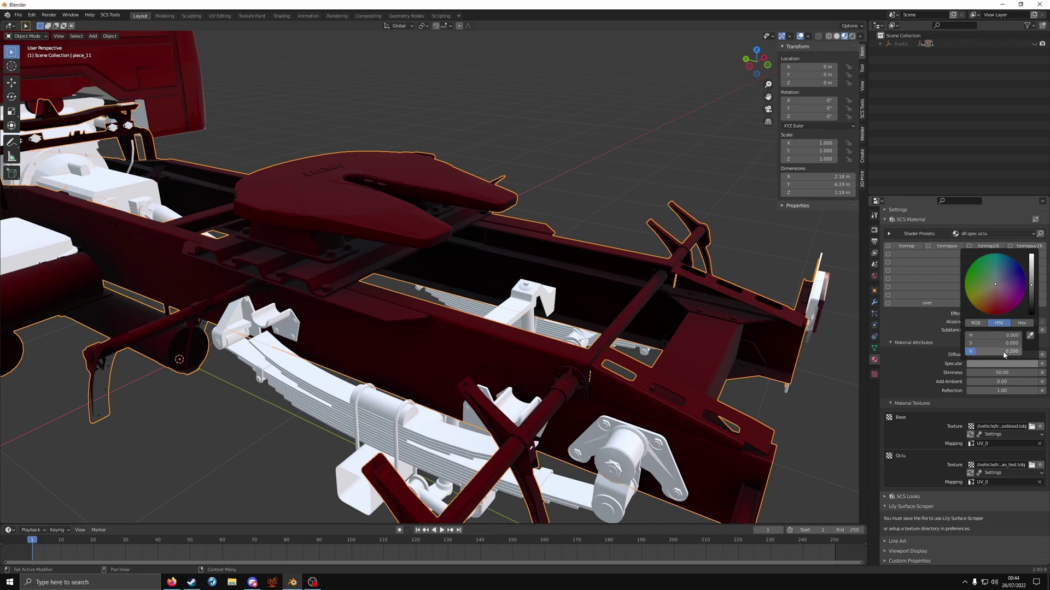
key(Escape)
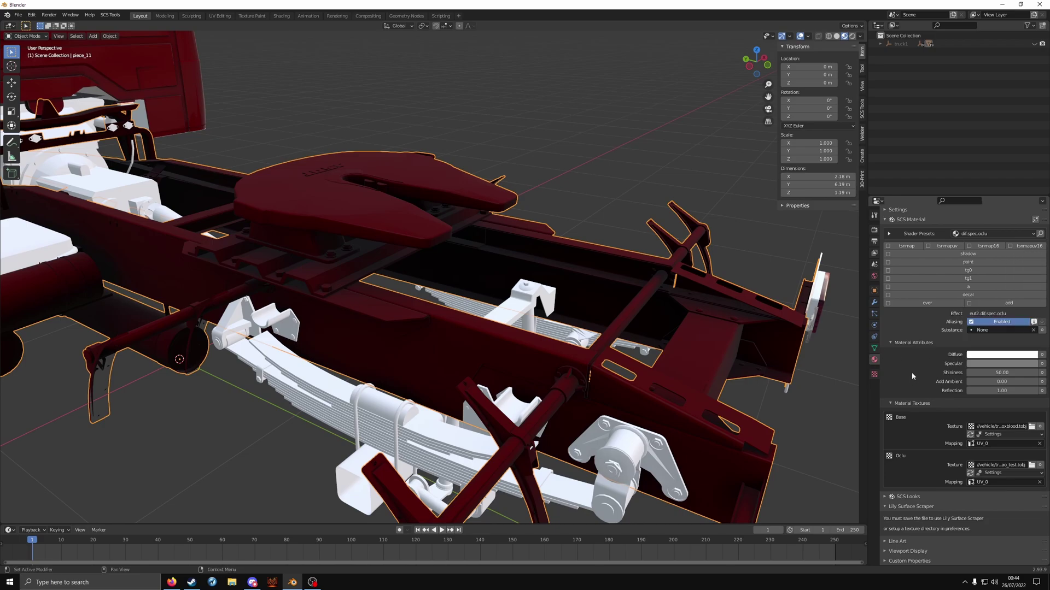
click(1004, 355)
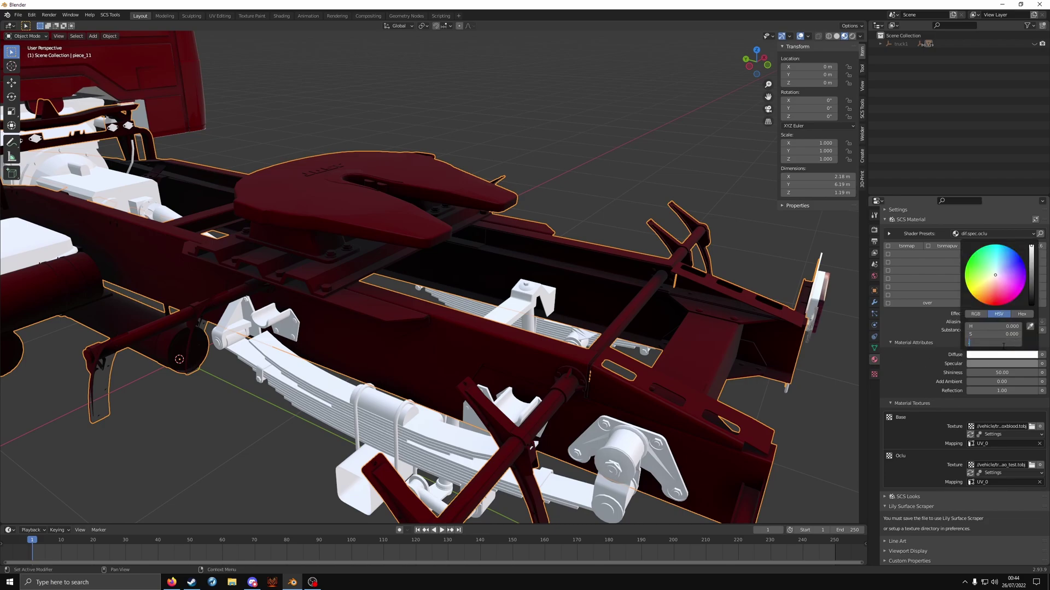
ctrl+scroll(1004, 350, down, 2)
middle_drag(555, 136, 495, 368)
scroll(458, 317, up, 4)
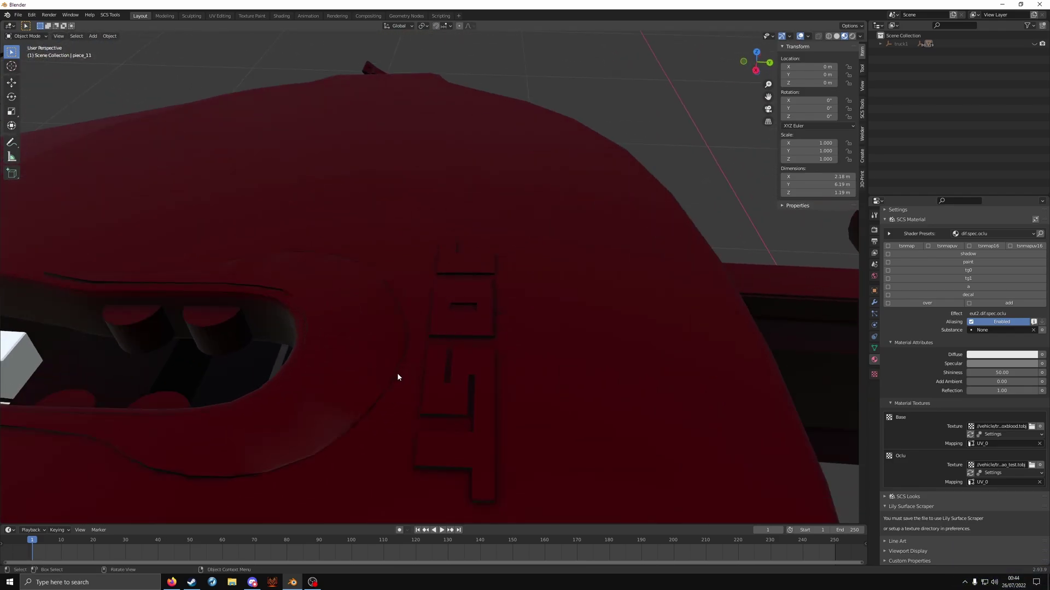
middle_drag(415, 351, 505, 359)
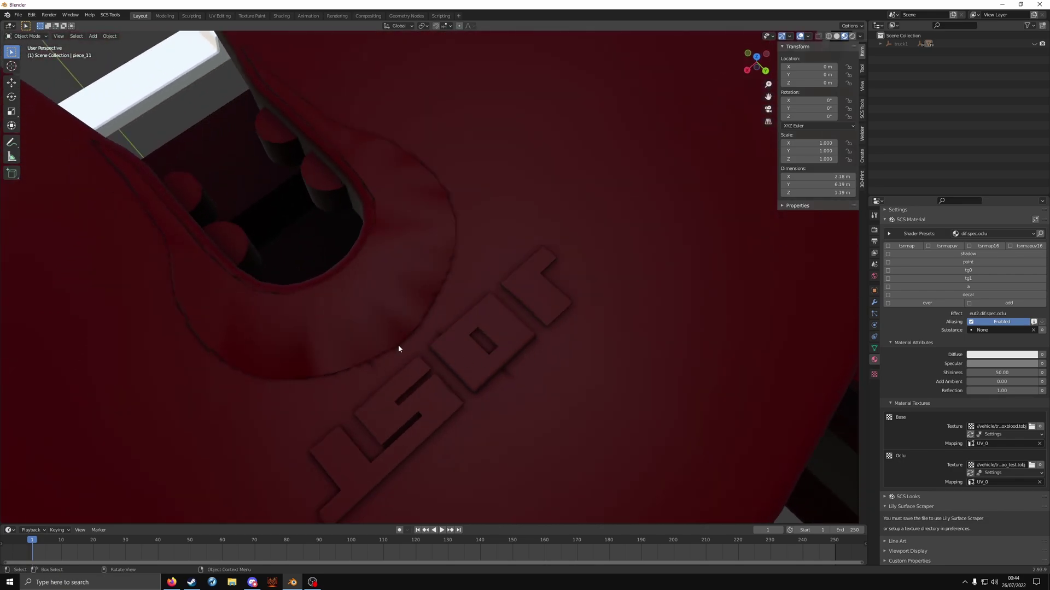
scroll(437, 309, down, 6)
middle_drag(410, 352, 446, 386)
scroll(375, 340, up, 4)
scroll(478, 385, down, 5)
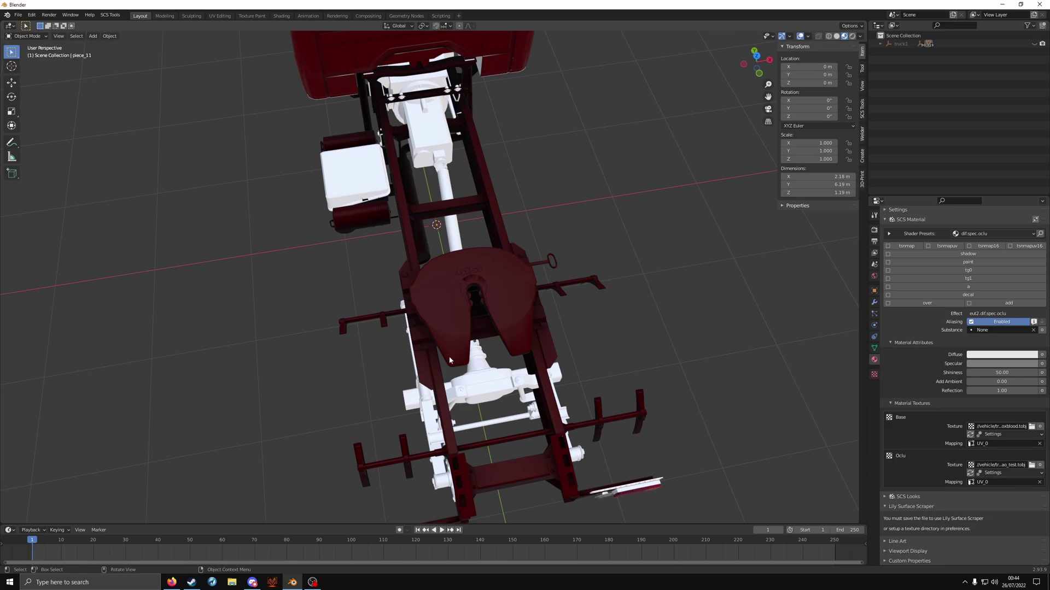
scroll(453, 358, up, 4)
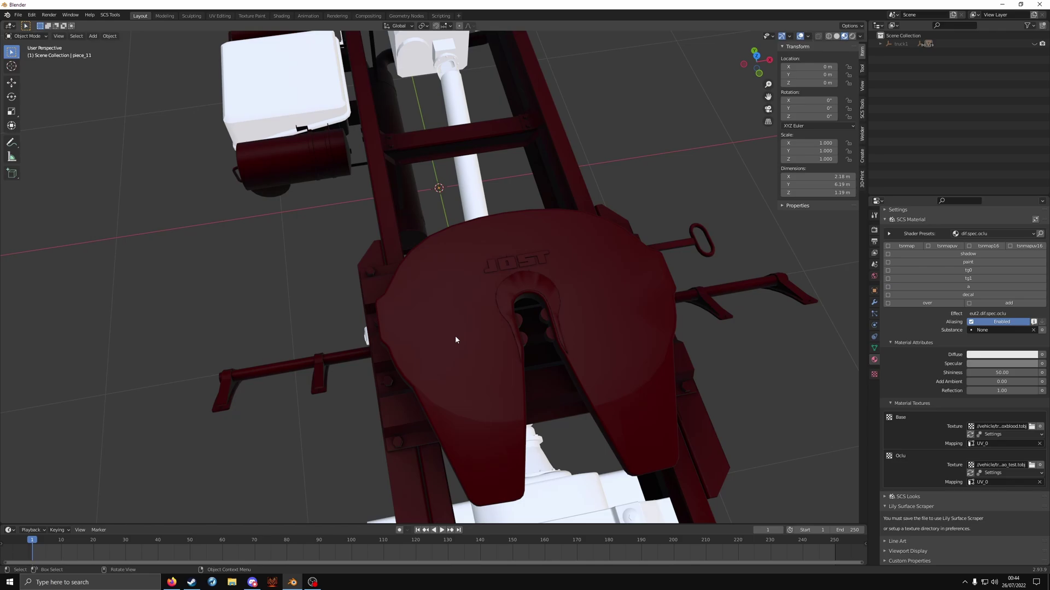
scroll(462, 335, up, 6)
mouse_move(408, 328)
middle_down()
mouse_move(457, 298)
mouse_move(417, 335)
mouse_move(468, 347)
mouse_move(425, 327)
mouse_move(415, 309)
middle_up()
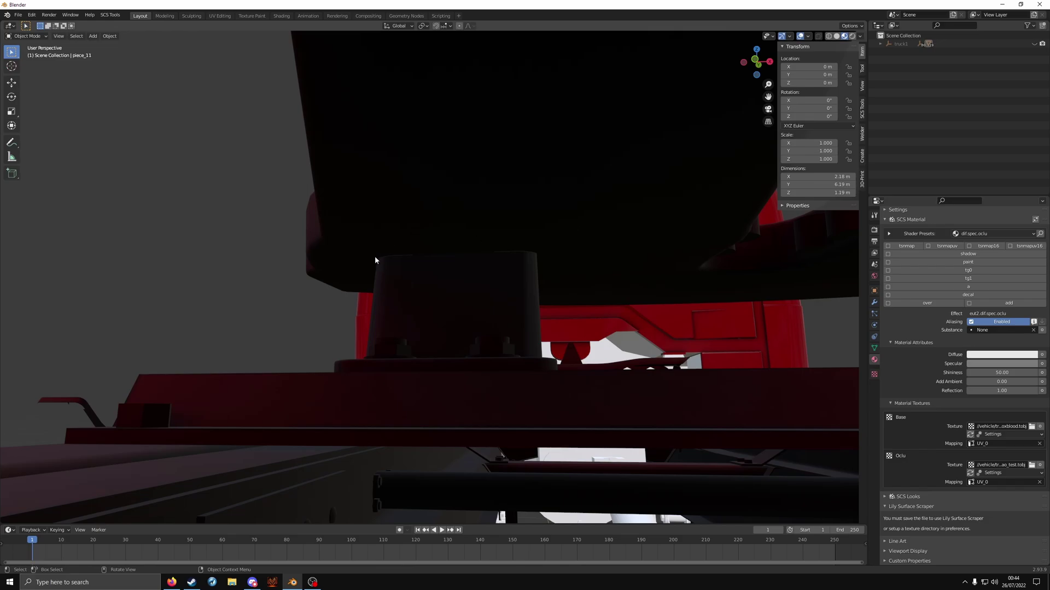
middle_drag(376, 258, 427, 319)
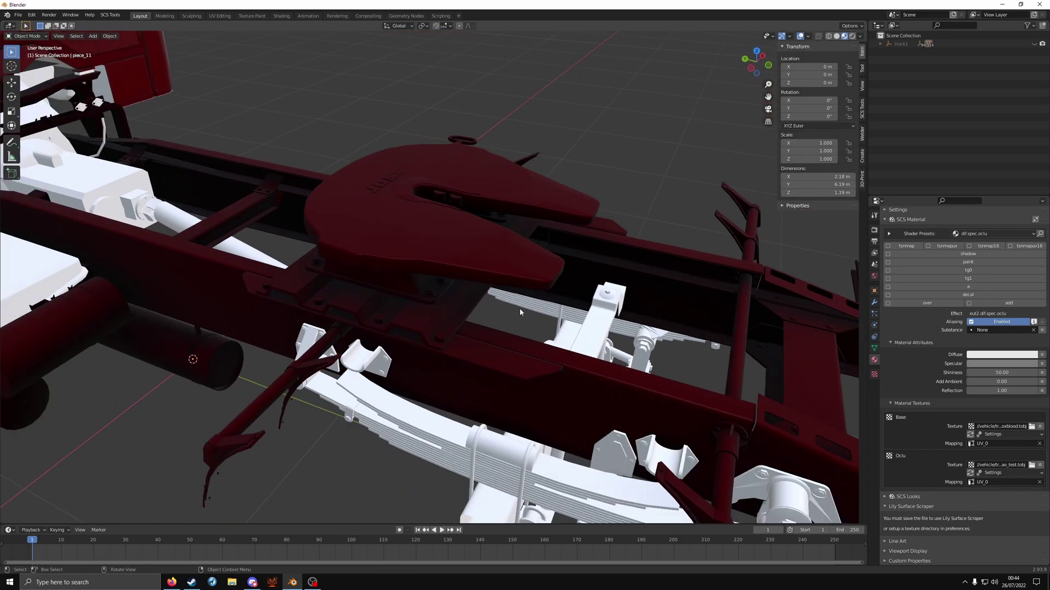
scroll(520, 311, down, 5)
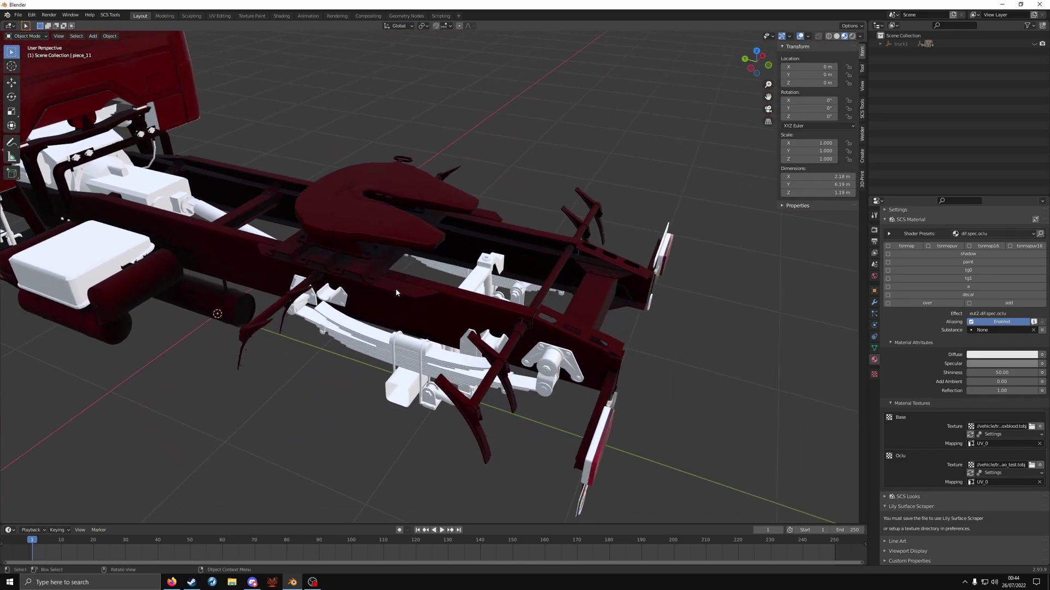
middle_drag(388, 319, 390, 372)
Step: Select piece_10, split the view, and make the left area an empty UV Editor without ao_test
click(399, 357)
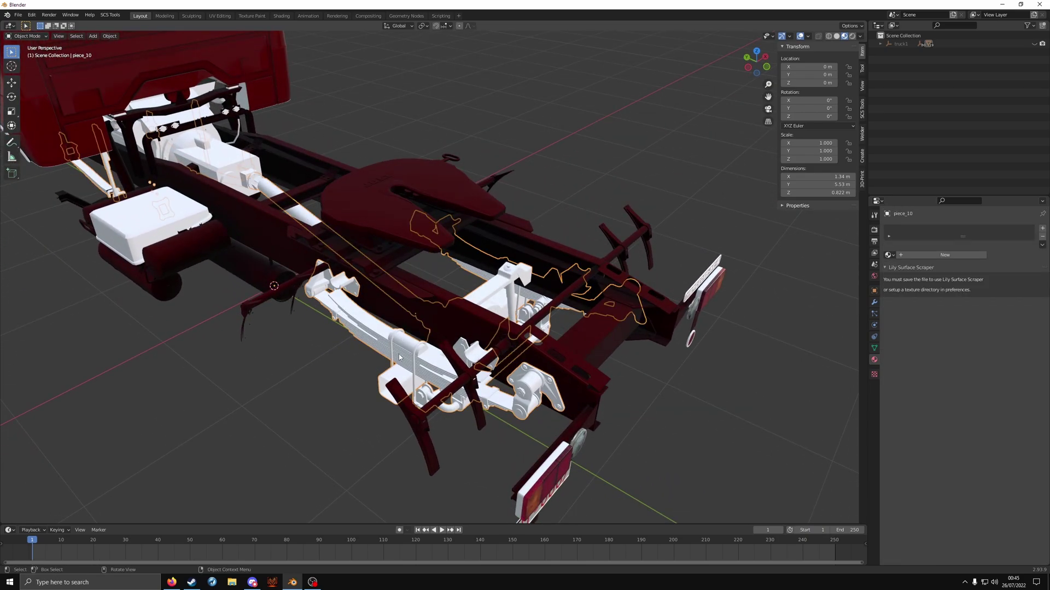
key(Tab)
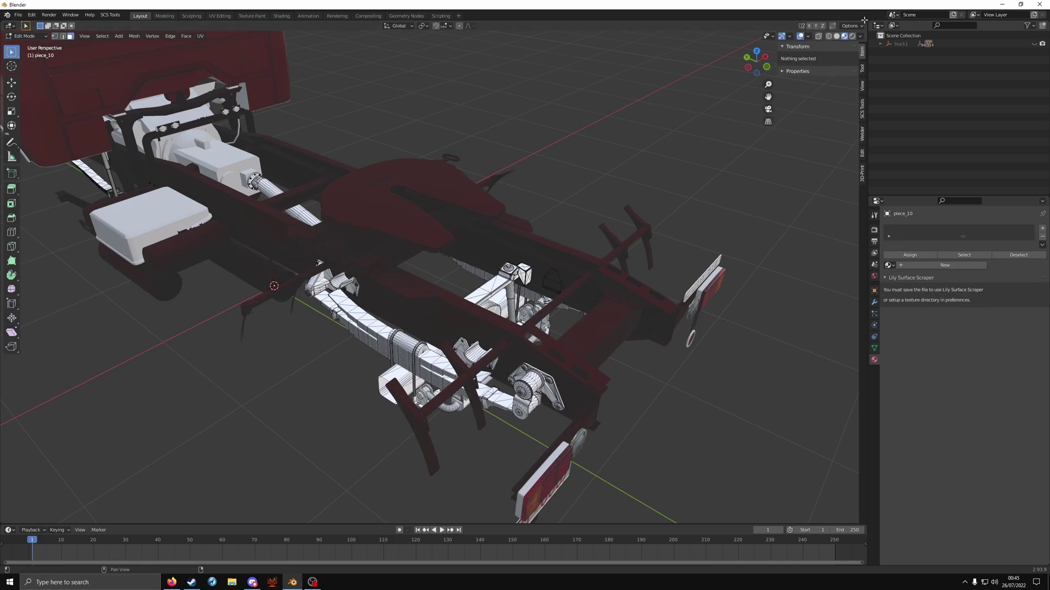
drag(862, 22, 440, 86)
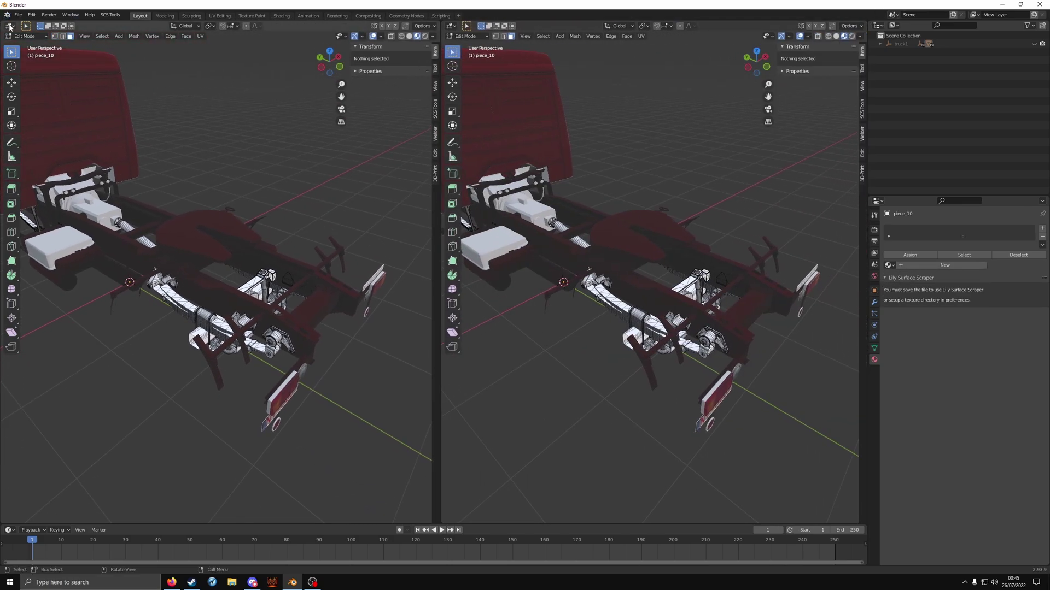
click(10, 26)
click(25, 67)
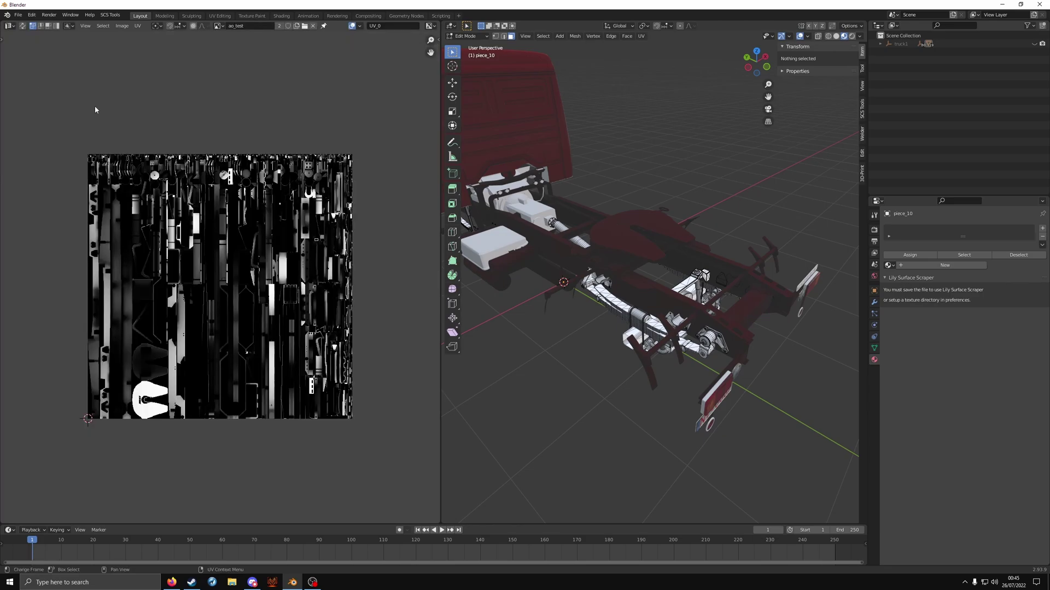
click(313, 26)
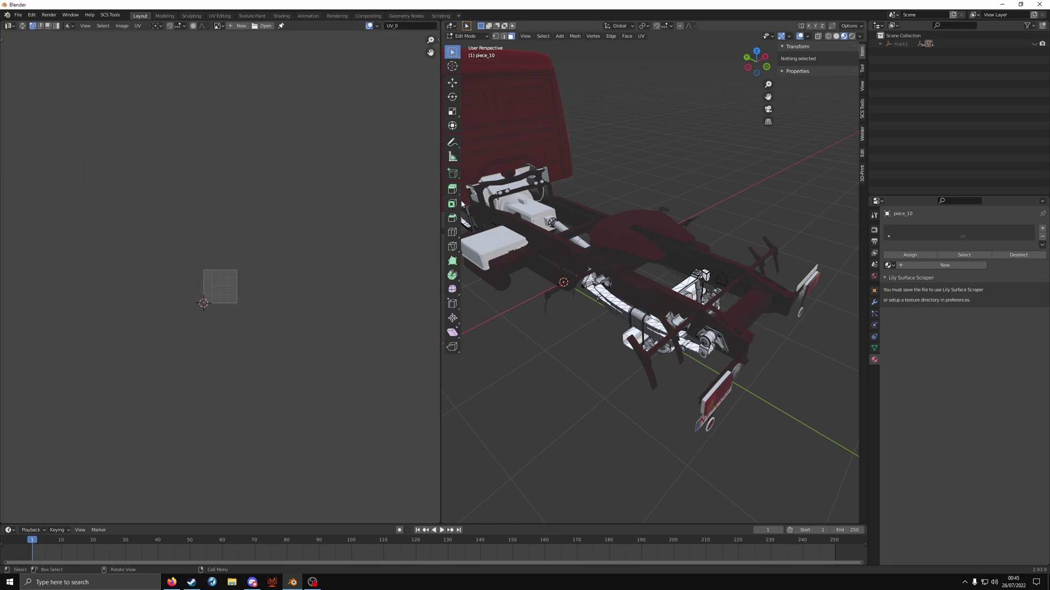
key(Tab)
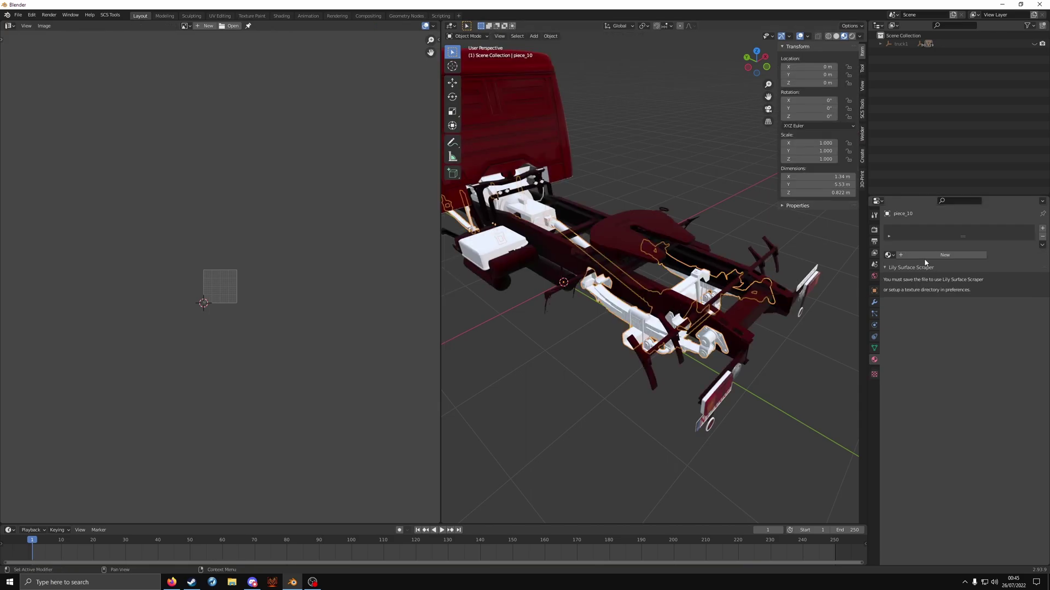
Step: Add a new material named suspension using the dif.spec.oclu shader preset
click(924, 257)
text(suspension)
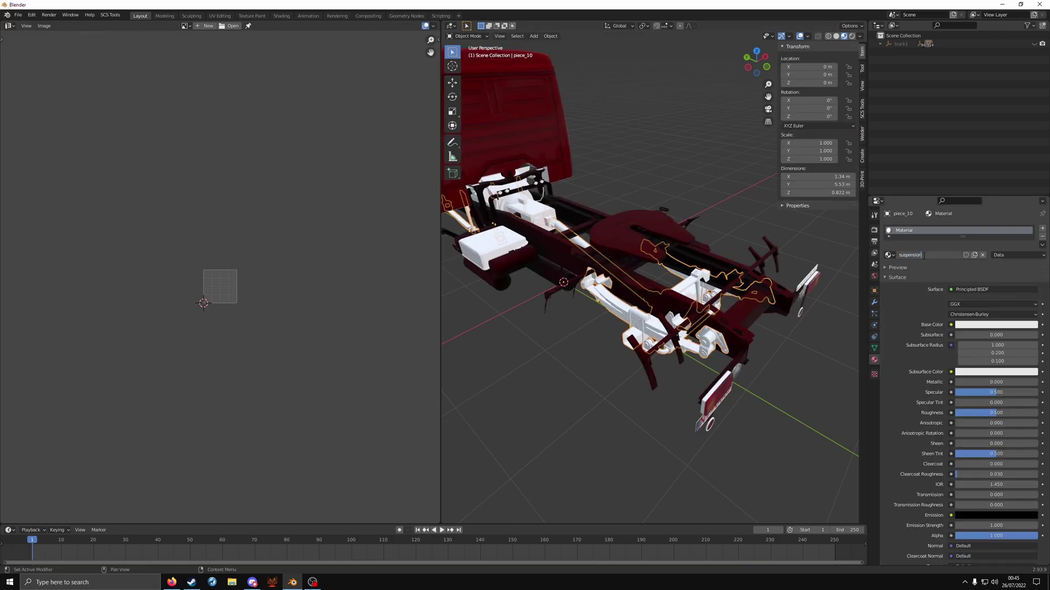
key(Return)
scroll(950, 464, down, 8)
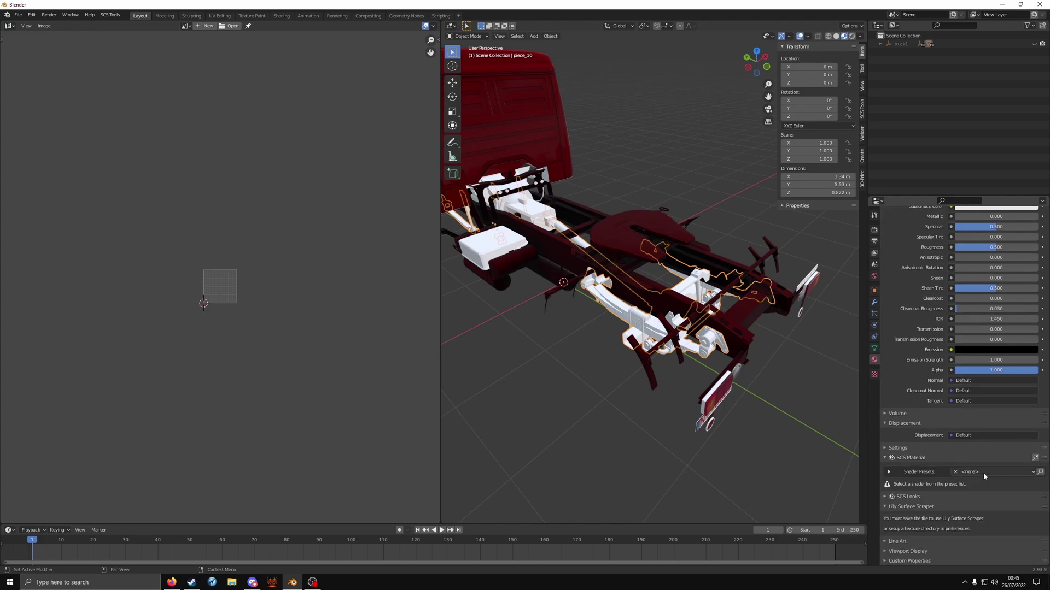
click(982, 472)
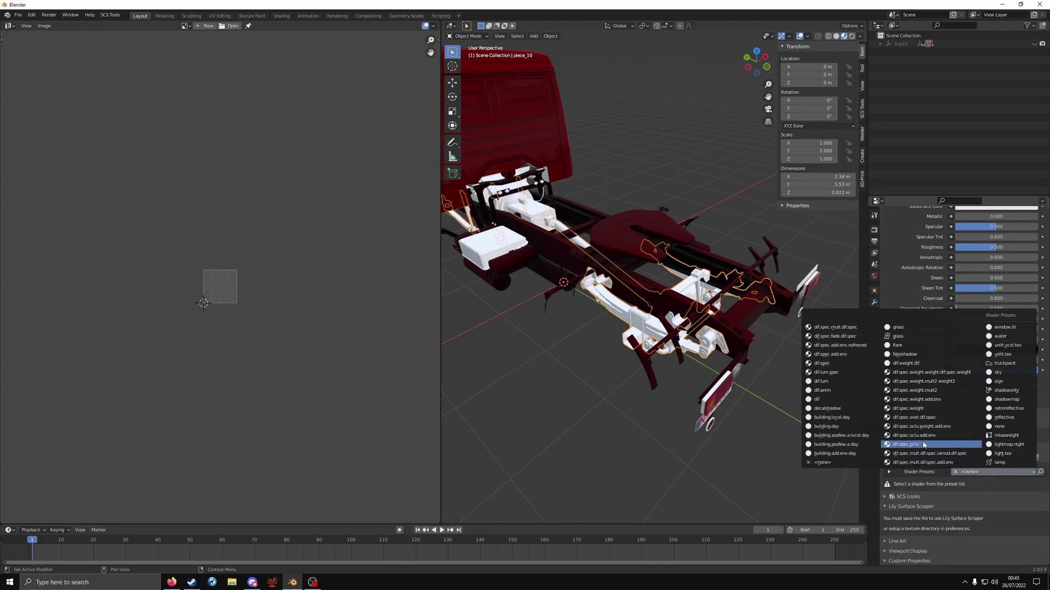
click(929, 445)
Step: Map both the Base and Oclu textures to UV_0
click(980, 450)
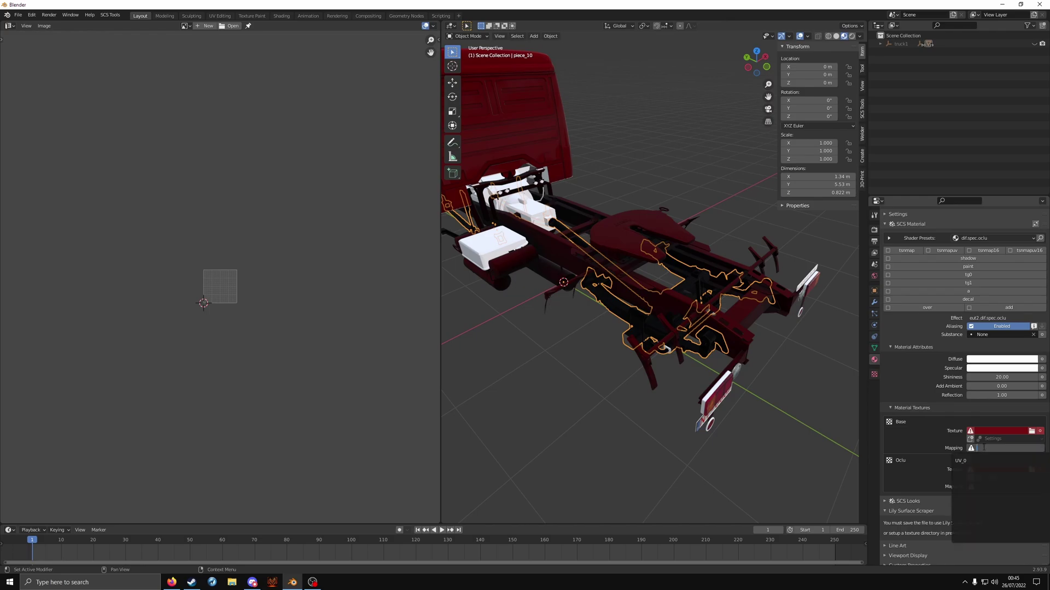
click(978, 461)
click(978, 486)
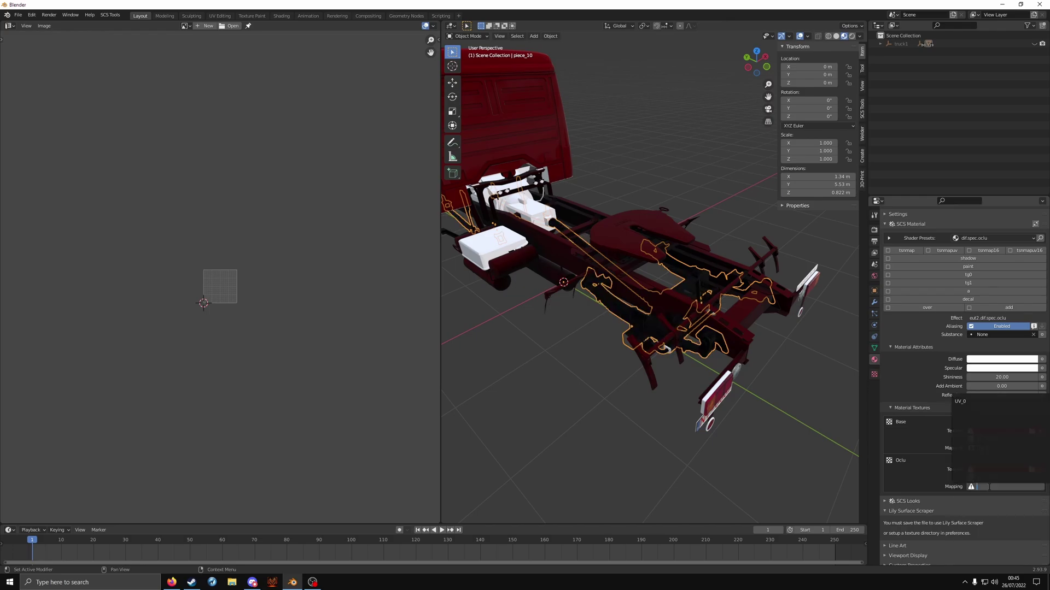
click(981, 405)
Step: Load oxblood.tobj from mersedes_1632/textures as the Base texture, then enter Edit Mode to show UVs
click(1031, 431)
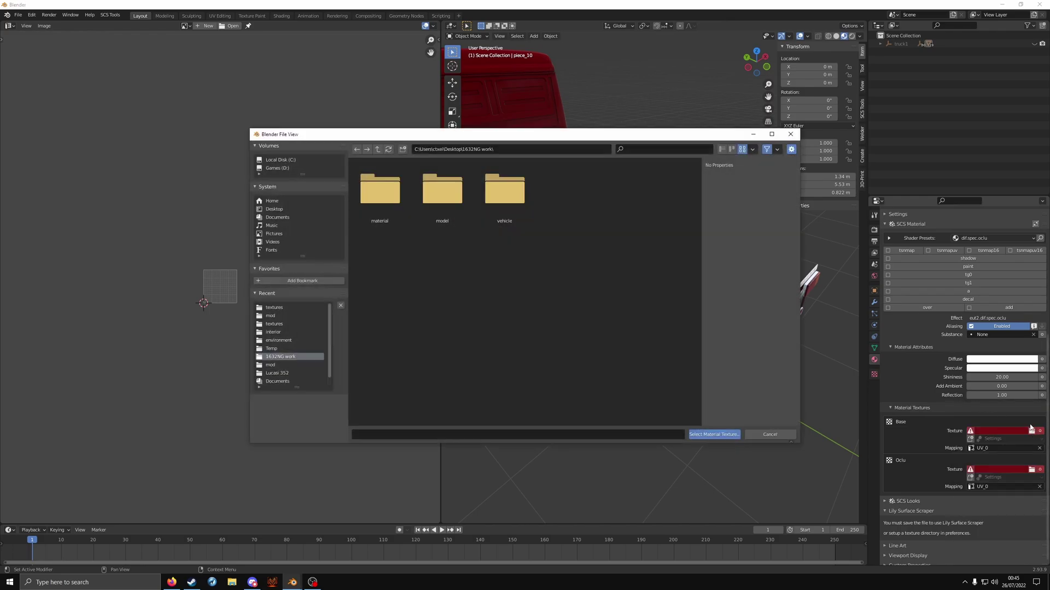
double_click(500, 194)
double_click(462, 201)
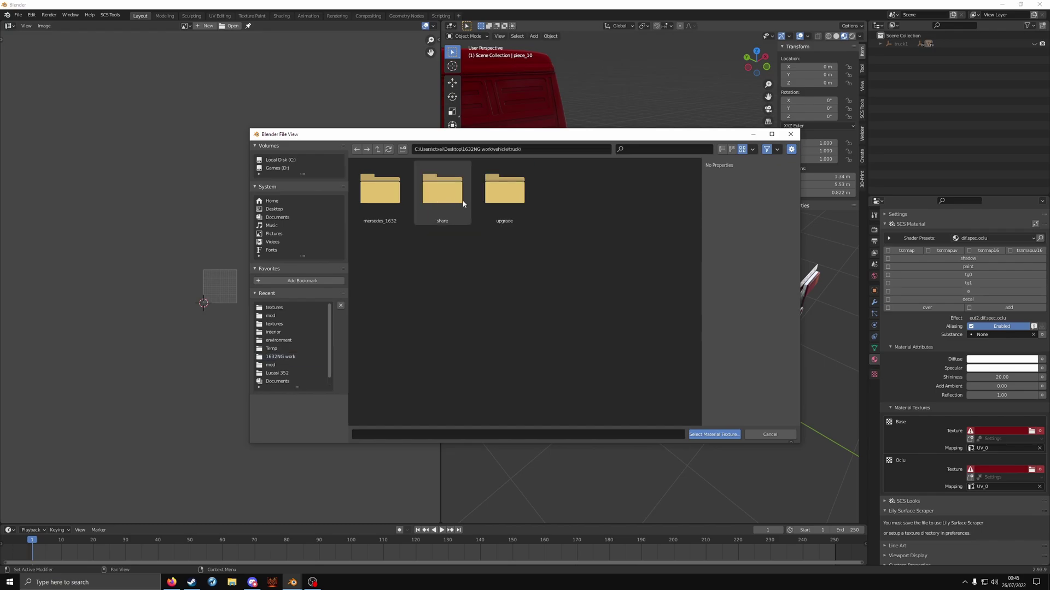
double_click(380, 191)
double_click(380, 192)
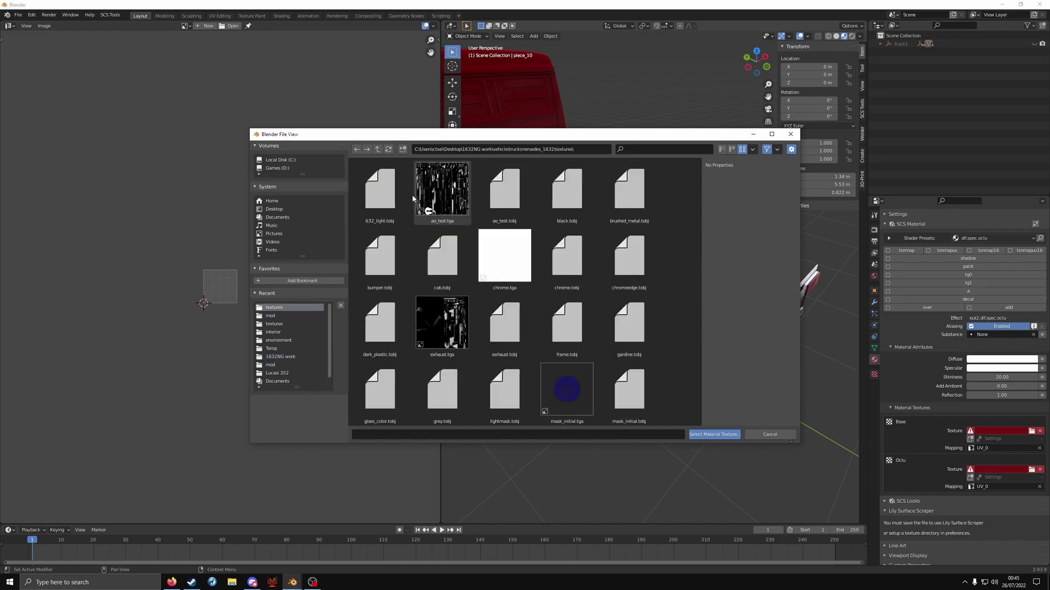
click(668, 146)
text(o)
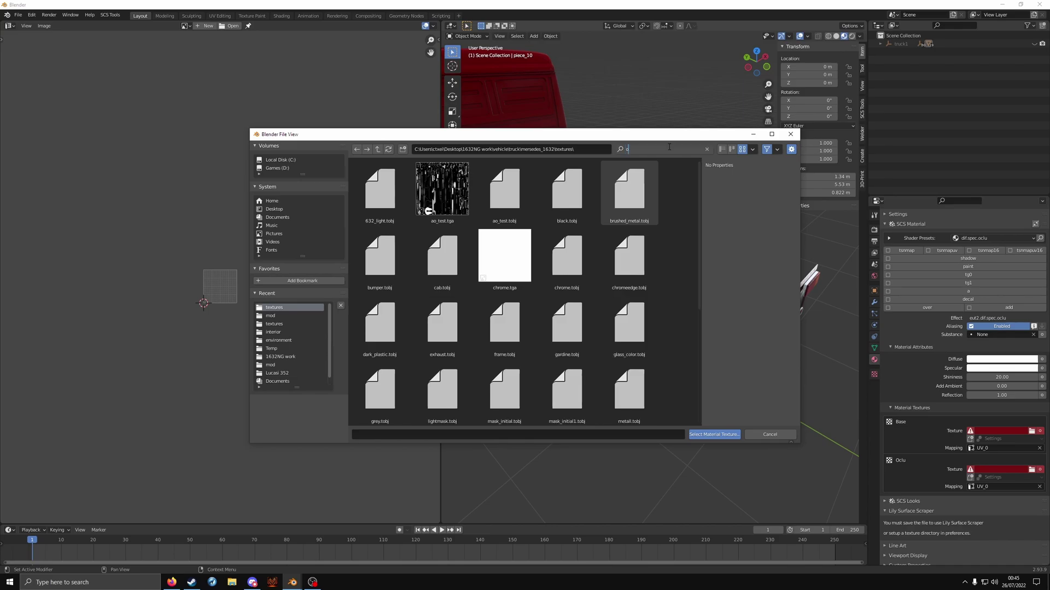
text(x)
double_click(385, 198)
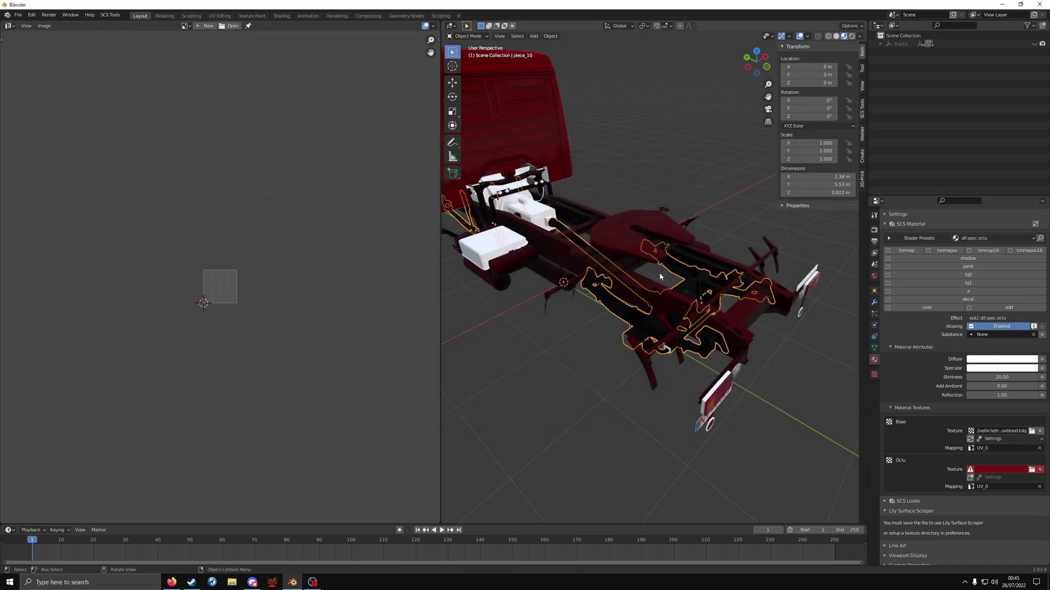
key(Tab)
Step: Create a new 2048 × 2048 blank image named suspension_ao in the UV Editor
scroll(215, 328, up, 10)
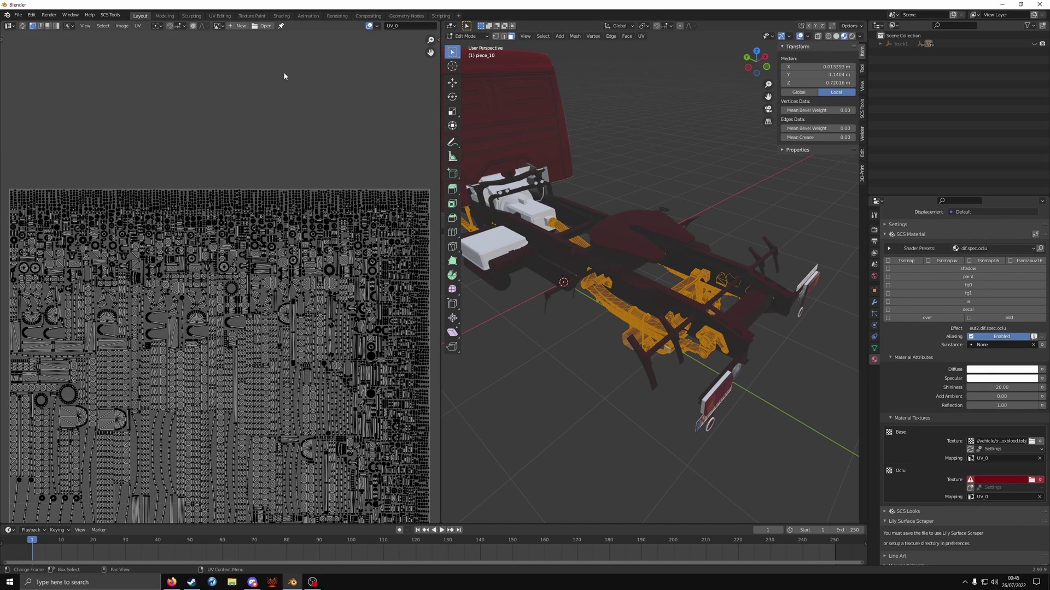
click(238, 25)
click(268, 39)
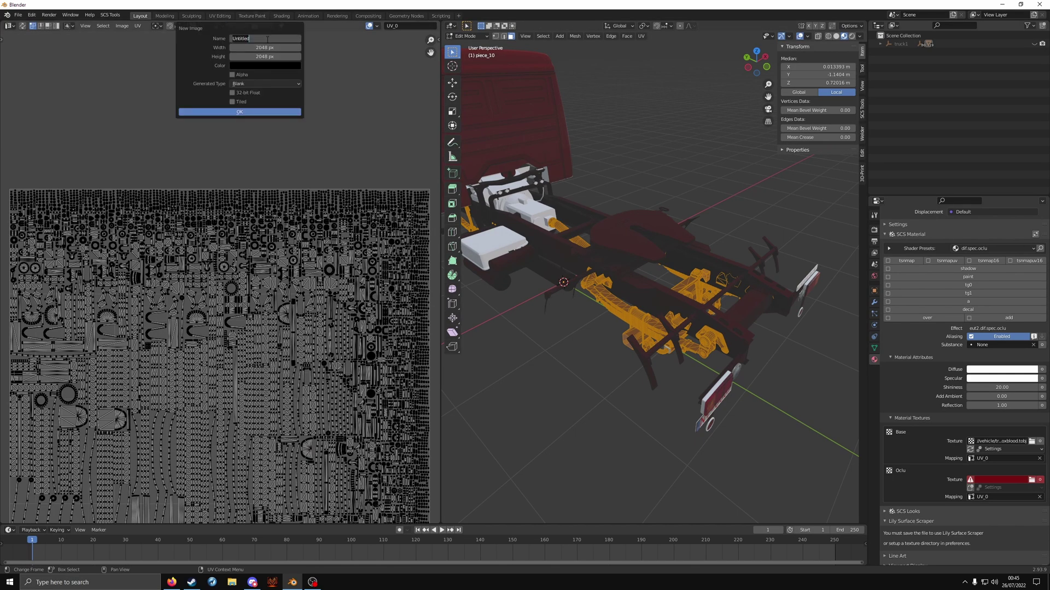
text(suspension_ao)
key(Return)
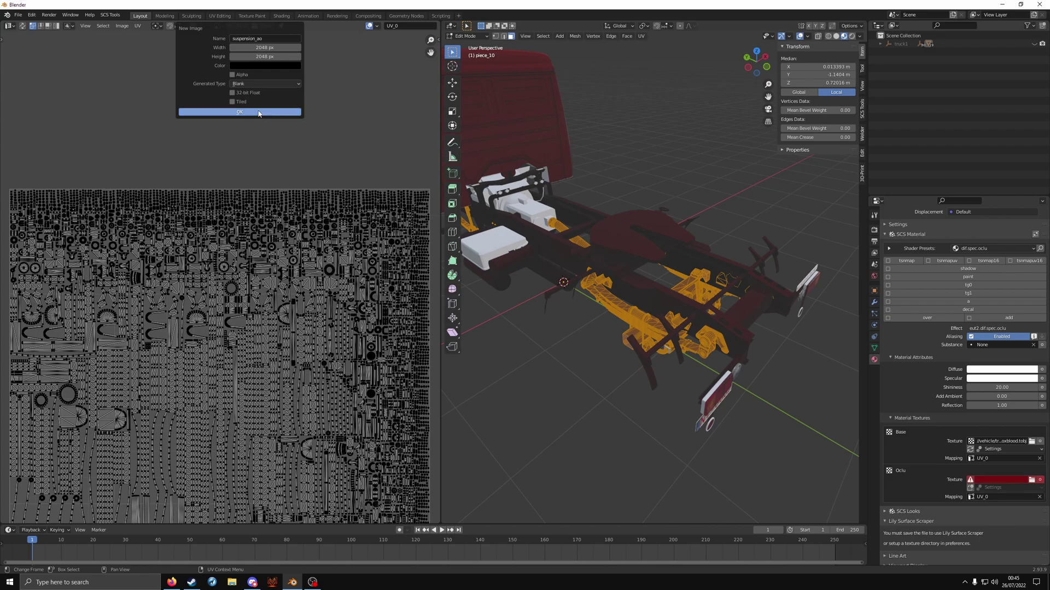
click(260, 112)
scroll(287, 285, down, 3)
scroll(287, 285, down, 5)
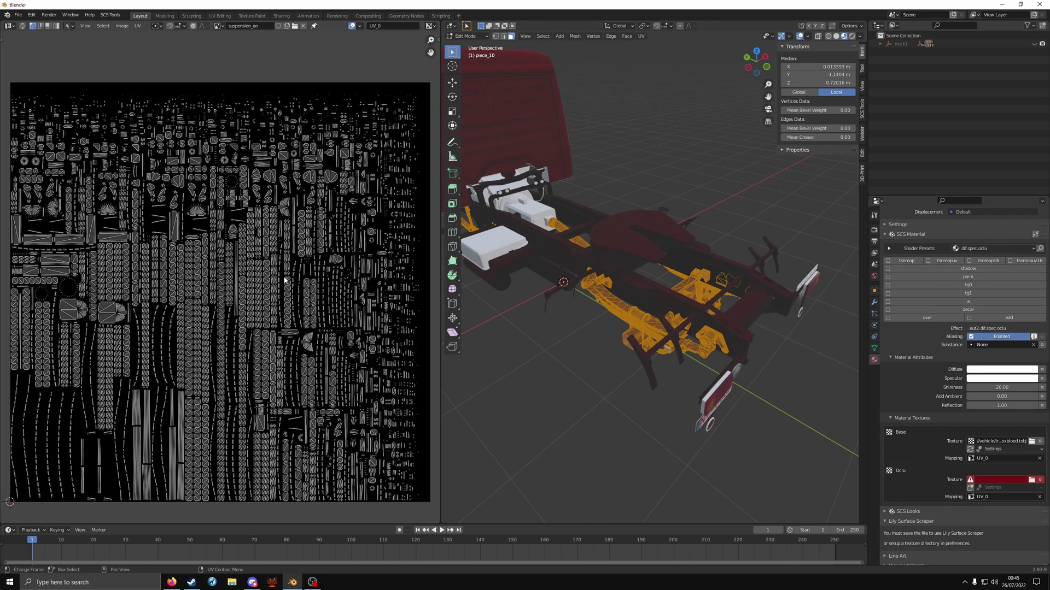
scroll(597, 345, up, 3)
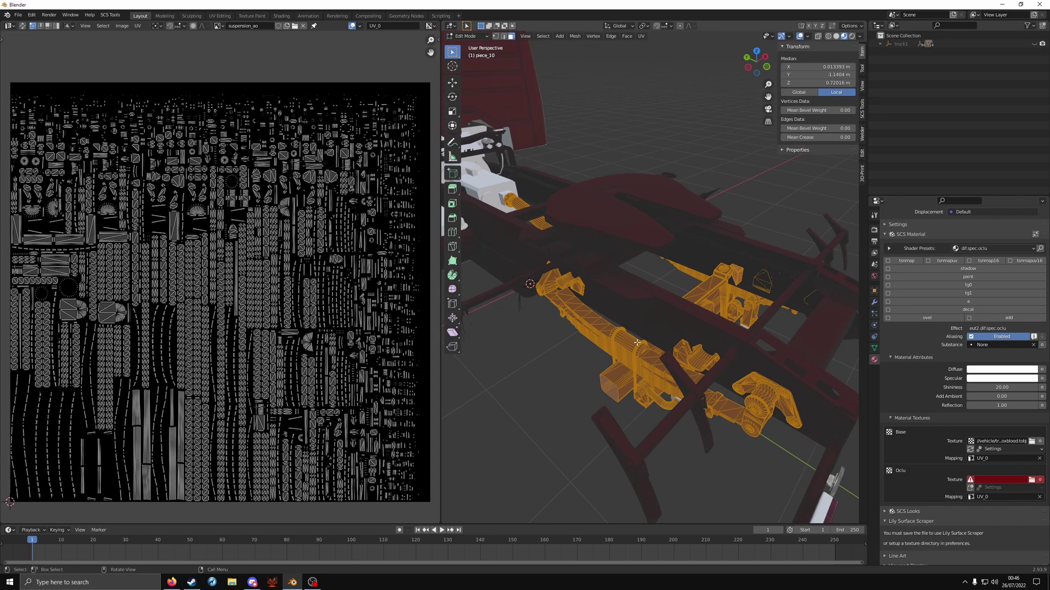
key(u)
click(637, 343)
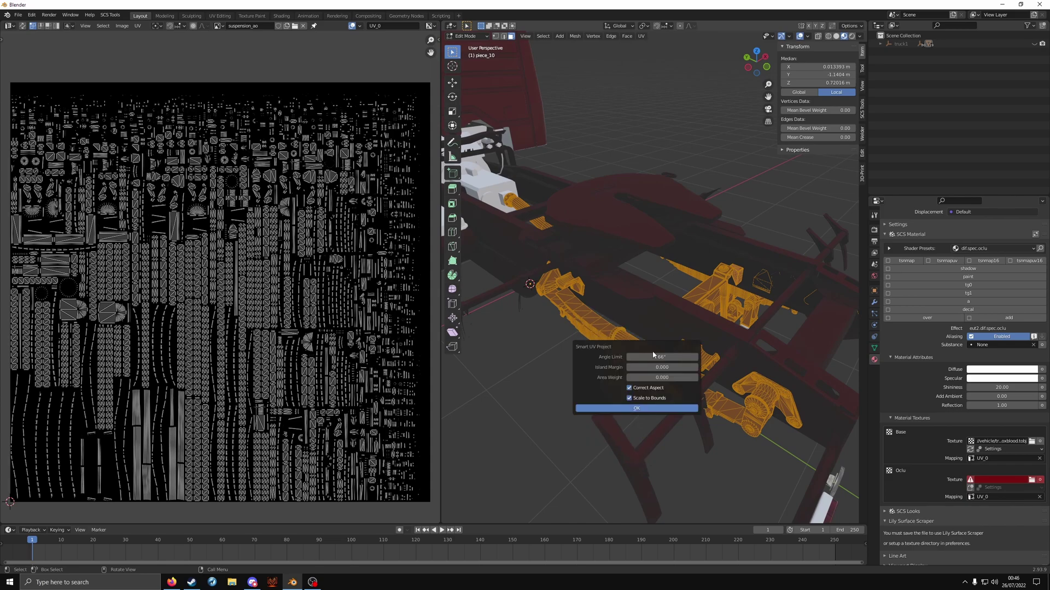
click(648, 409)
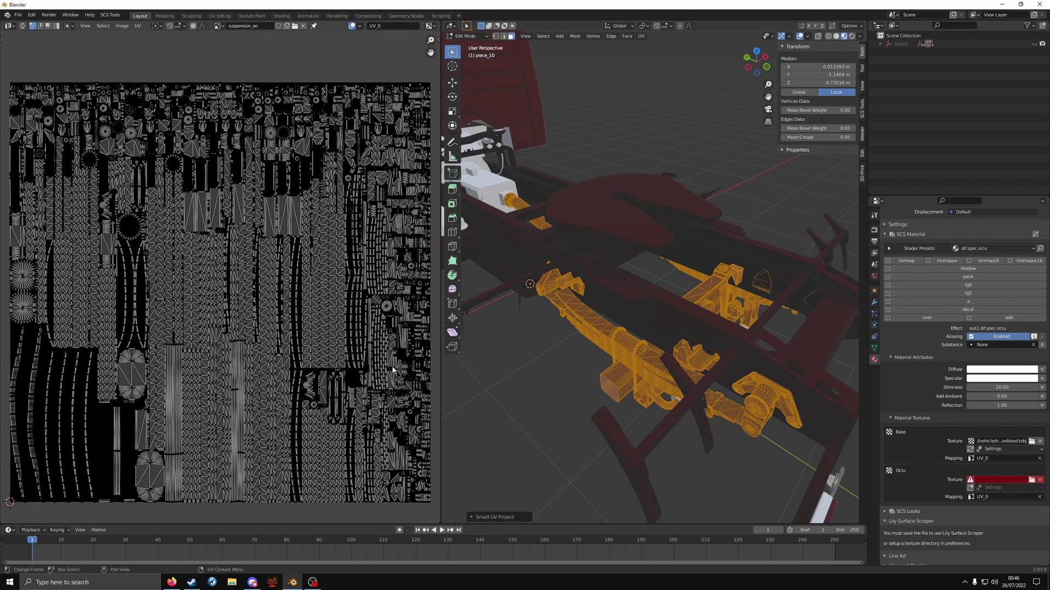
scroll(227, 350, up, 5)
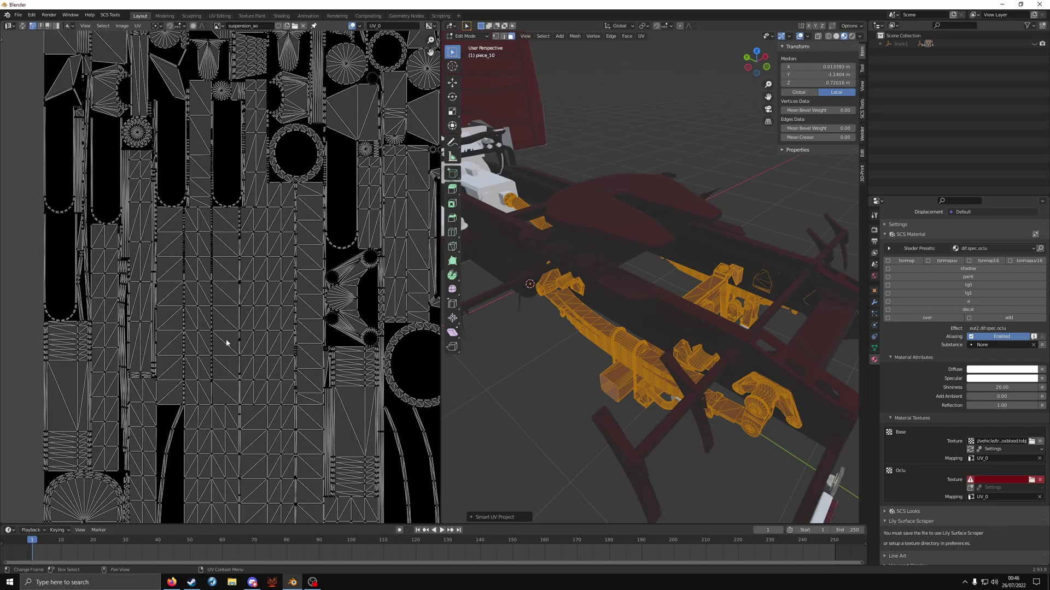
scroll(218, 354, up, 3)
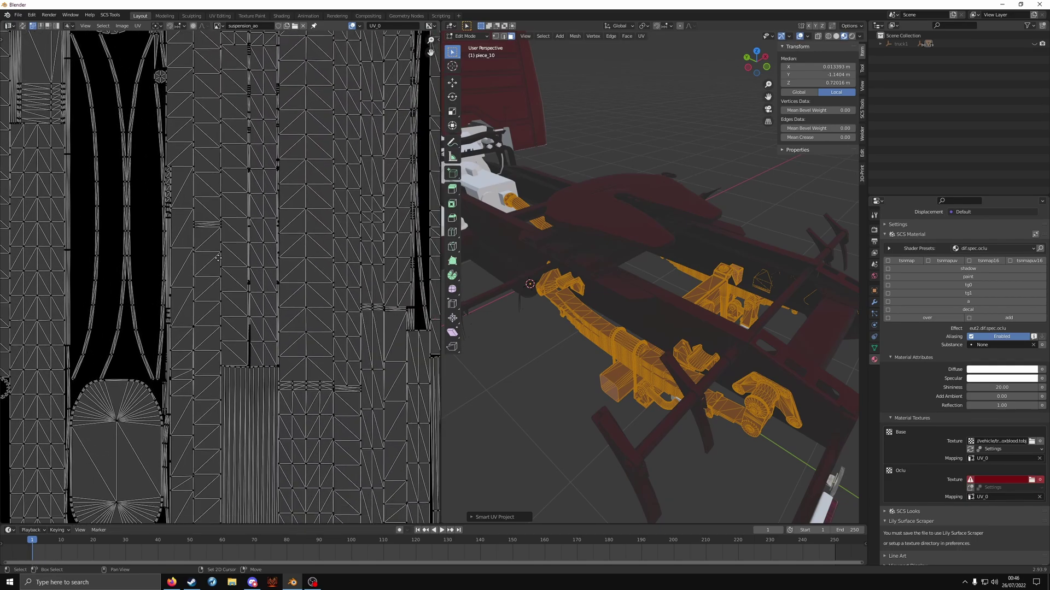
scroll(129, 202, up, 2)
key(Home)
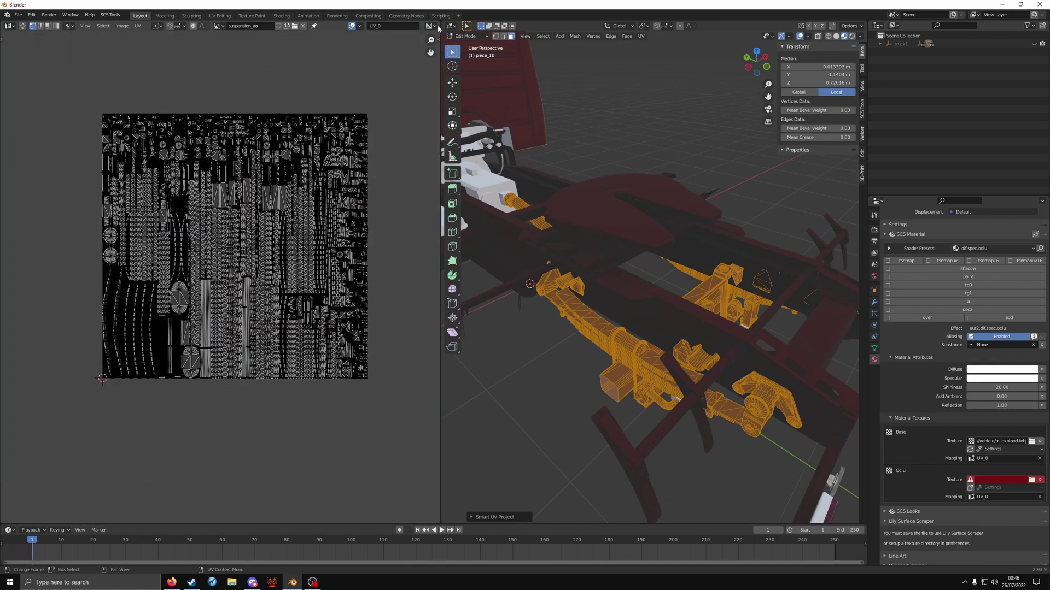
Step: Rearrange the areas so the lower-right UV Editor shows the suspension_ao image
drag(442, 22, 219, 24)
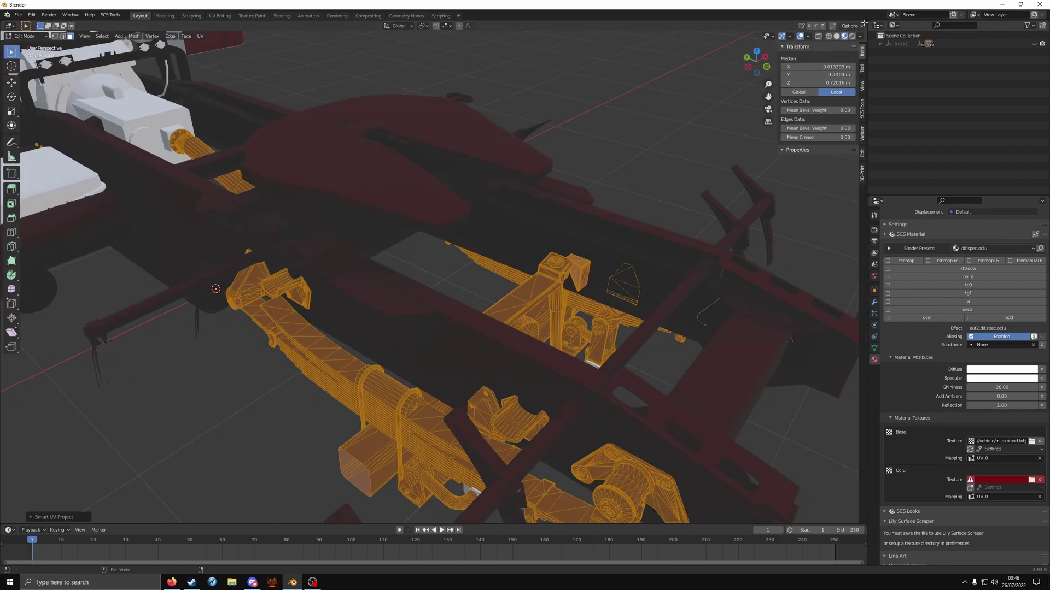
drag(867, 22, 454, 310)
click(454, 311)
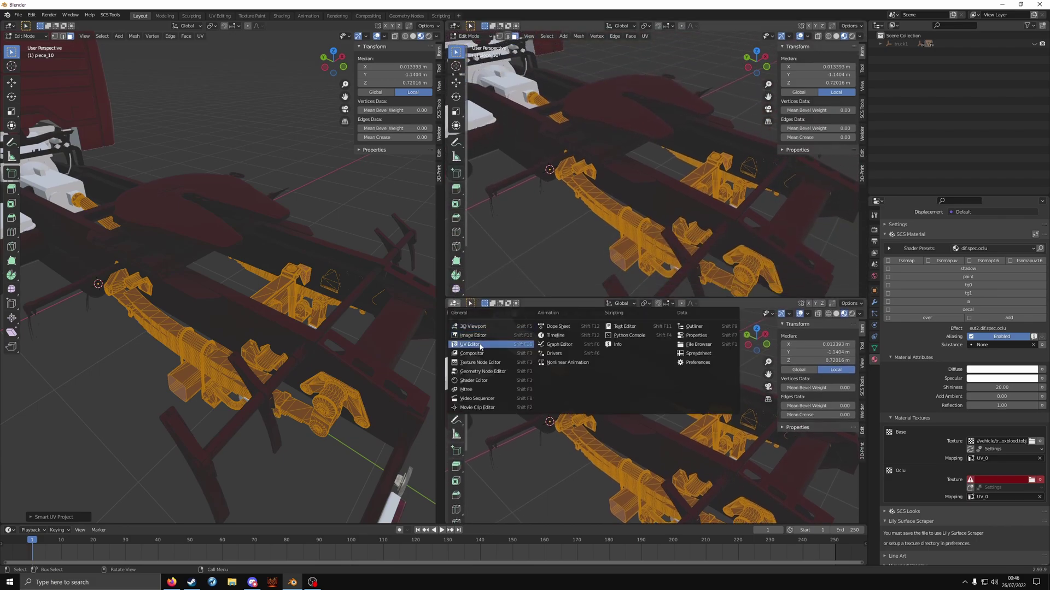
click(481, 345)
click(664, 303)
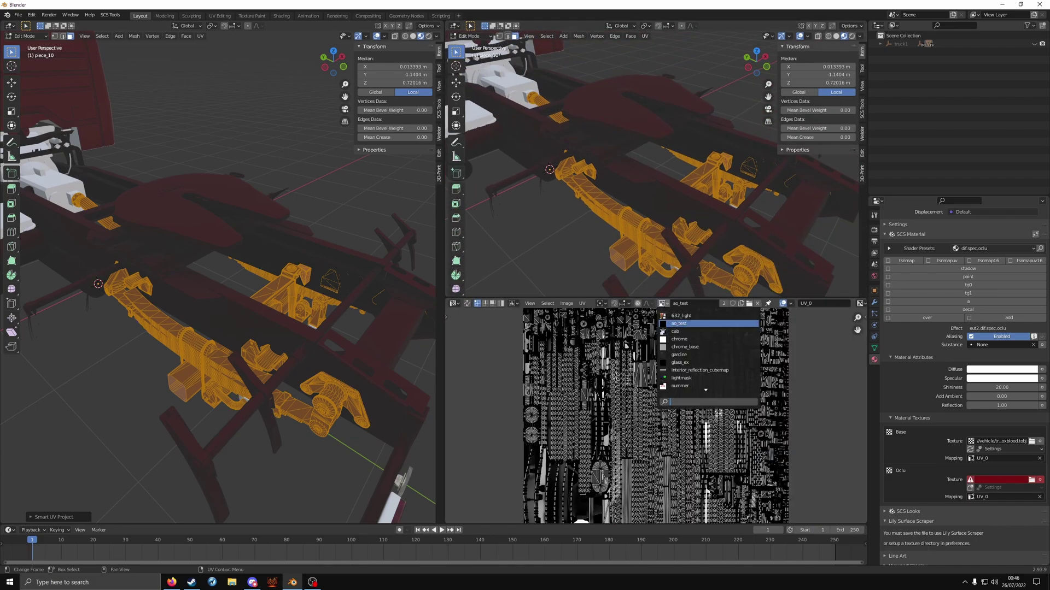
text(sus)
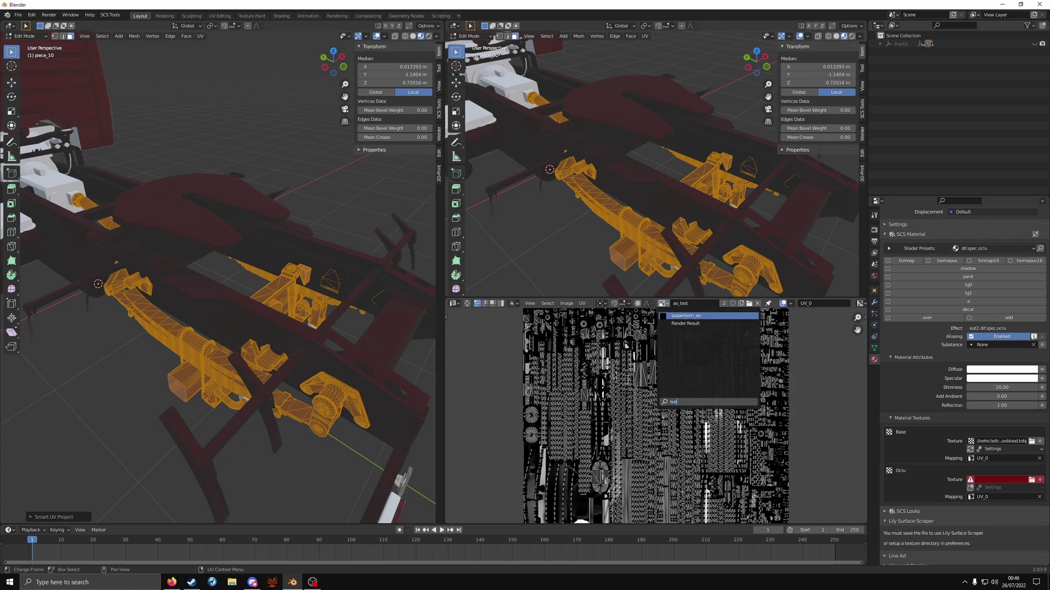
click(693, 316)
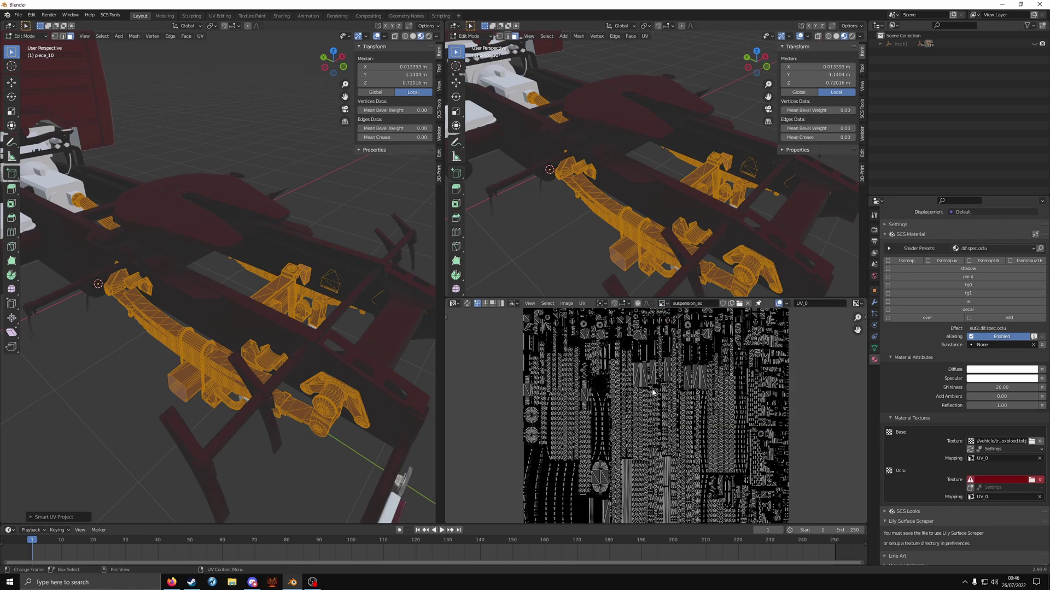
Step: In a Shader Editor, add an Image Texture node loading suspension_ao with Non-Color colour space
click(454, 26)
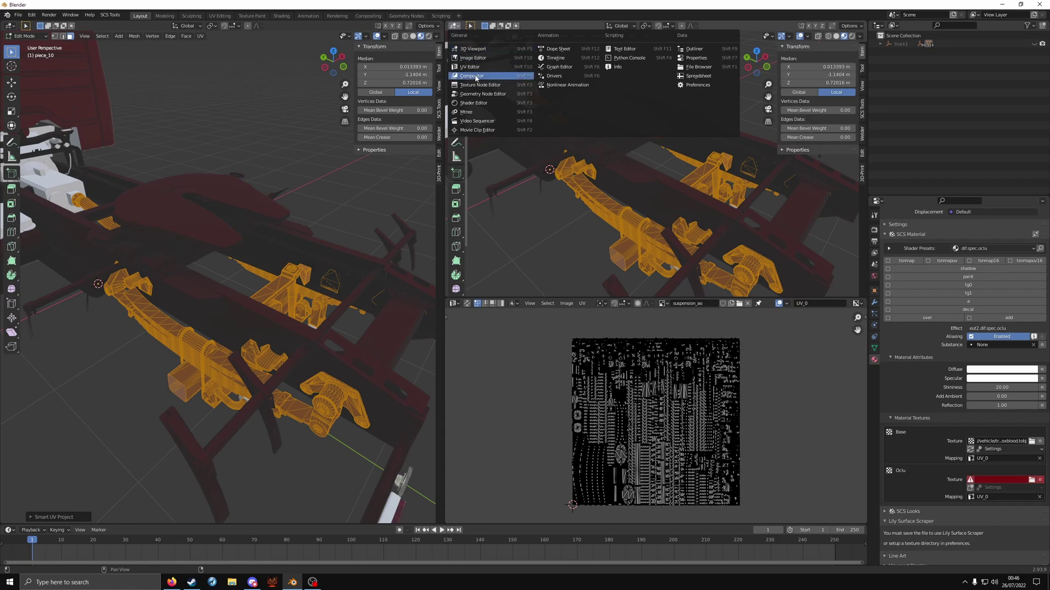
click(474, 103)
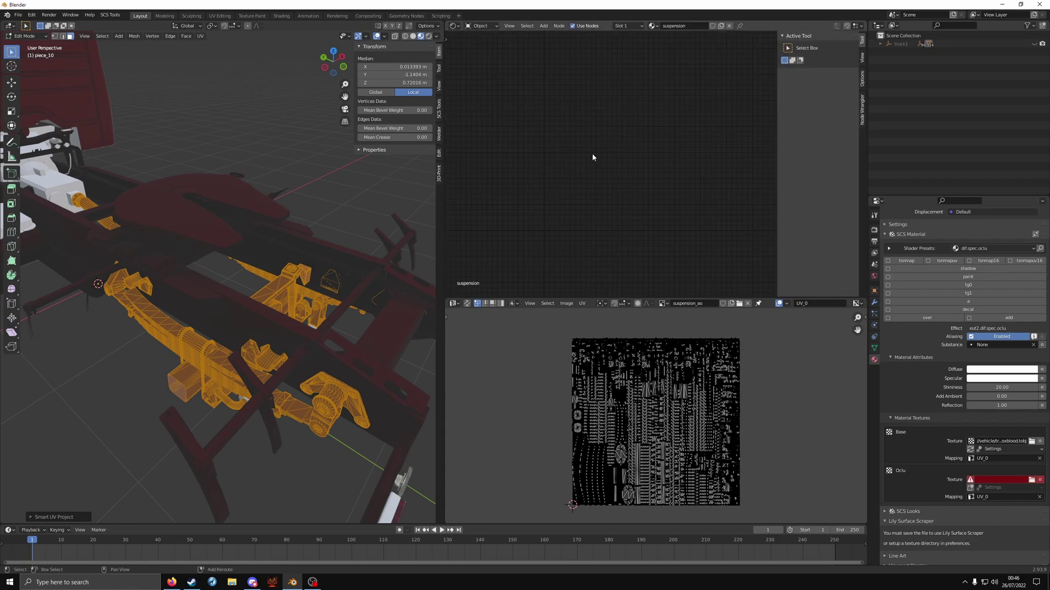
key(shift+a)
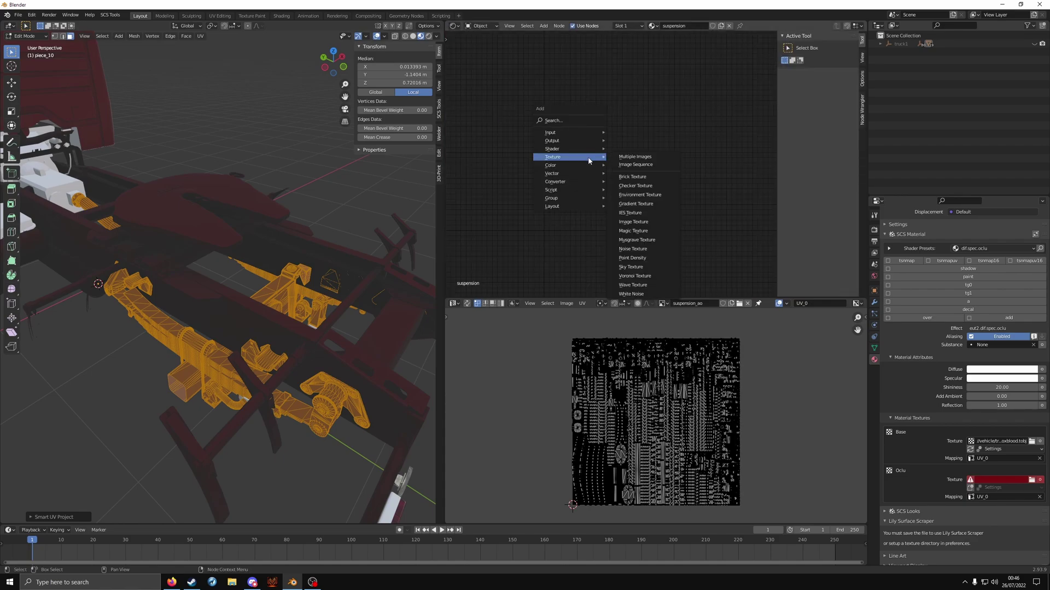
click(652, 222)
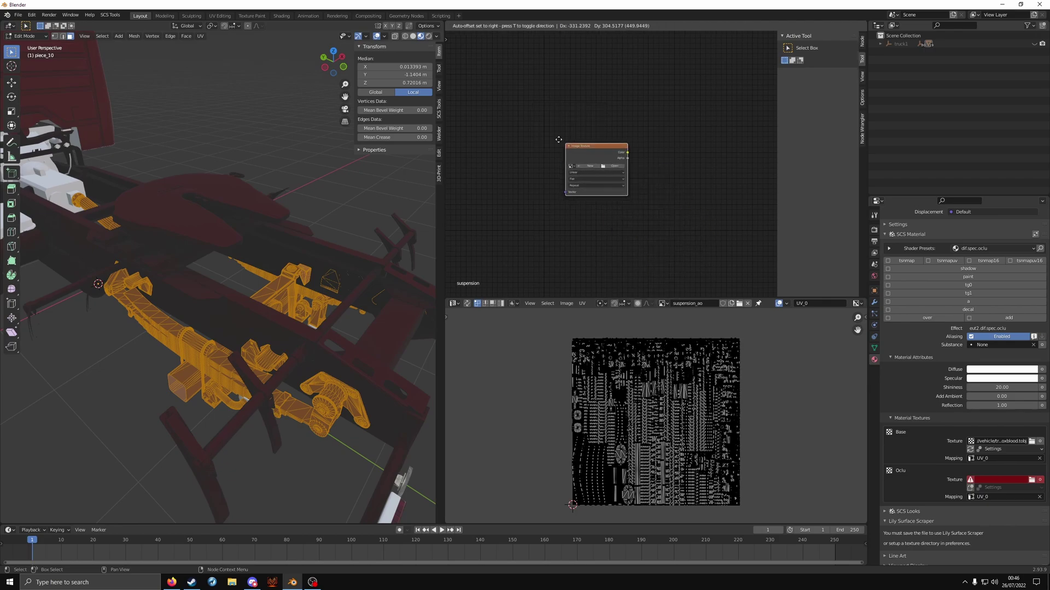
click(565, 190)
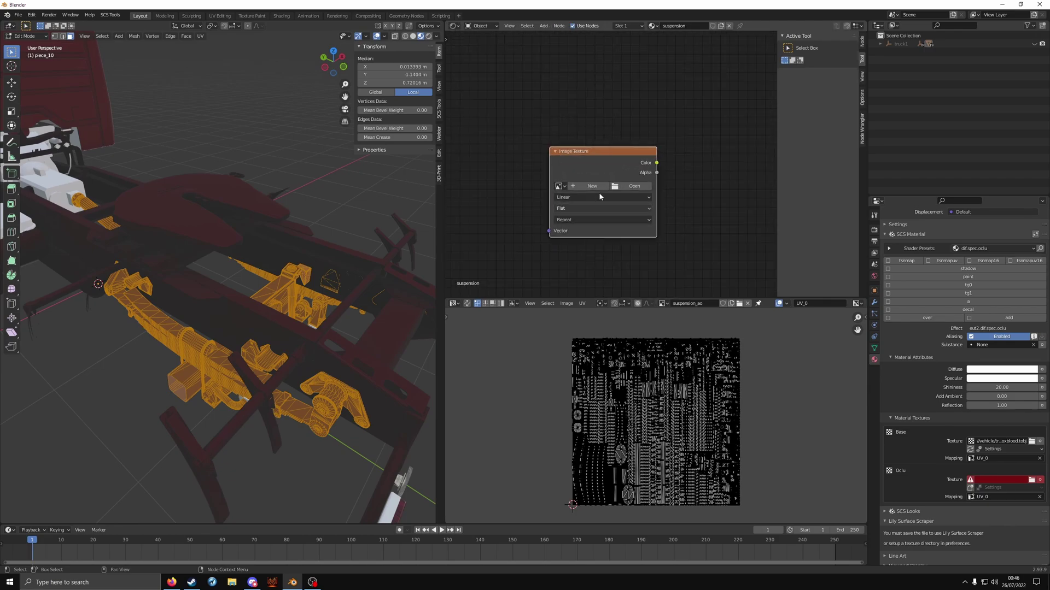
click(563, 186)
text(sus)
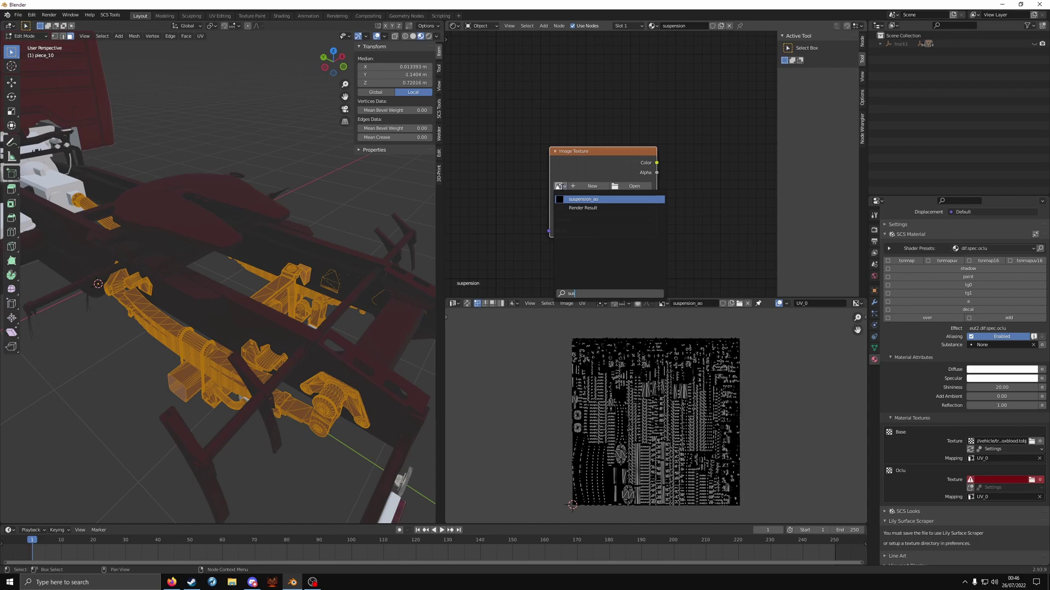
key(Return)
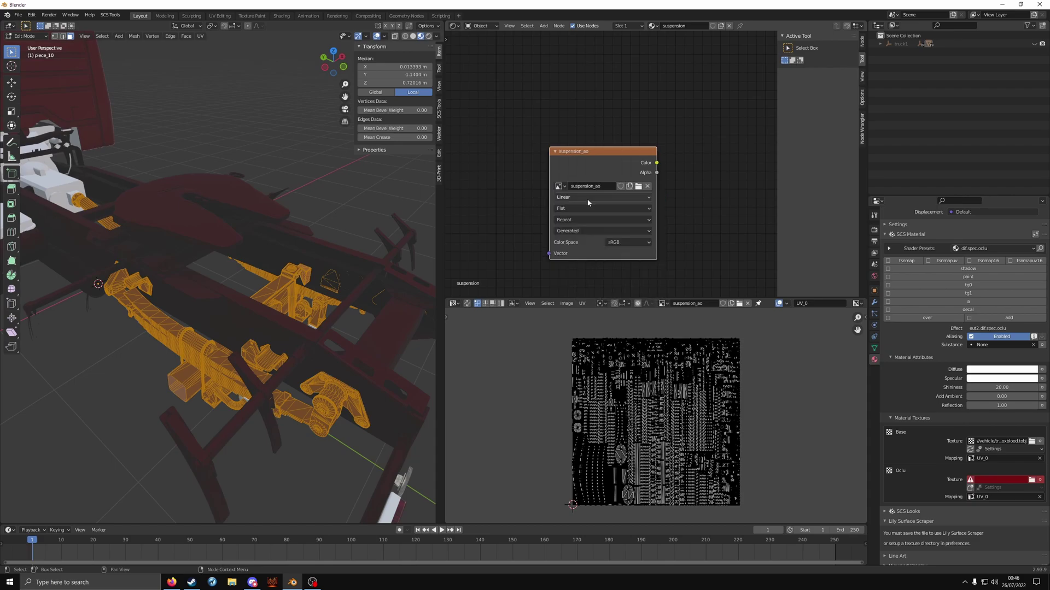
click(627, 247)
click(642, 280)
click(874, 229)
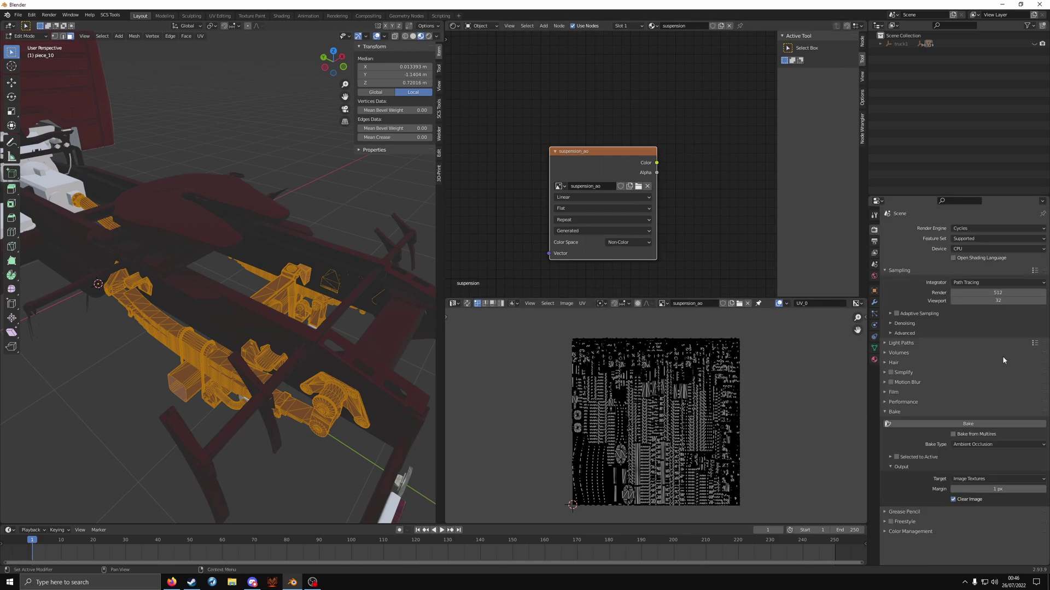
Step: Run the Ambient Occlusion bake for piece_10 into suspension_ao and let it finish
click(979, 425)
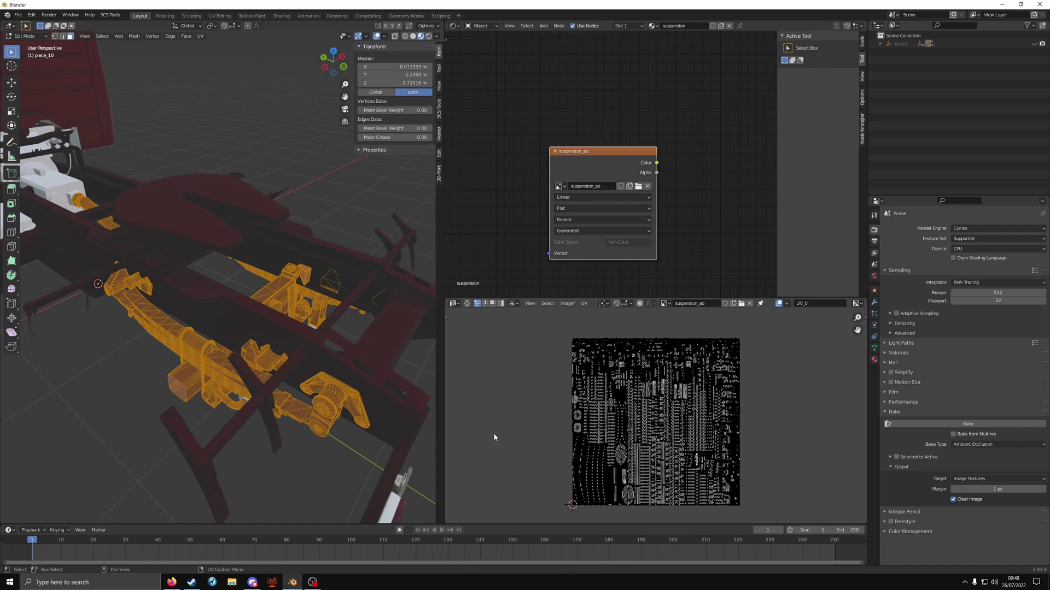
Step: Return to Object Mode and pan, then fit the baked suspension texture to inspect it
scroll(701, 375, up, 5)
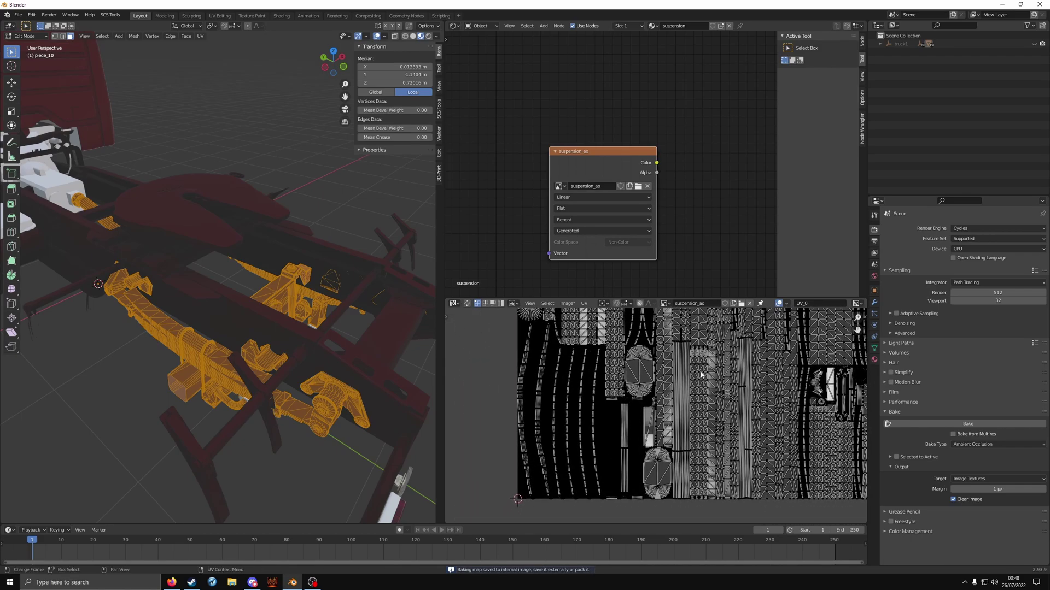
key(Tab)
scroll(555, 436, up, 3)
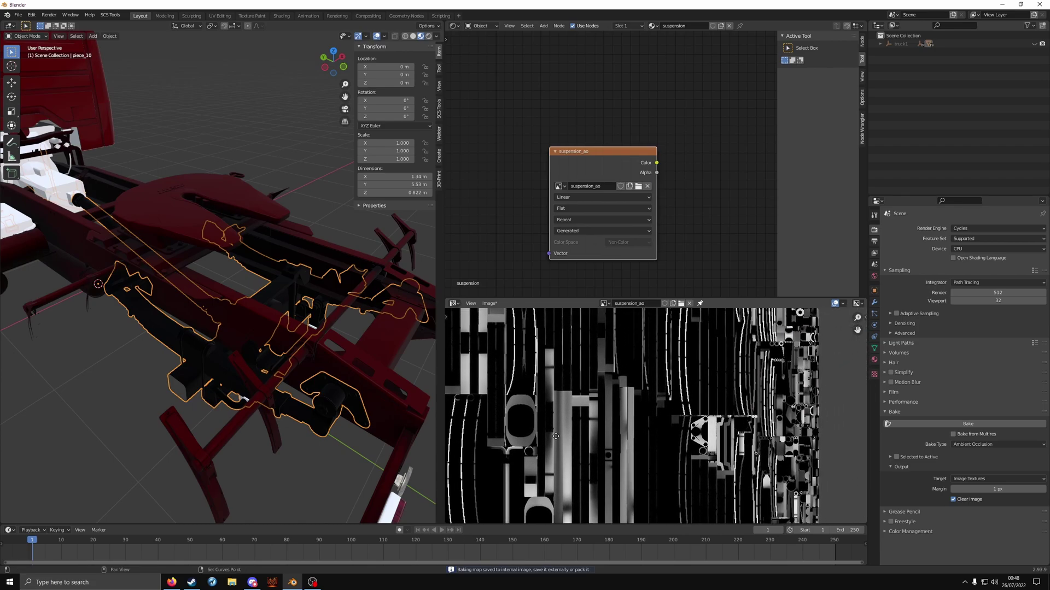
middle_drag(556, 436, 645, 341)
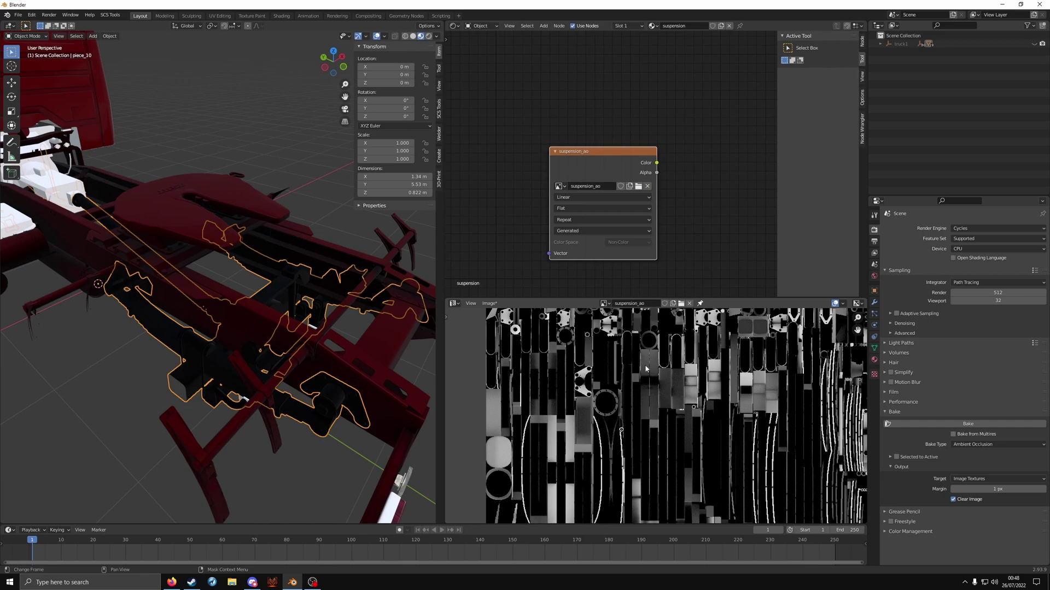
key(Home)
Step: Save the bake as the Targa file suspension_ao.tga in the truck's textures folder
click(489, 303)
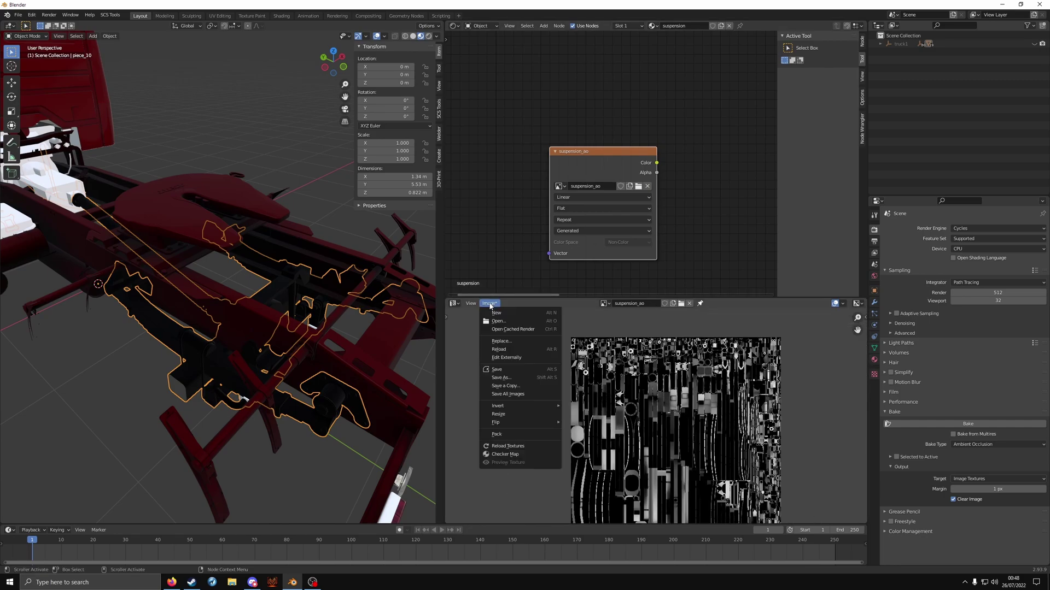
click(499, 377)
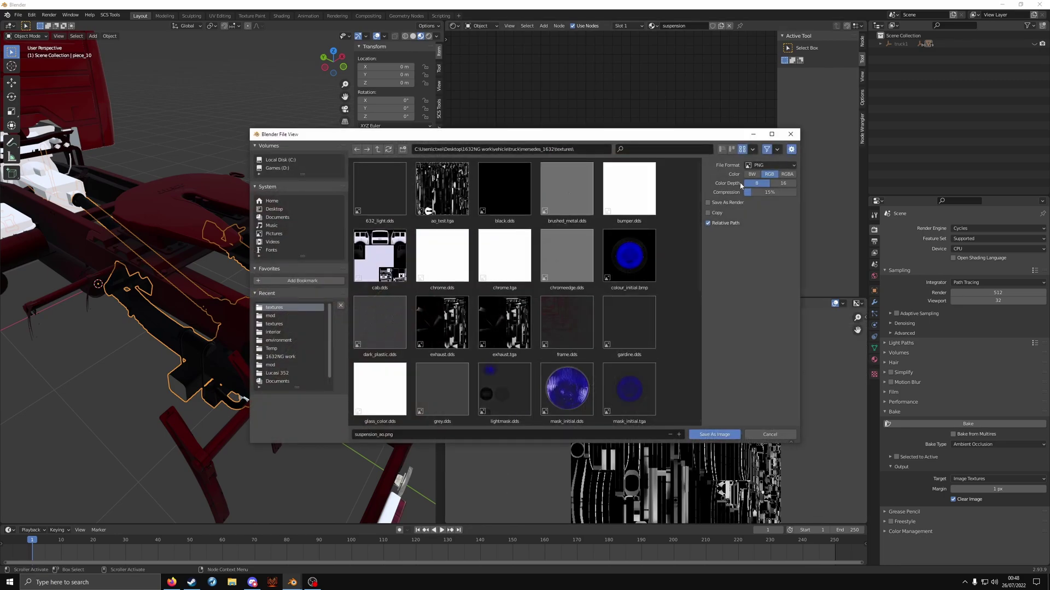
click(771, 165)
click(701, 240)
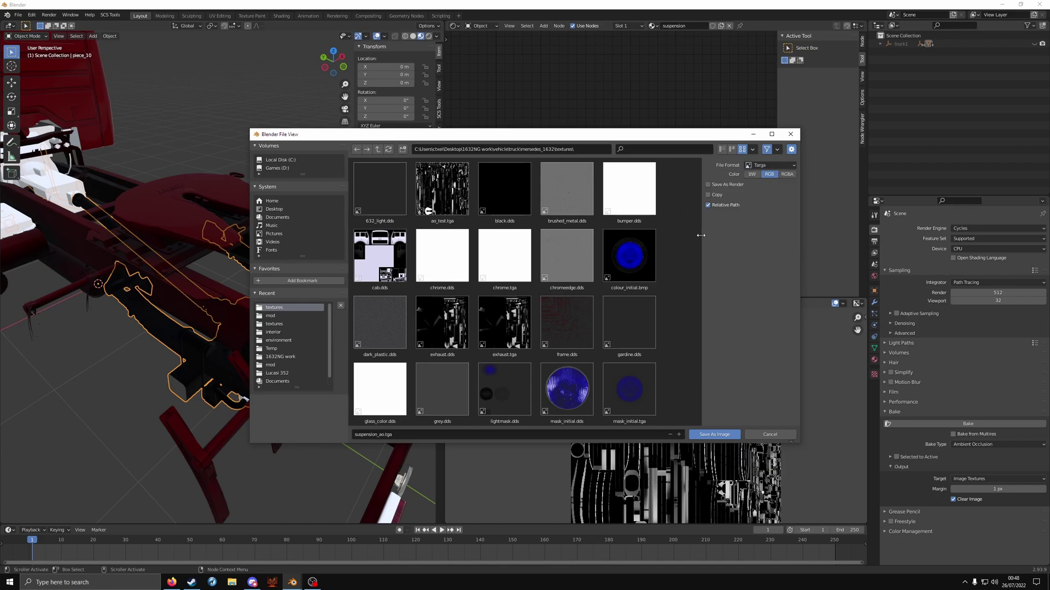
click(714, 435)
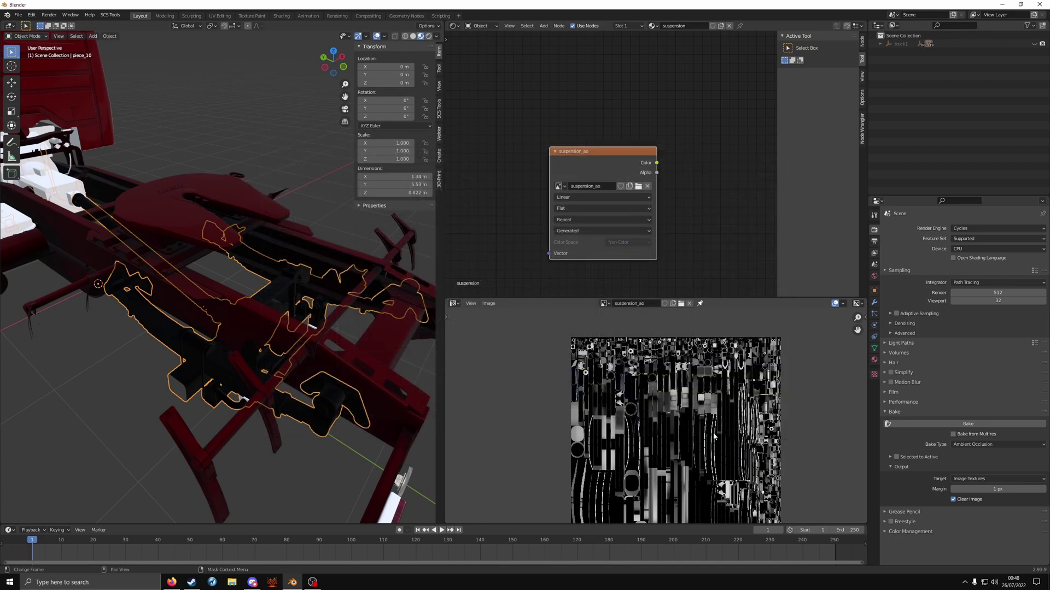
drag(447, 300, 424, 216)
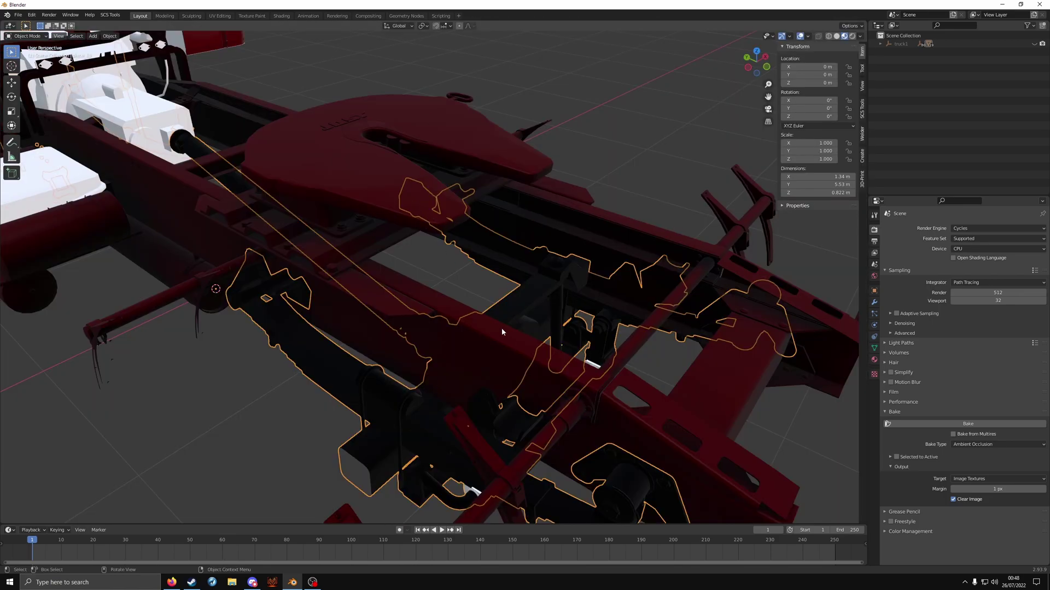
Step: Browse from piece_10's Oclu texture slot to the vehicle/truck/mersedes_1632/textures folder
click(874, 359)
scroll(900, 391, down, 8)
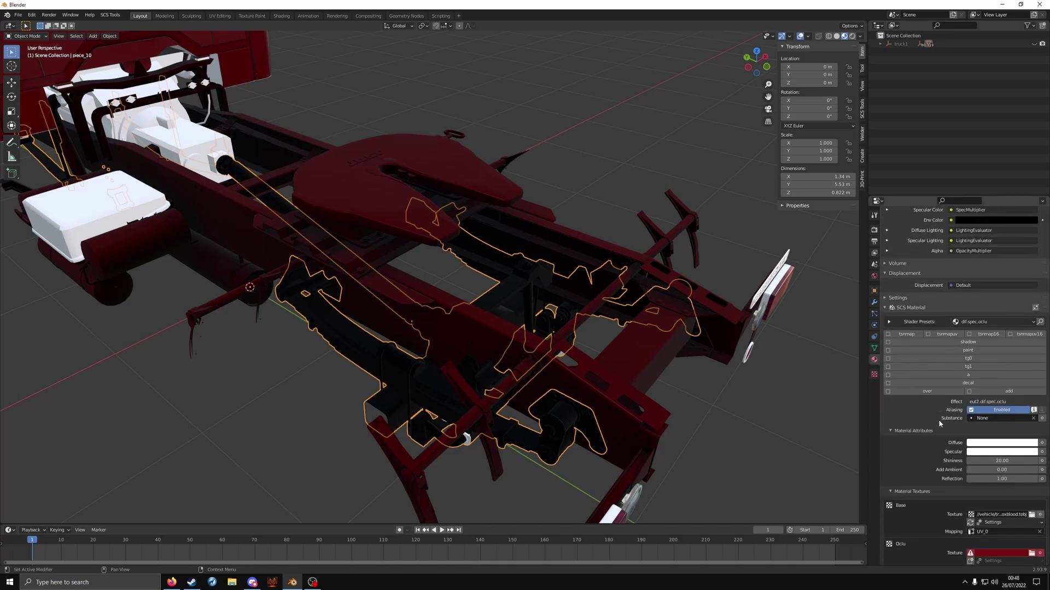
click(1031, 465)
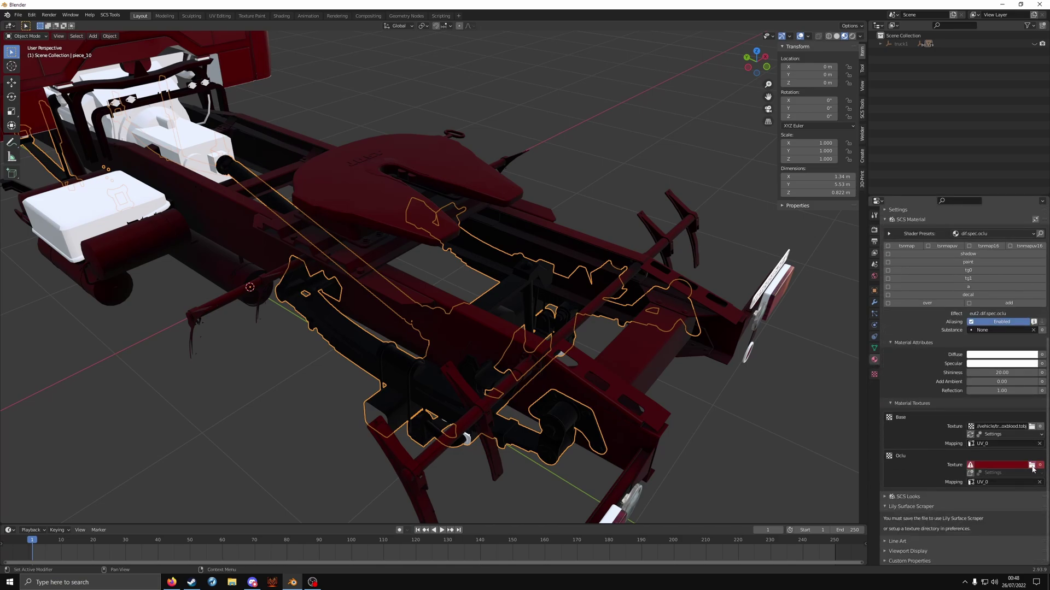
double_click(527, 216)
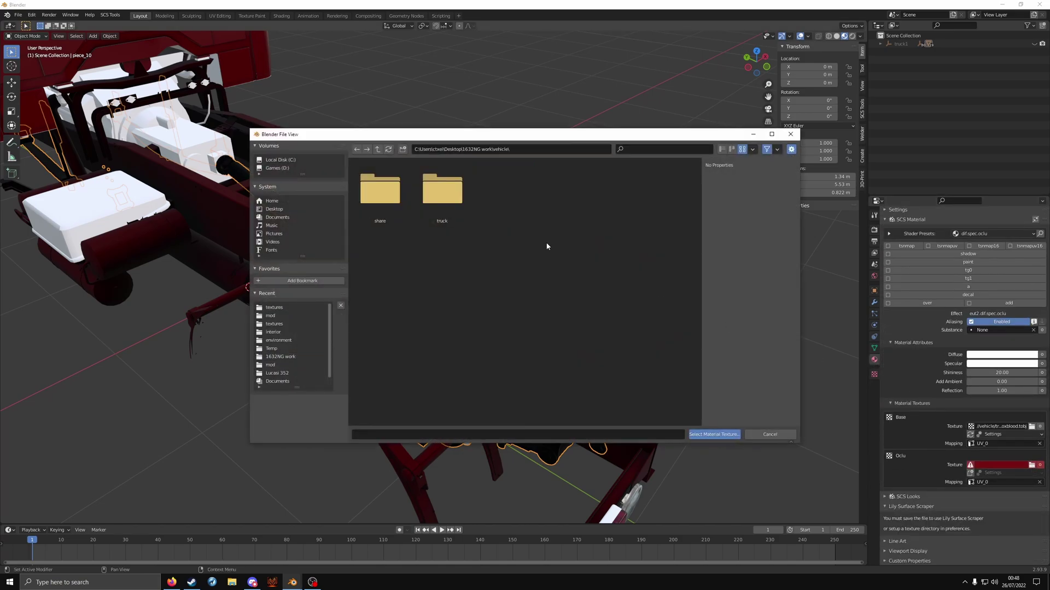
double_click(442, 189)
double_click(377, 189)
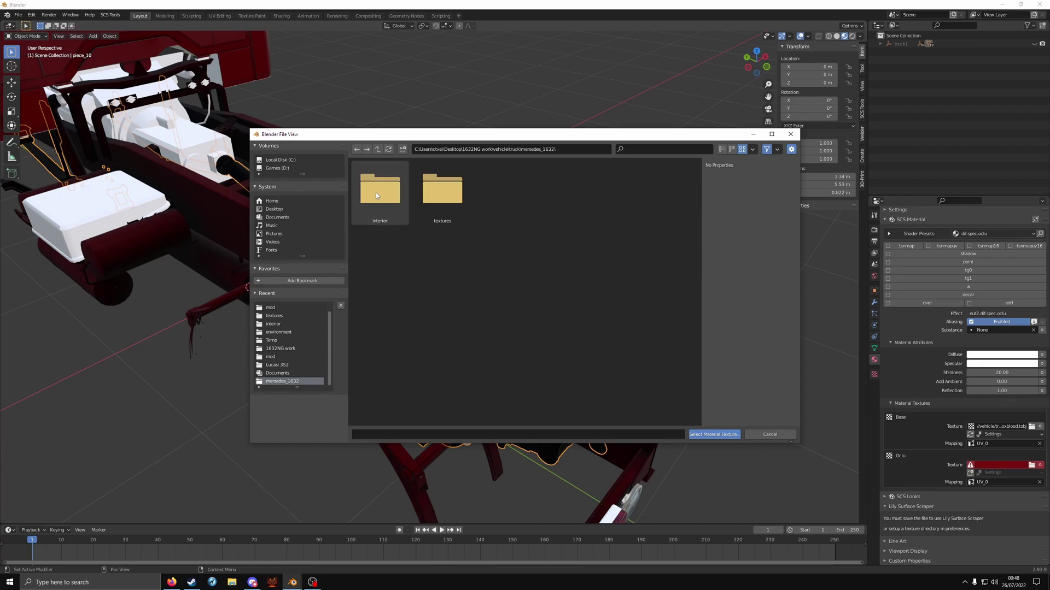
double_click(442, 196)
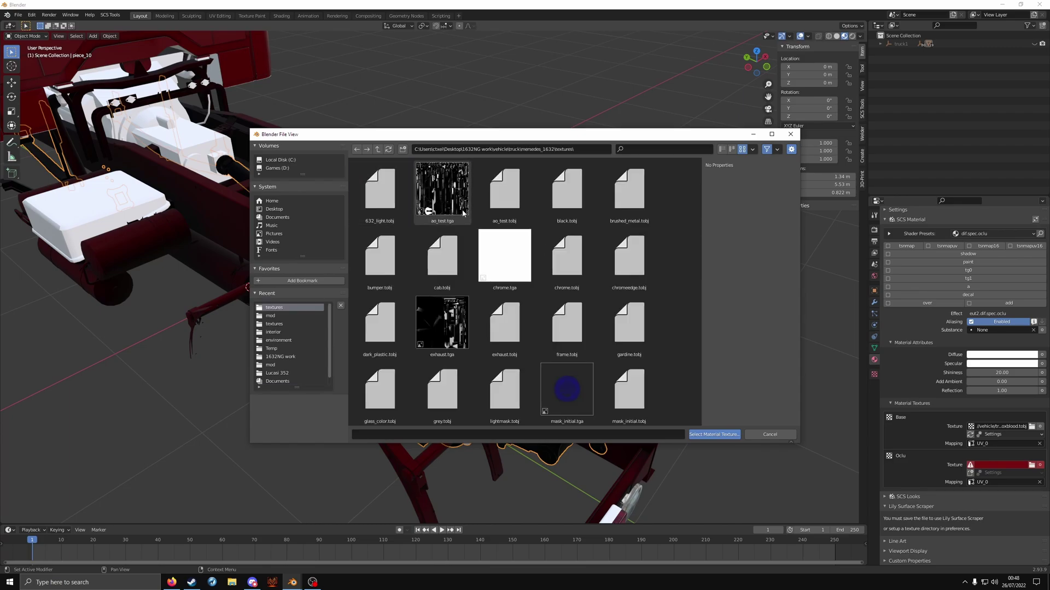
Step: Search 'su' and assign suspension_ao.tga as the Oclu texture
click(650, 151)
text(sus)
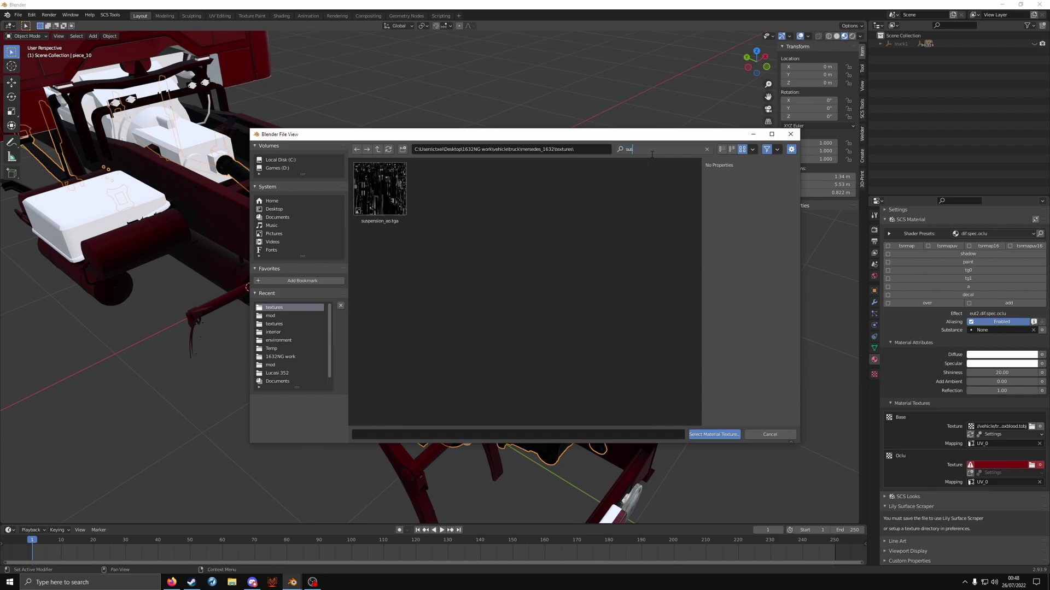
click(380, 188)
click(380, 189)
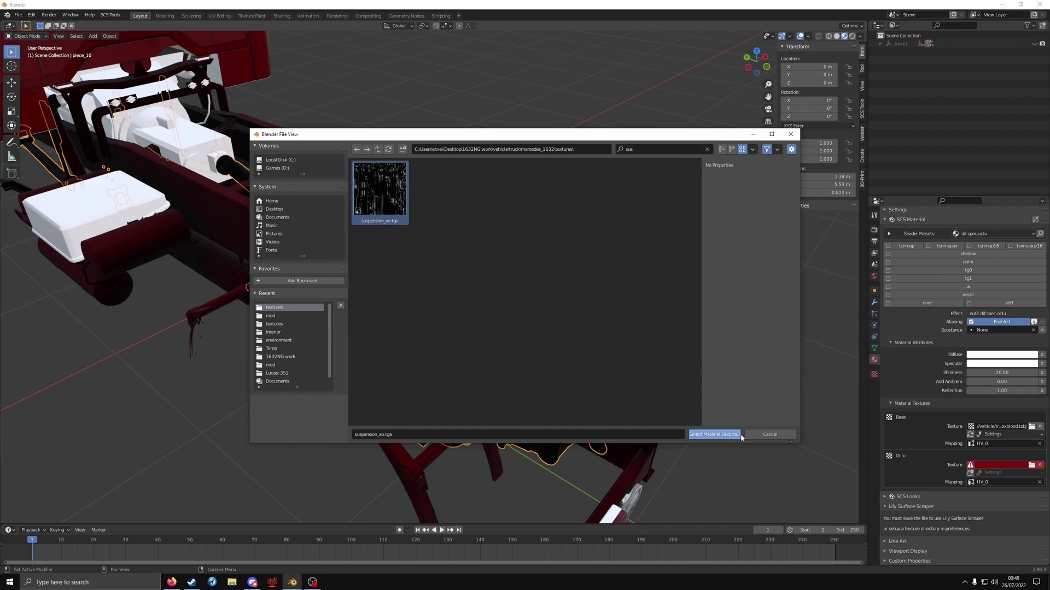
click(716, 435)
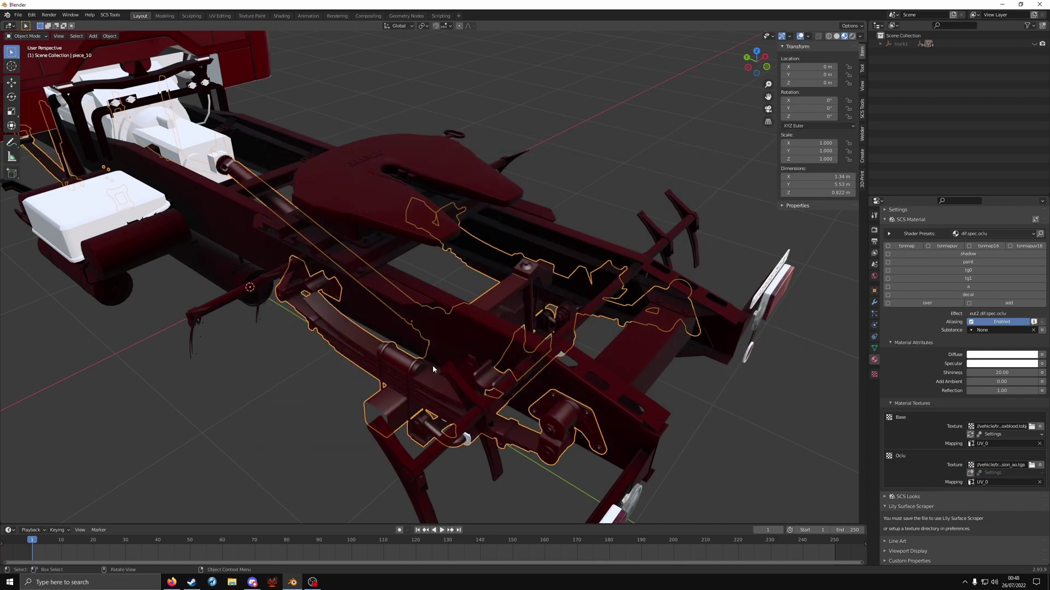
Step: Create a TOBJ texture object file for the suspension's Oclu texture
scroll(449, 358, up, 3)
scroll(463, 353, up, 3)
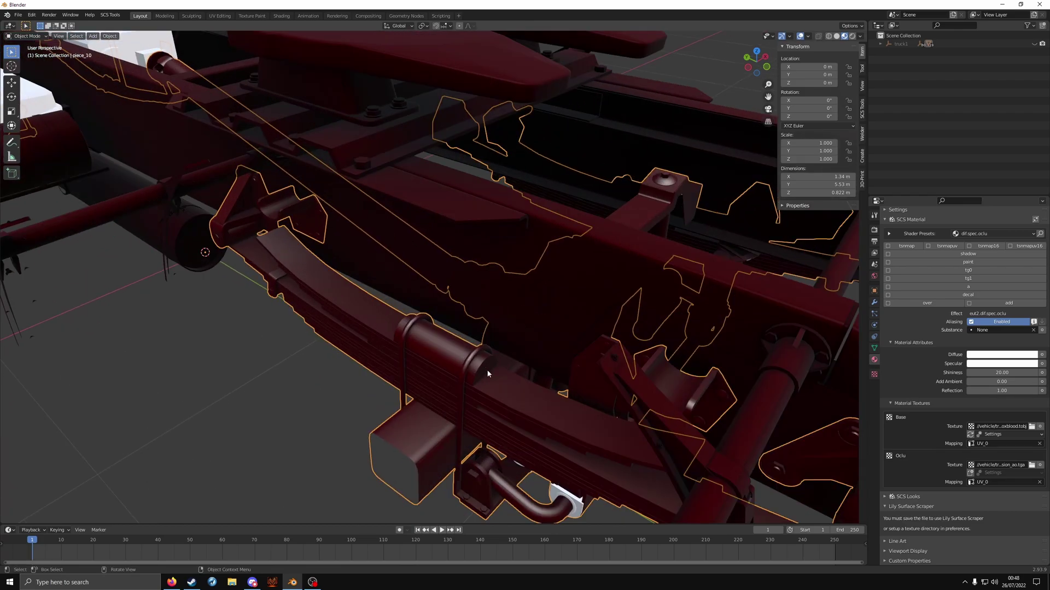
click(972, 474)
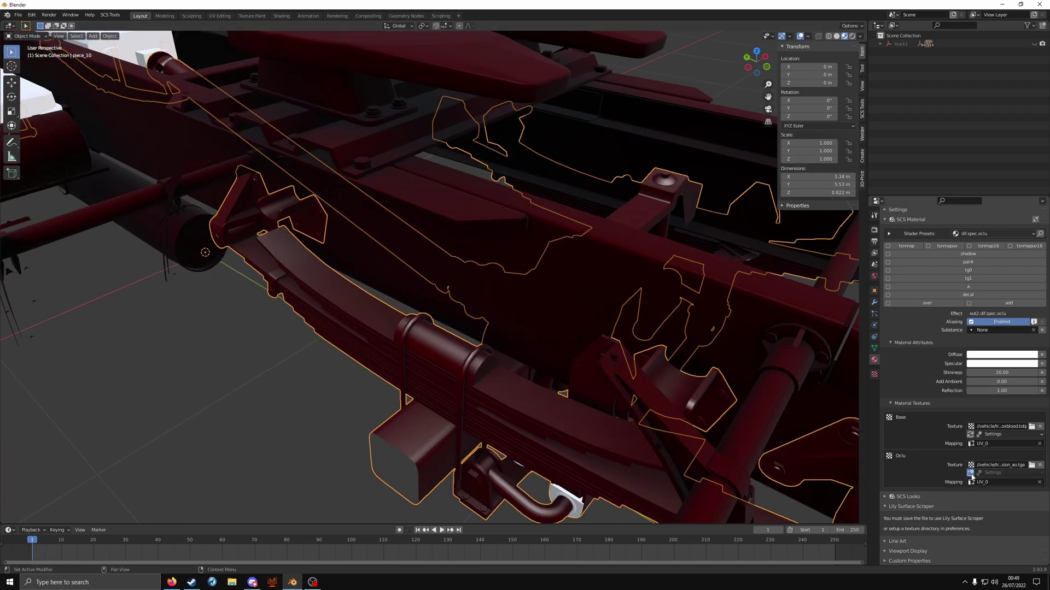
Step: Search 'sus' and assign suspension_ao.tobj as the Oclu texture
click(1031, 464)
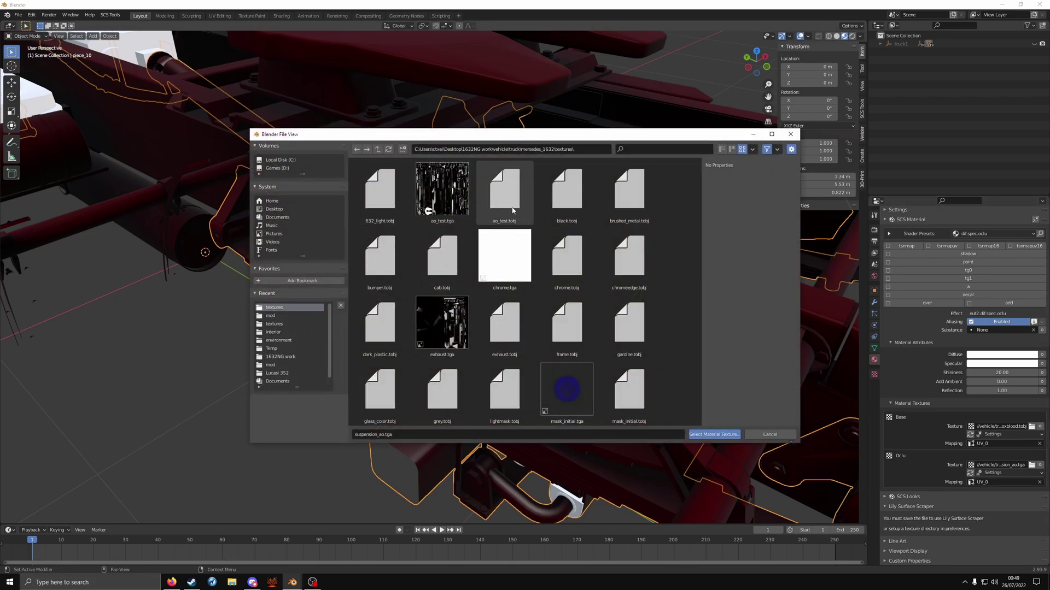
click(659, 149)
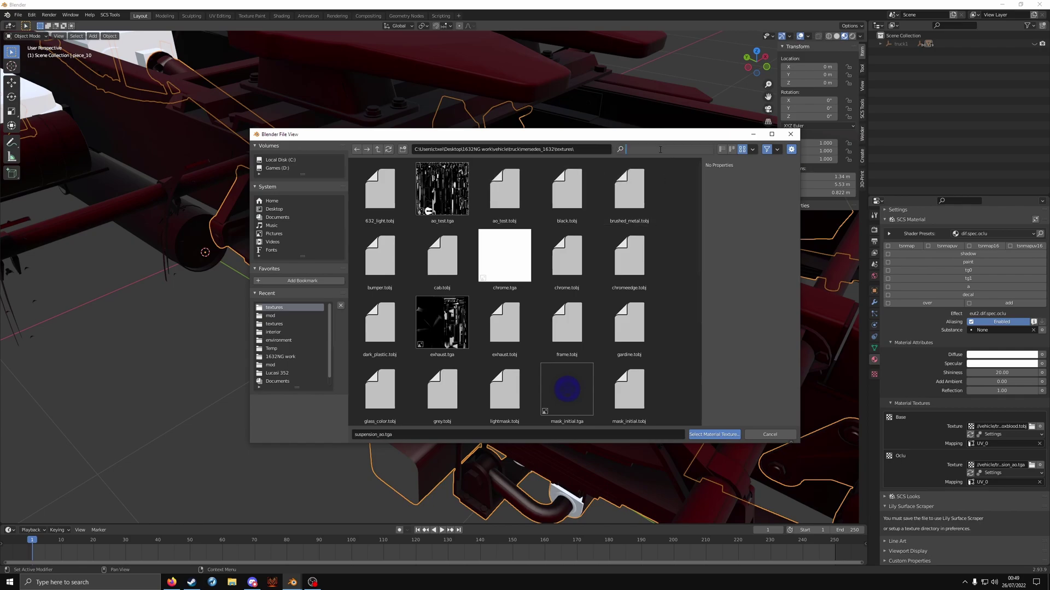
text(sus)
click(442, 192)
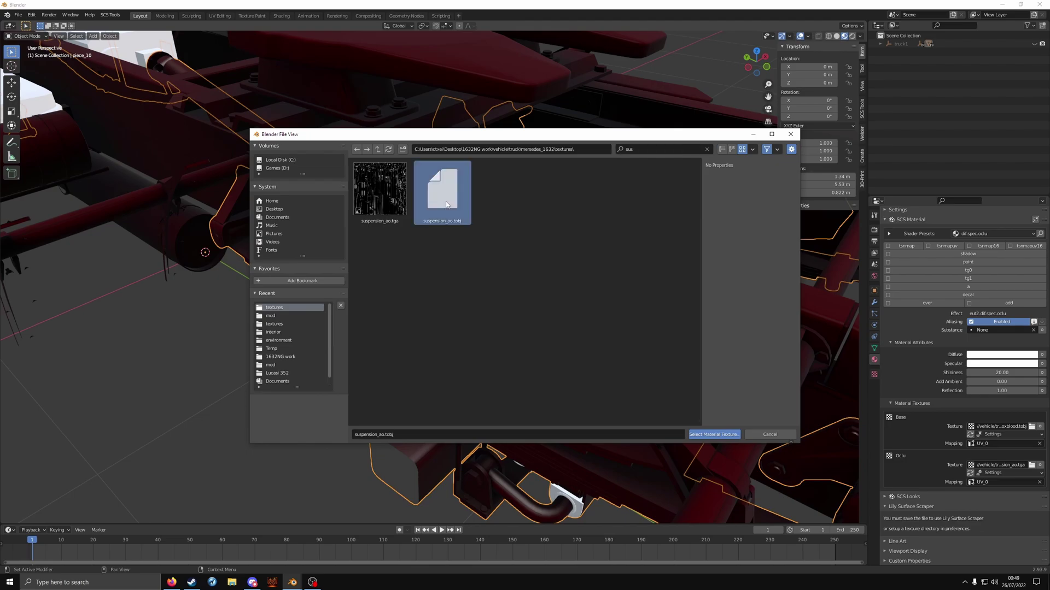
click(701, 435)
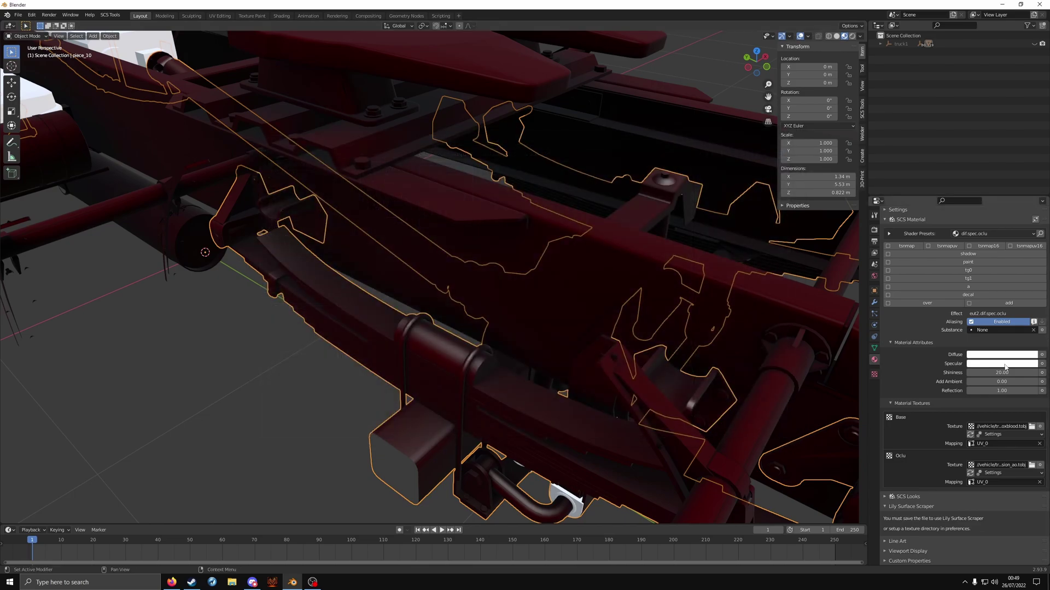
Step: Inspect neighbouring piece_11's diffuse and specular colour values
click(649, 284)
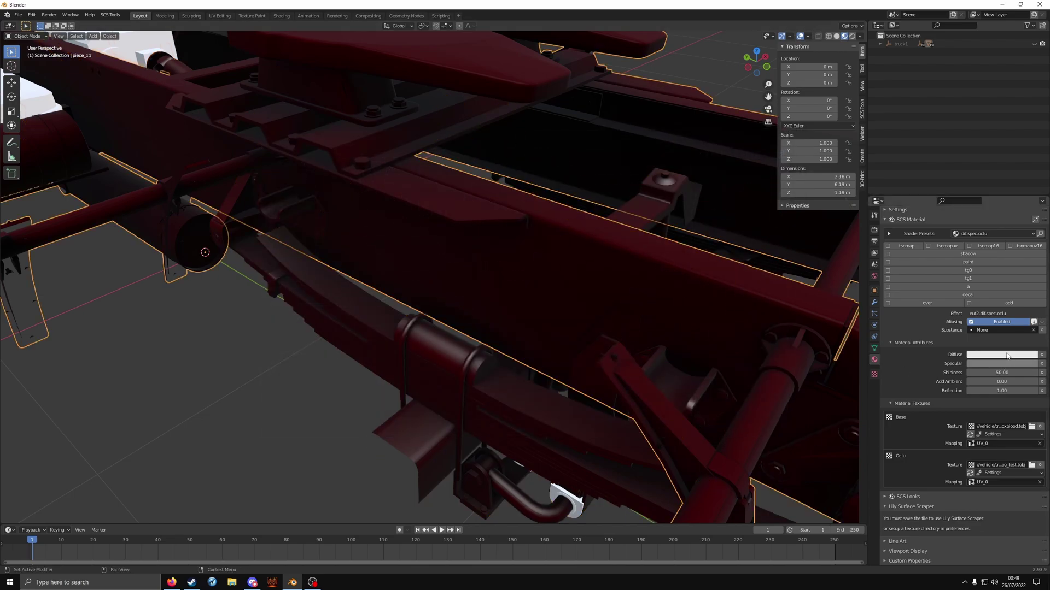
click(1007, 355)
click(1010, 365)
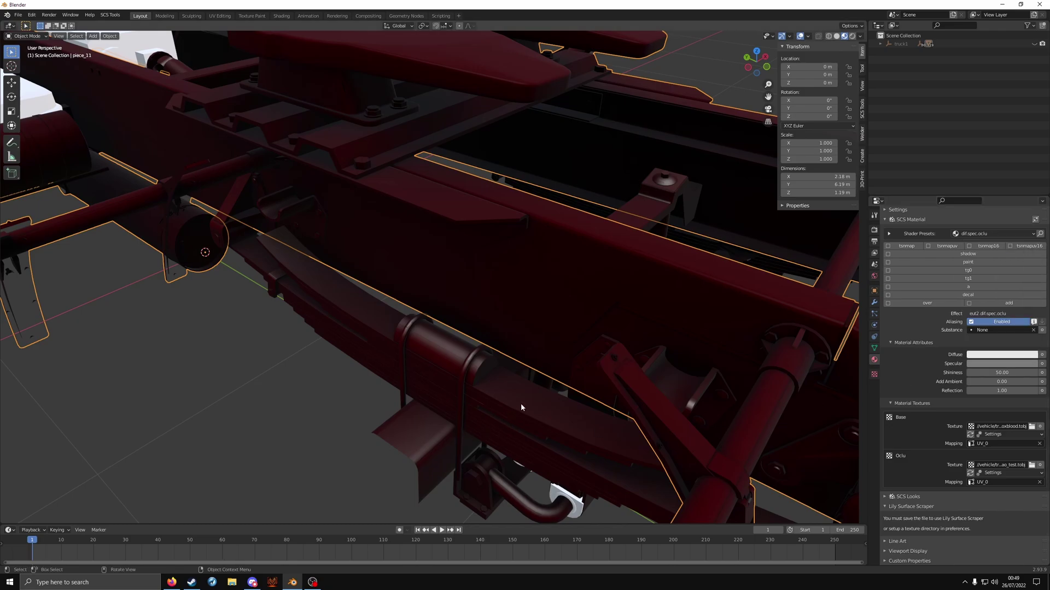
Step: Reselect piece_10 and set its Diffuse V to 0.8 and Specular V to 0.2
click(521, 408)
click(1002, 354)
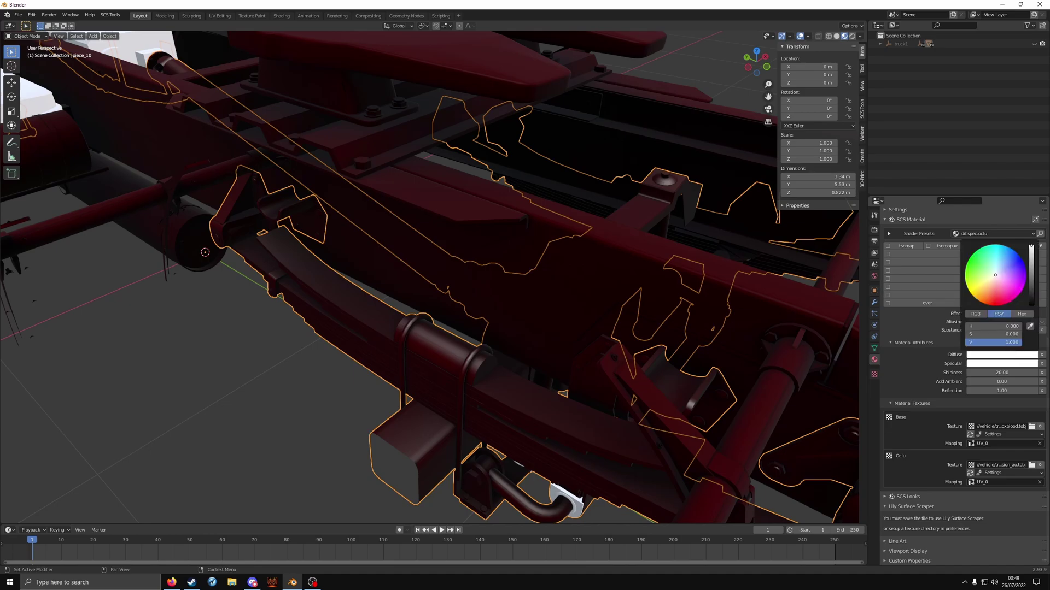
click(1007, 343)
key(BackSpace)
text(.8)
key(Return)
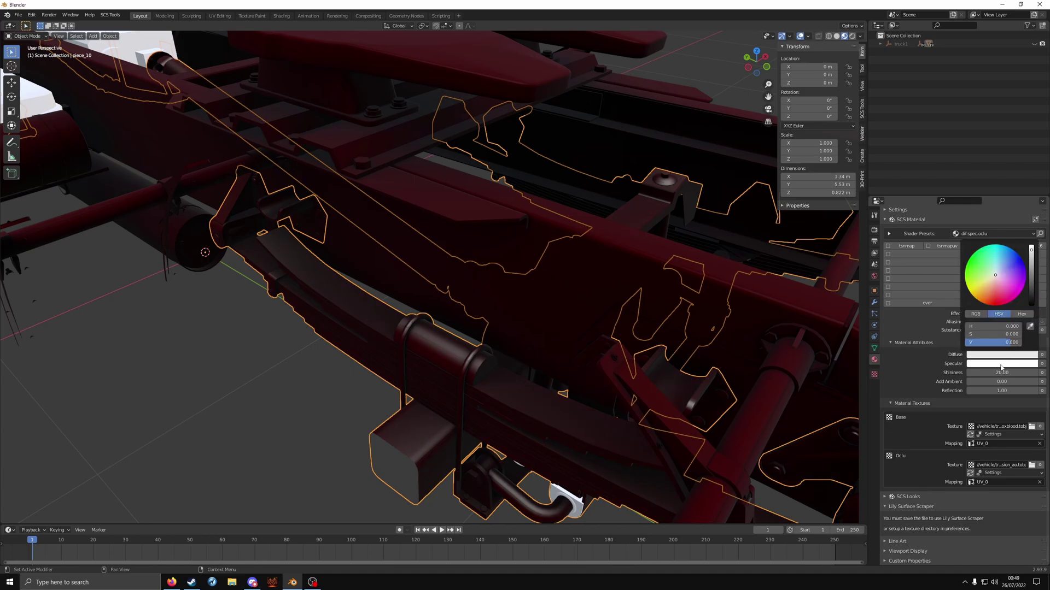
click(1001, 355)
click(1000, 351)
text(2)
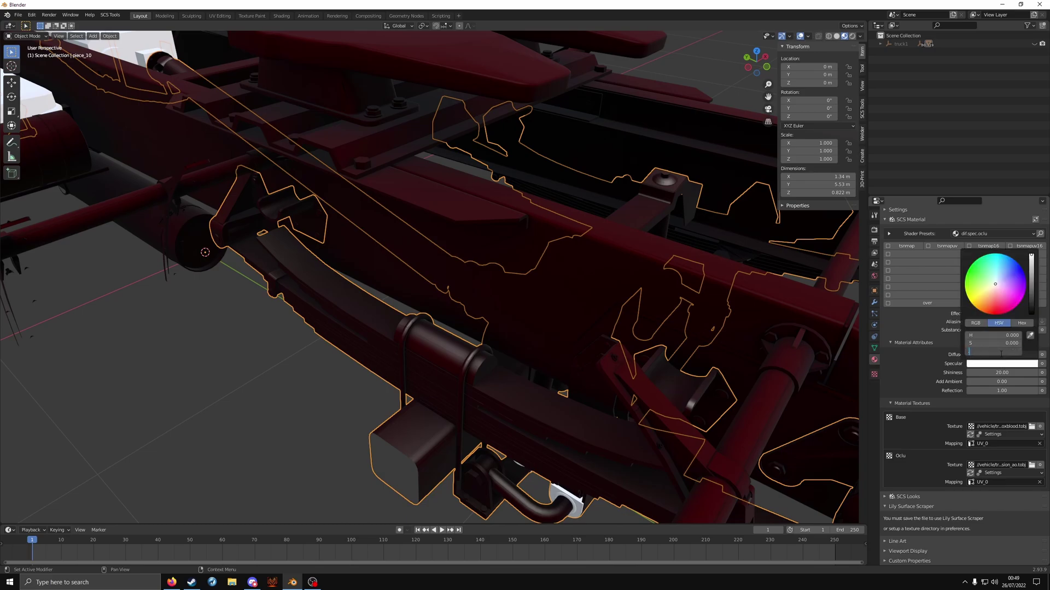
key(Return)
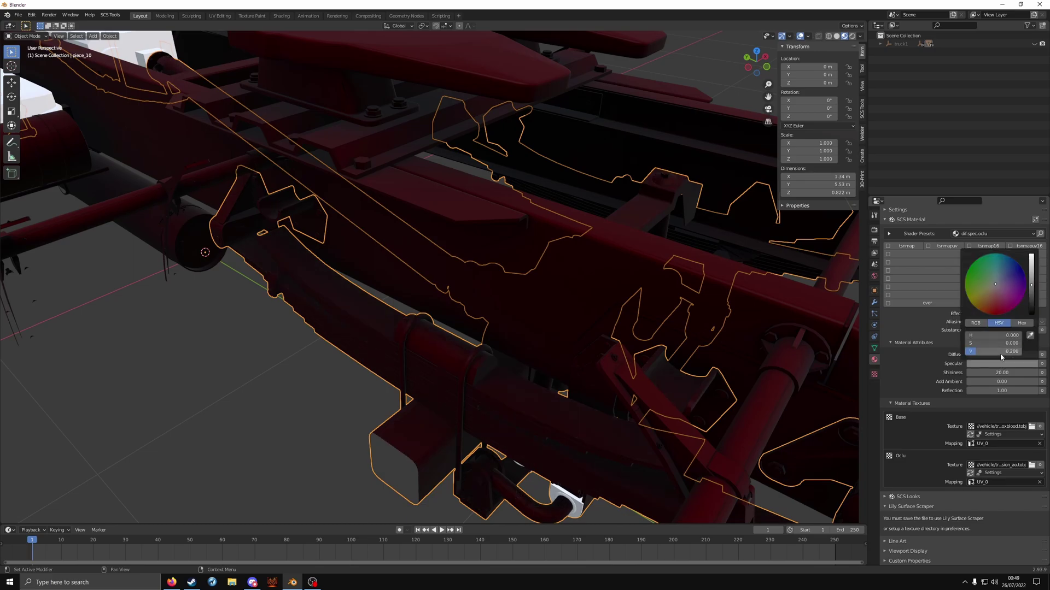
middle_drag(653, 220, 538, 413)
scroll(457, 304, up, 3)
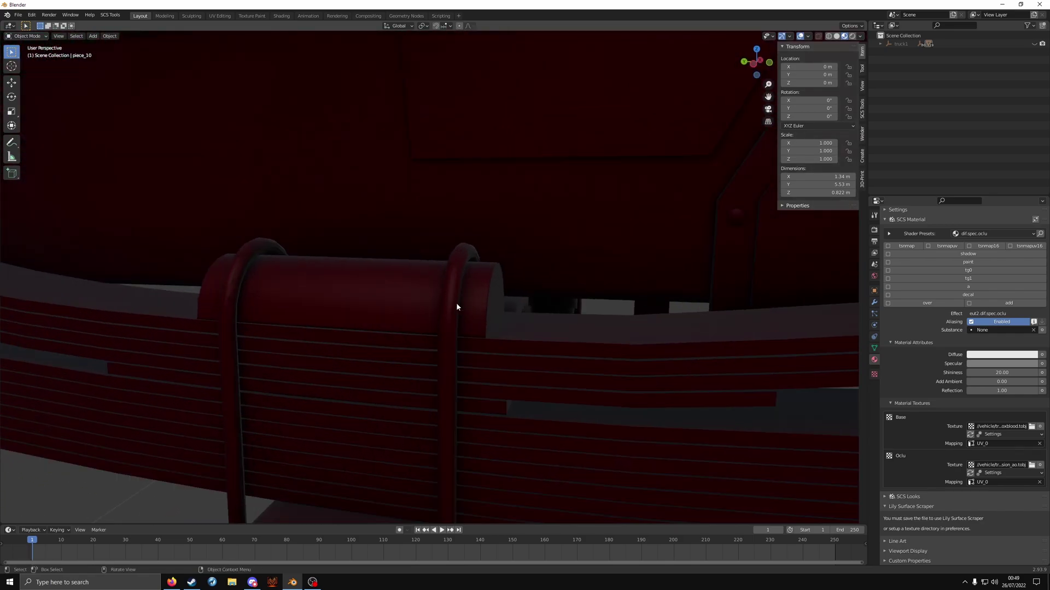
middle_drag(452, 308, 415, 322)
scroll(448, 311, up, 4)
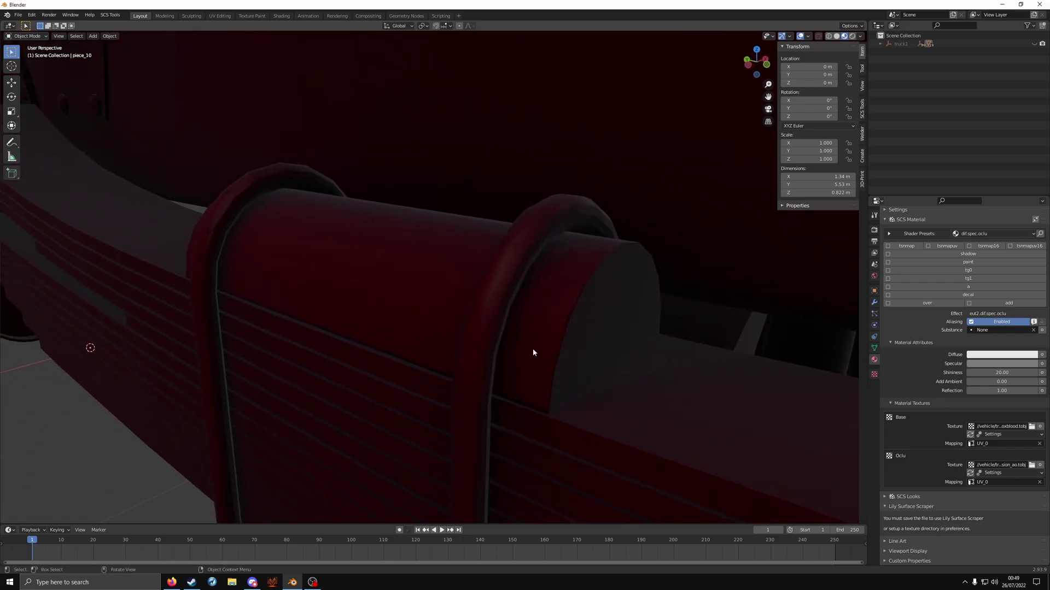
middle_drag(532, 352, 569, 260)
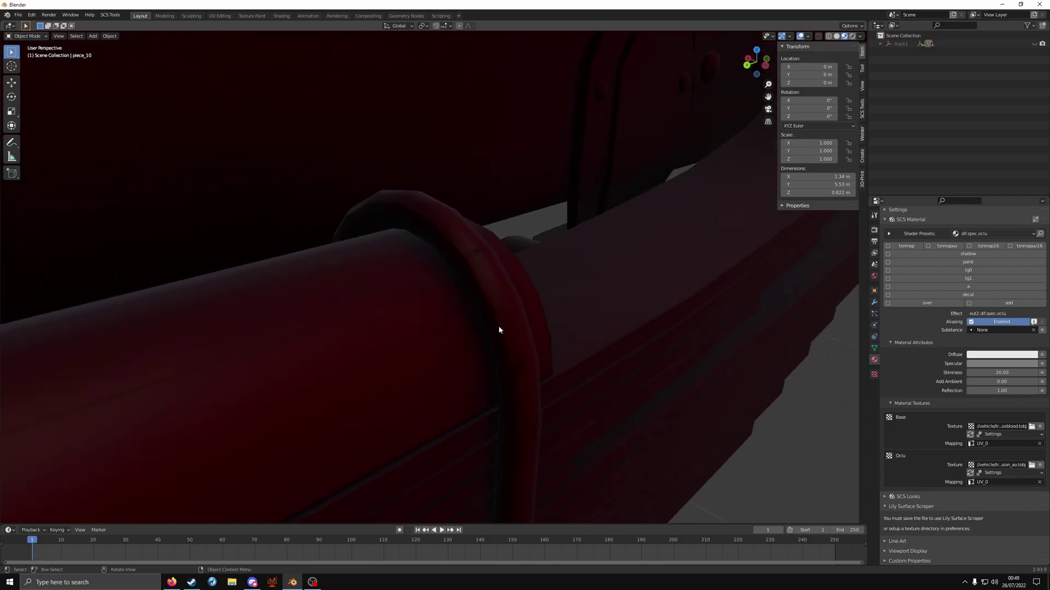
middle_drag(499, 328, 485, 281)
scroll(497, 295, down, 2)
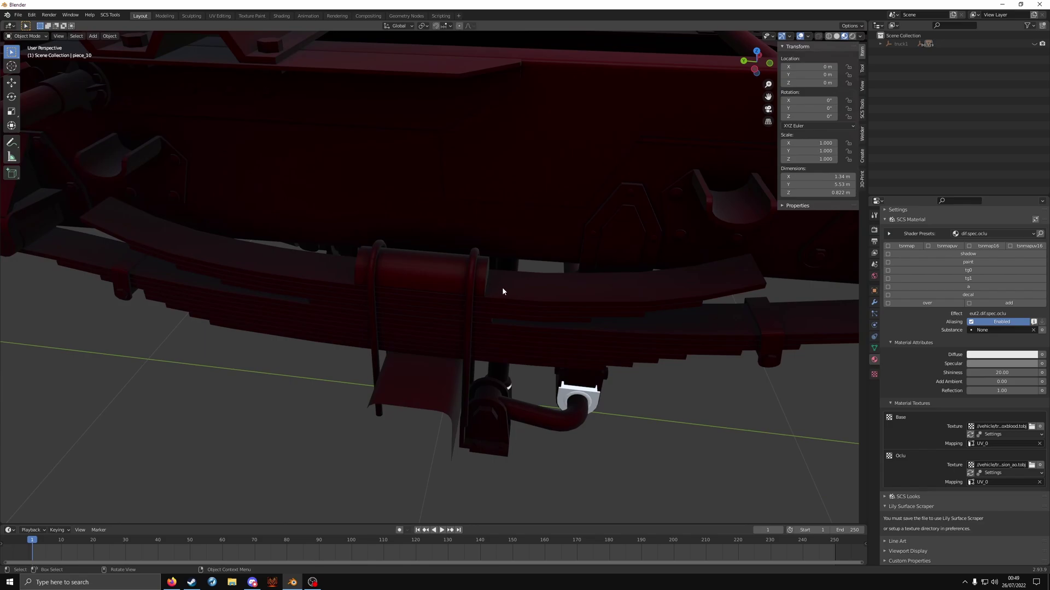
shift+middle_drag(578, 388, 507, 379)
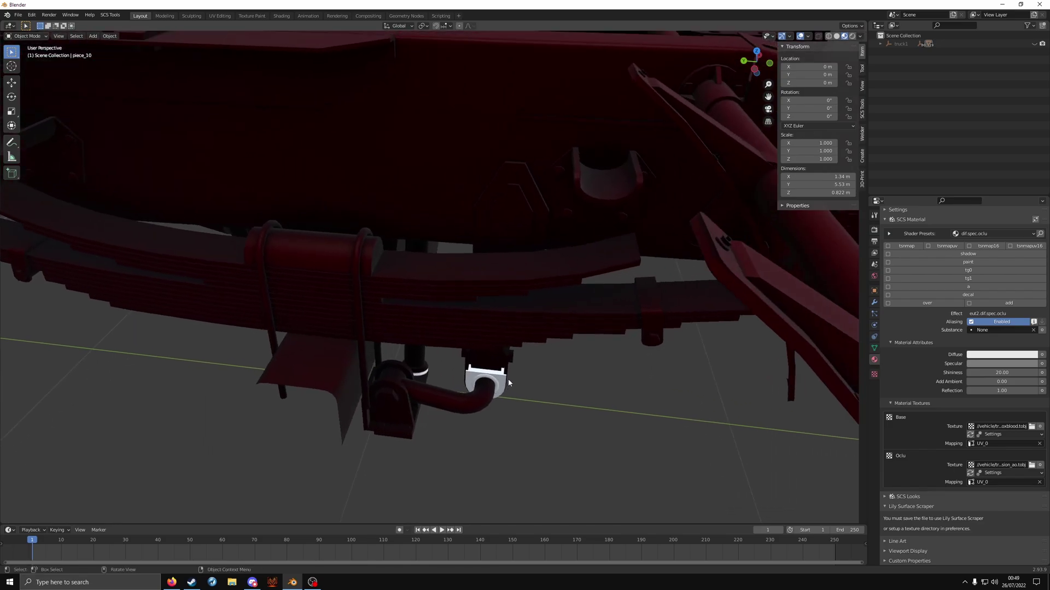
scroll(547, 410, up, 3)
shift+middle_drag(553, 422, 453, 347)
click(454, 347)
scroll(460, 311, down, 5)
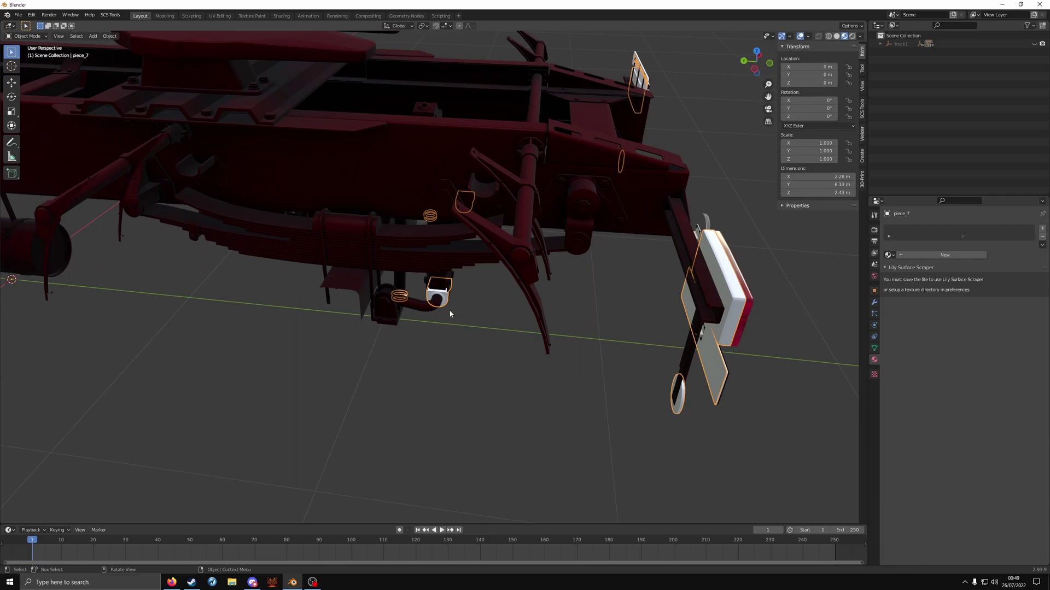
middle_drag(459, 311, 509, 354)
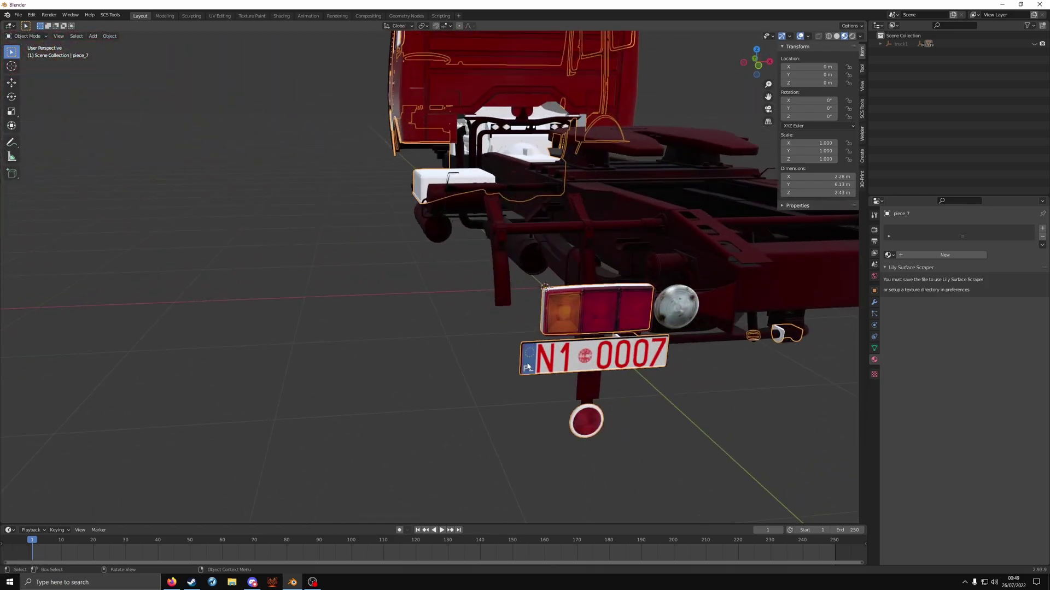
click(567, 364)
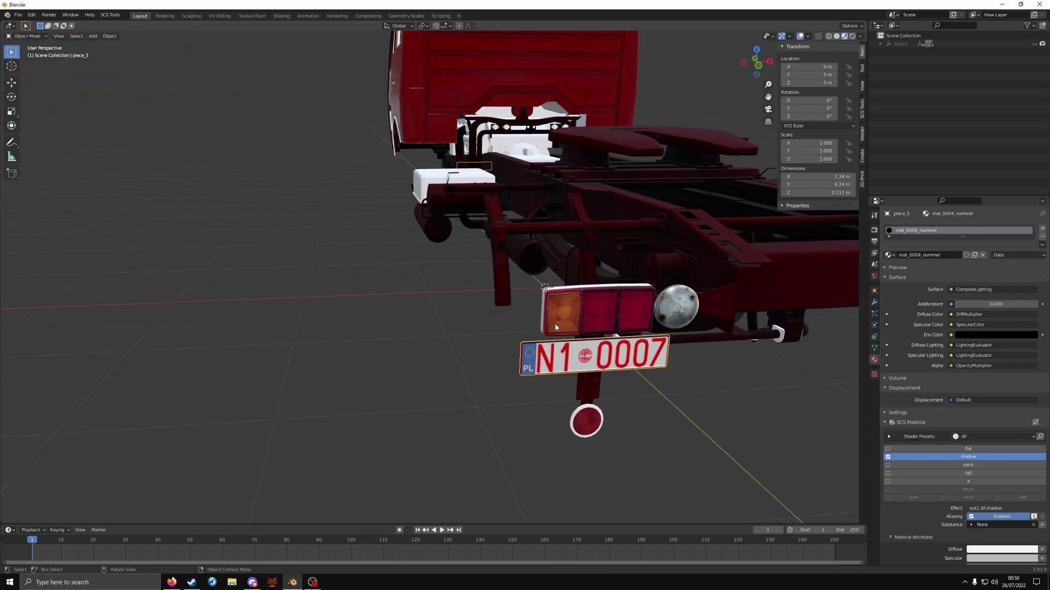
middle_drag(550, 320, 583, 307)
scroll(480, 349, up, 4)
scroll(583, 308, up, 8)
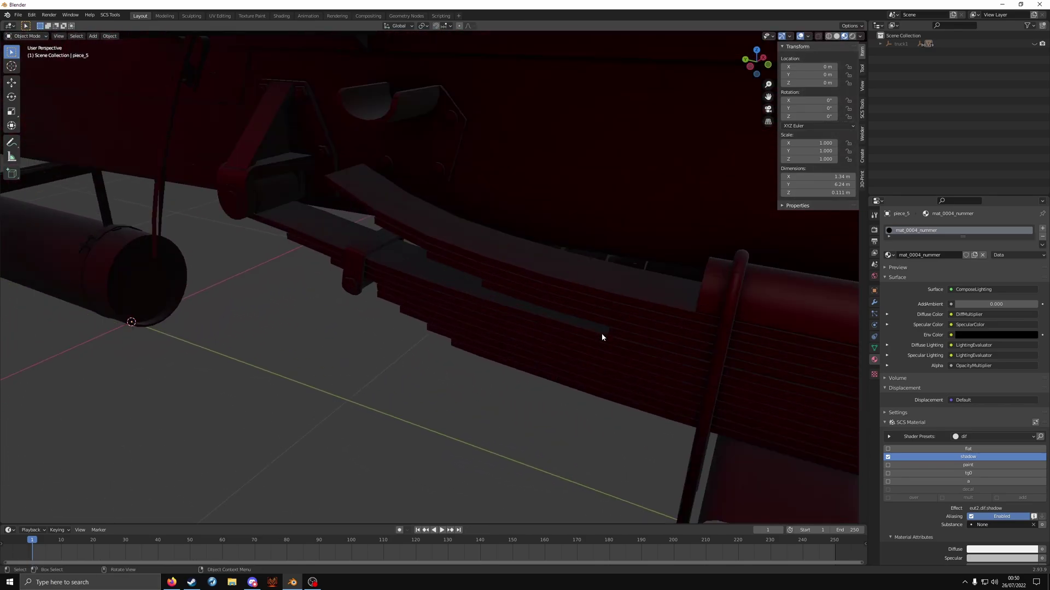
middle_drag(447, 314, 509, 311)
scroll(553, 307, down, 8)
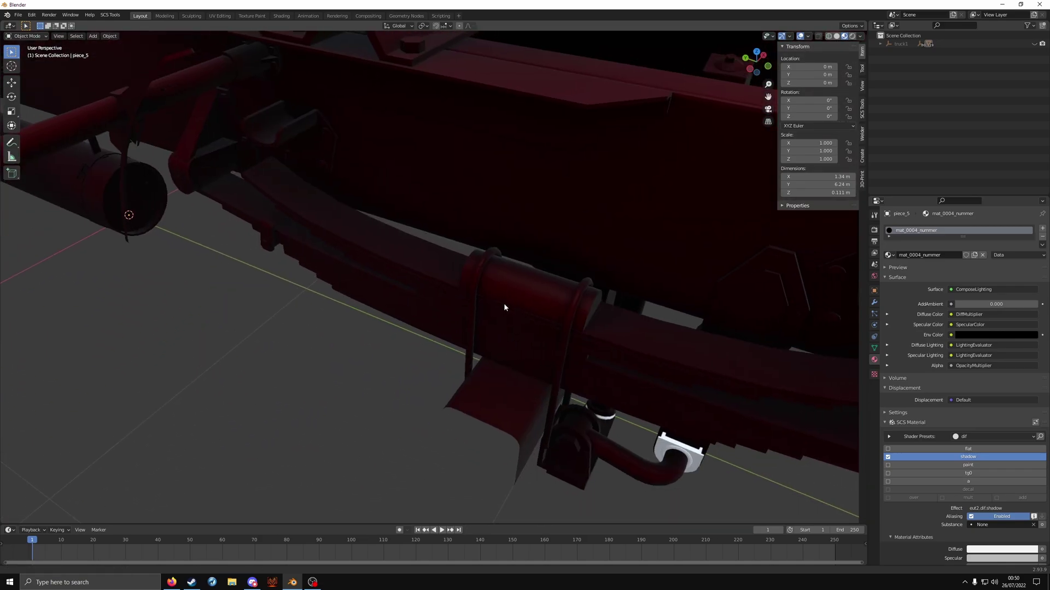
scroll(461, 276, down, 6)
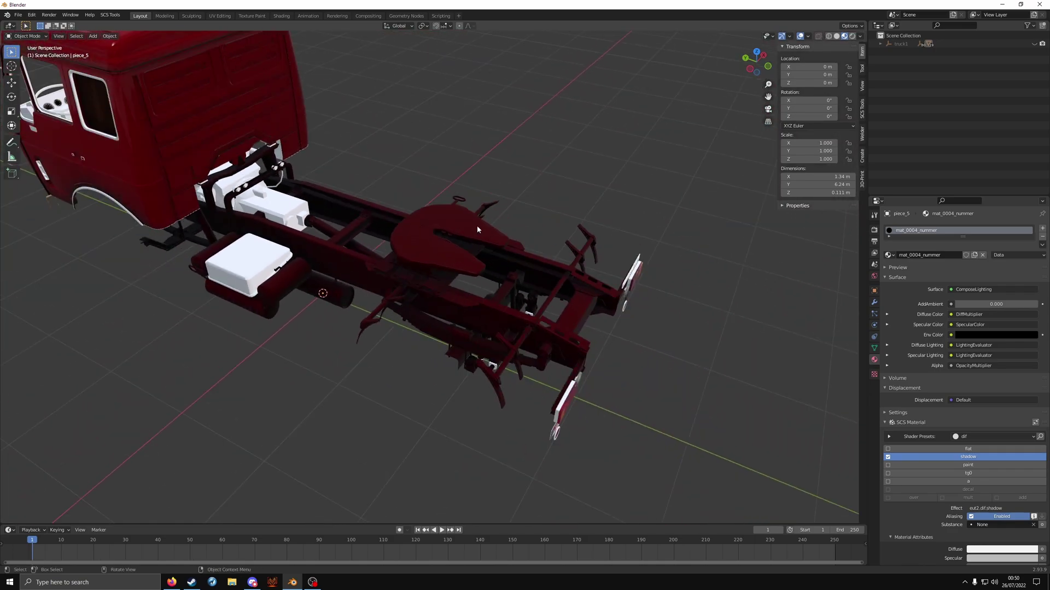
scroll(477, 225, up, 5)
mouse_move(590, 253)
middle_down()
mouse_move(467, 240)
mouse_move(607, 239)
mouse_move(582, 267)
middle_up()
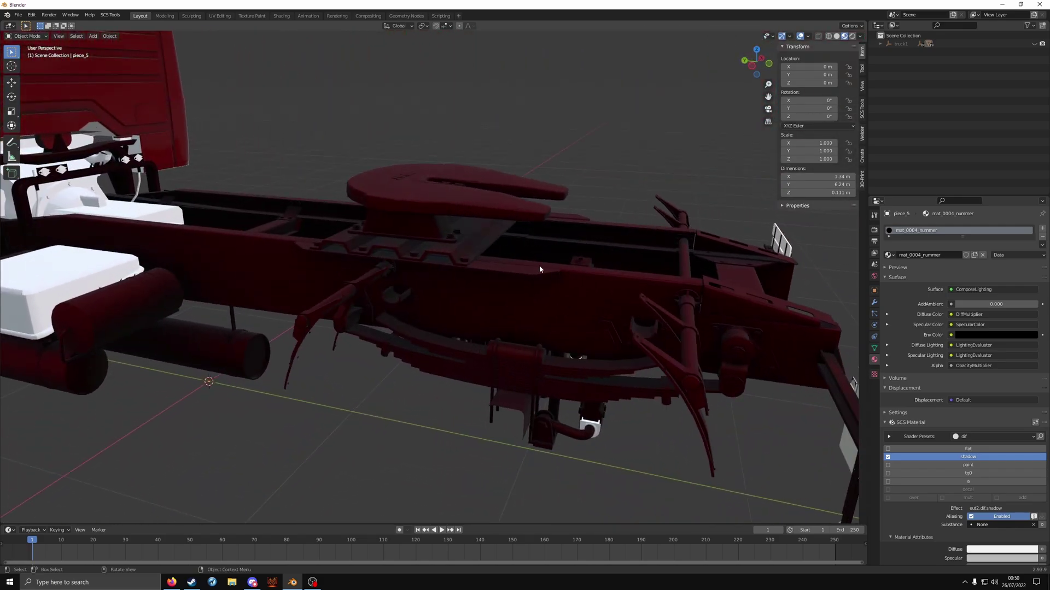
shift+middle_drag(253, 316, 440, 321)
scroll(360, 337, up, 5)
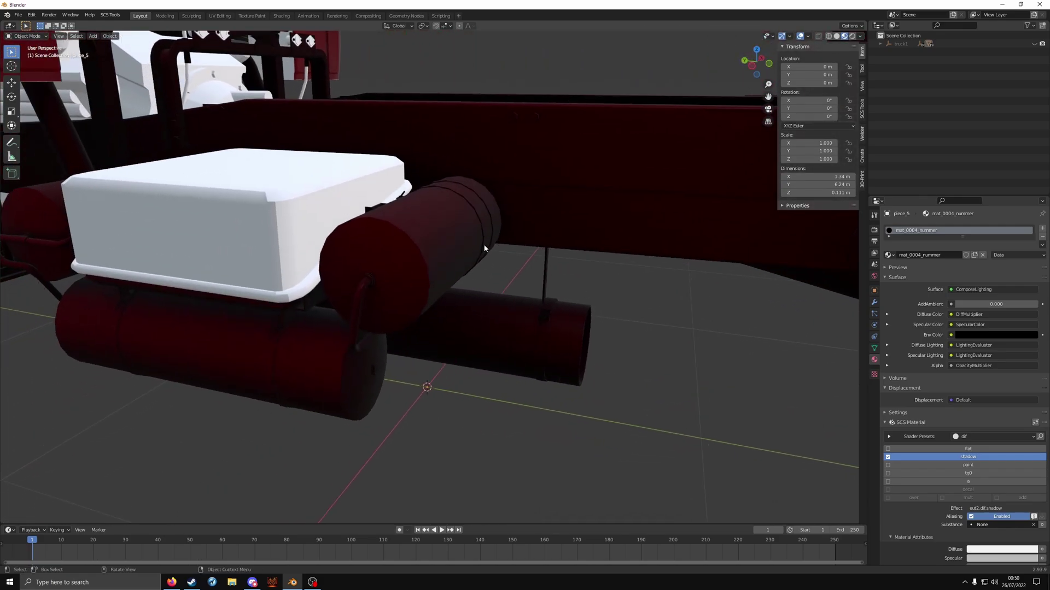
mouse_move(484, 248)
middle_down()
mouse_move(467, 244)
mouse_move(471, 263)
middle_up()
scroll(471, 264, up, 6)
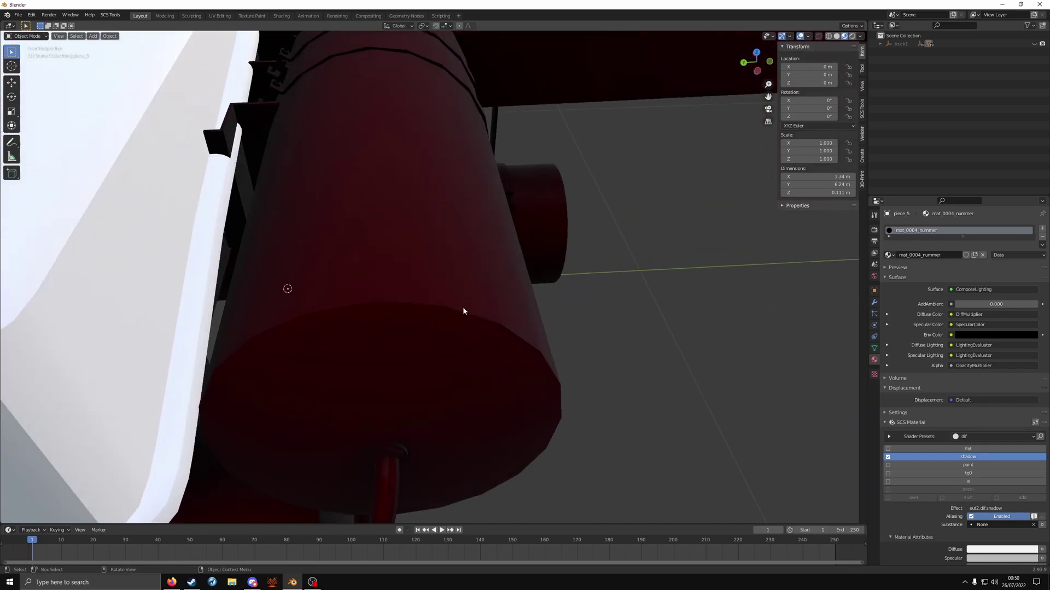
scroll(463, 311, down, 6)
middle_drag(457, 304, 540, 280)
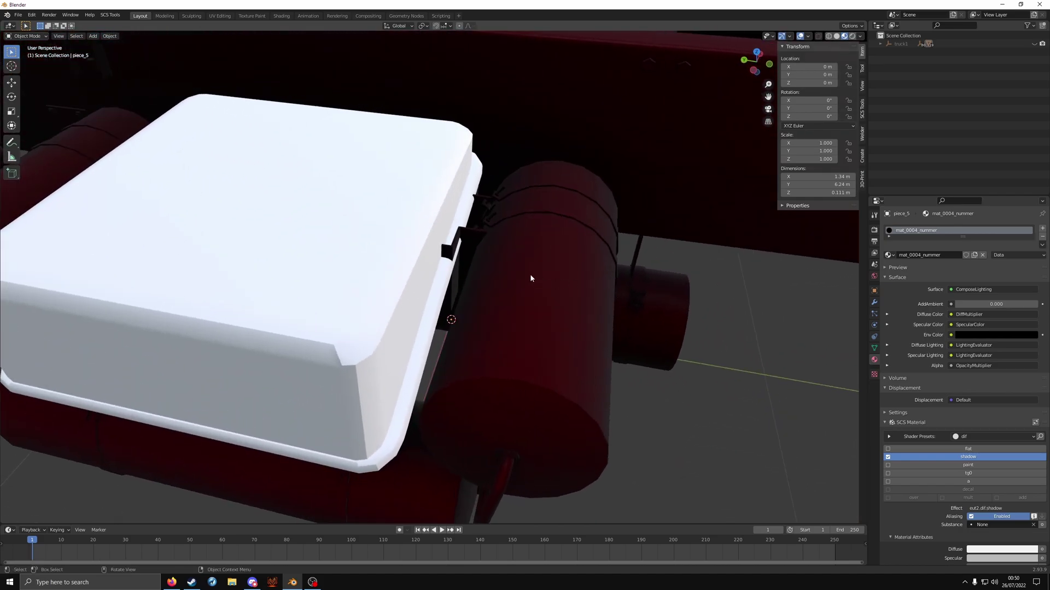
scroll(481, 255, down, 6)
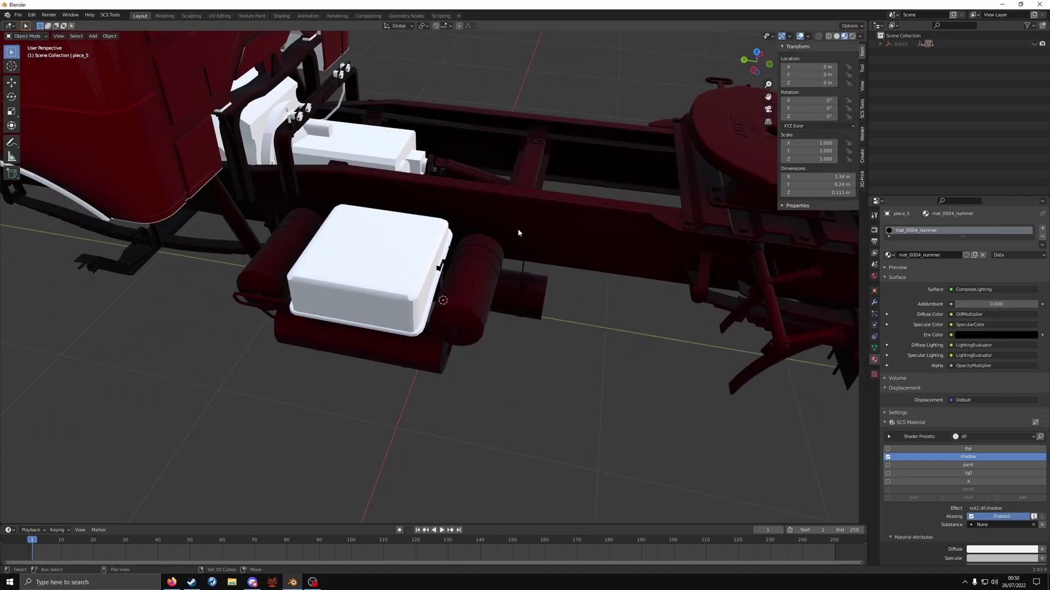
shift+middle_drag(517, 229, 446, 348)
scroll(451, 337, up, 8)
scroll(446, 348, down, 8)
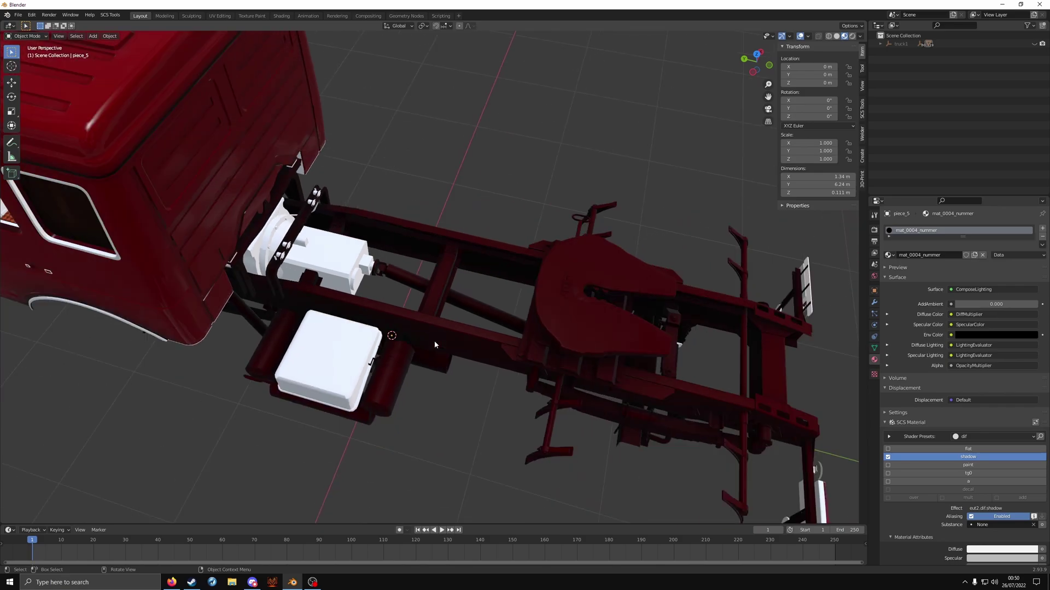
scroll(434, 340, up, 3)
scroll(416, 297, down, 5)
middle_drag(417, 297, 404, 272)
scroll(405, 271, up, 3)
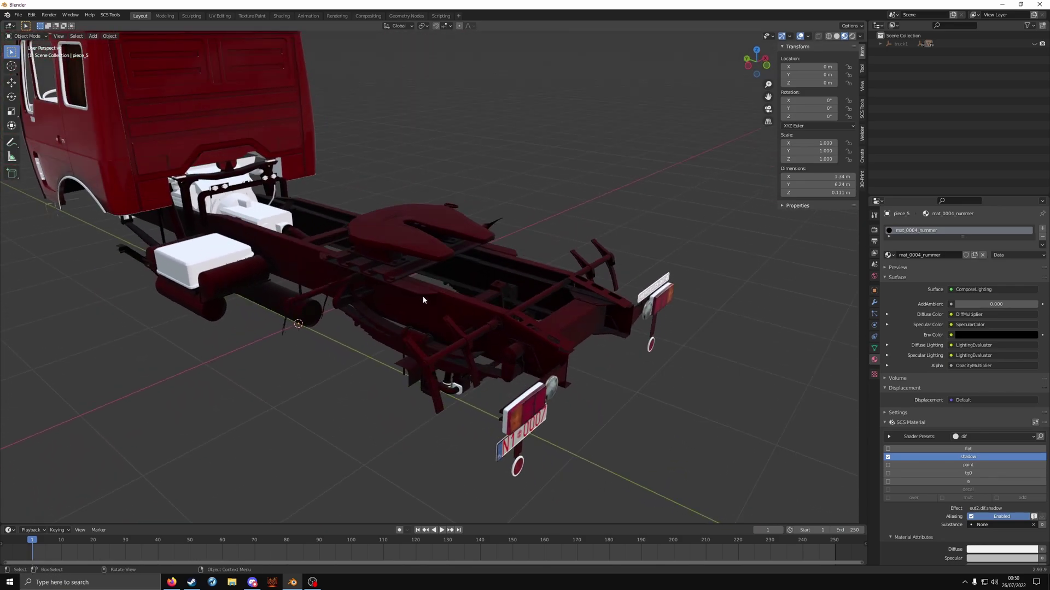
scroll(430, 292, up, 2)
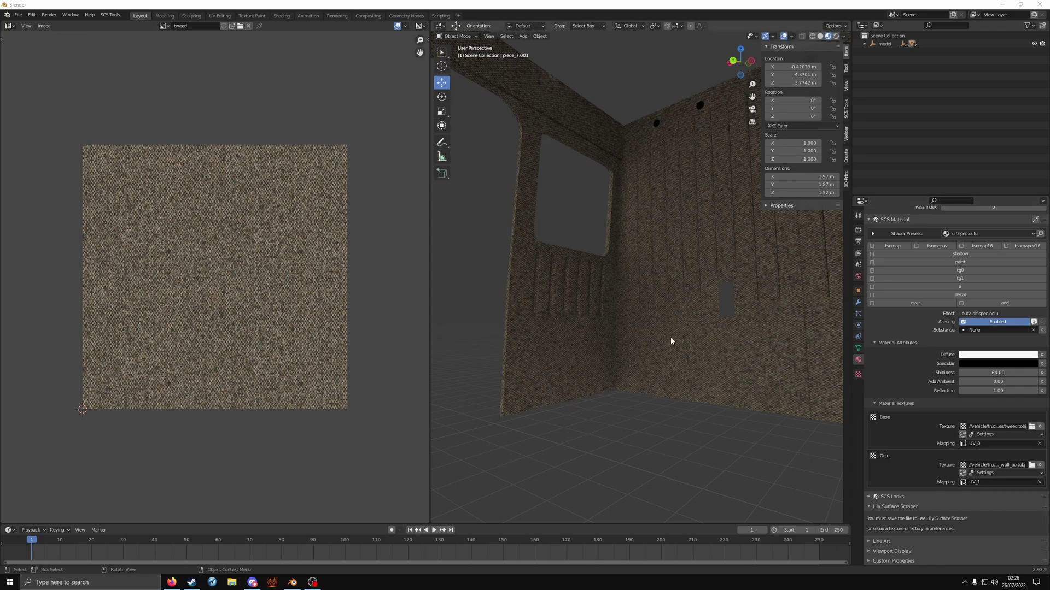
click(614, 315)
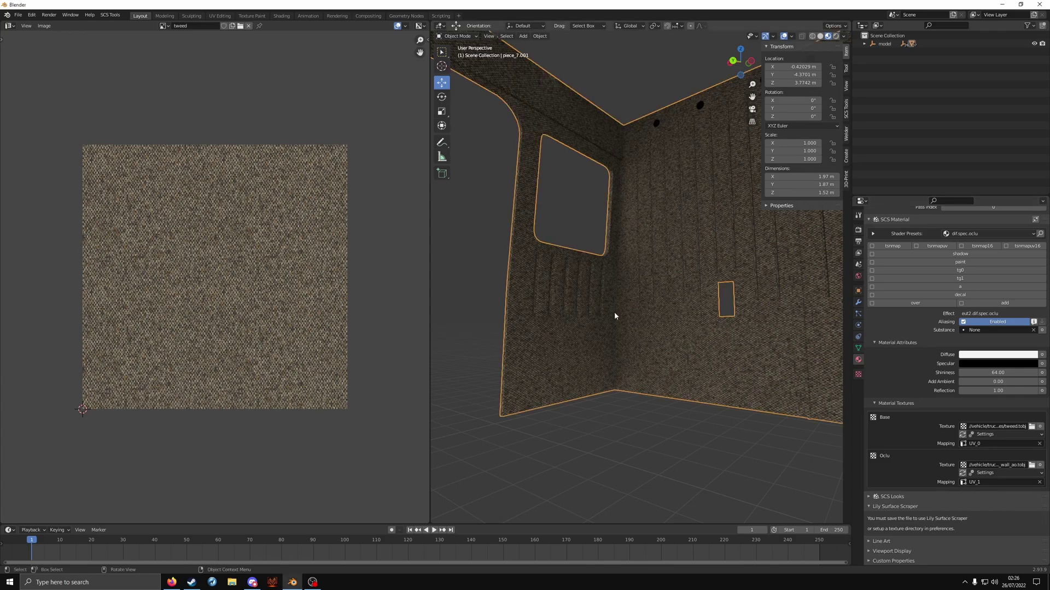
key(Tab)
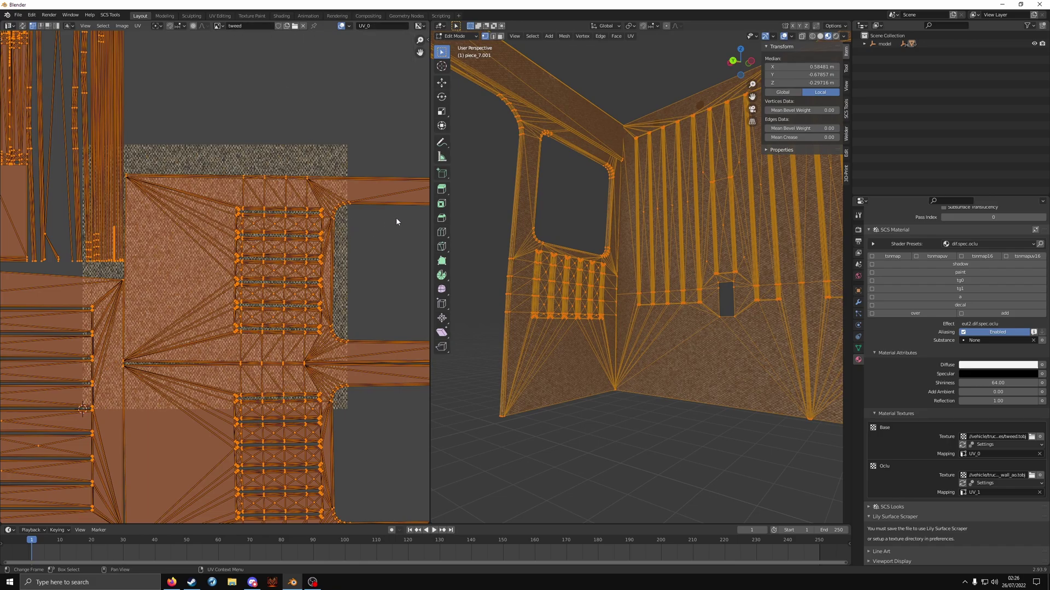
key(s)
click(218, 315)
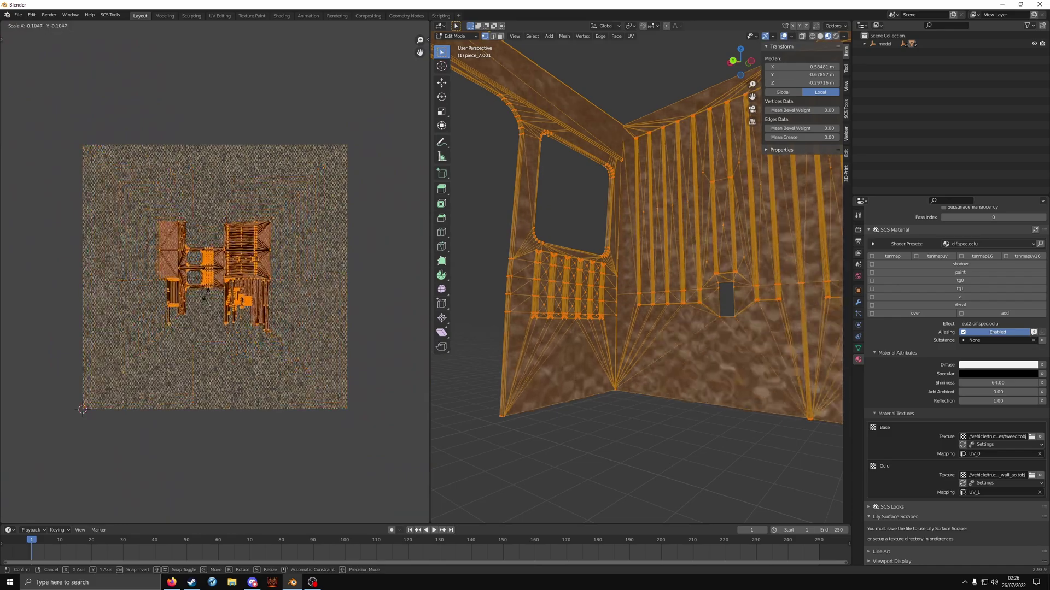
key(s)
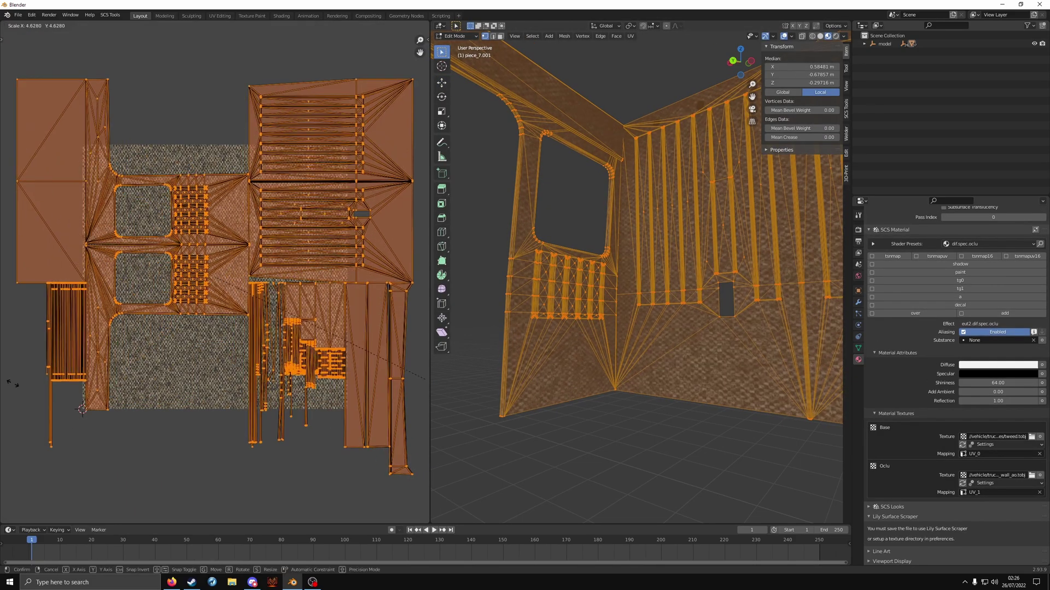
click(426, 316)
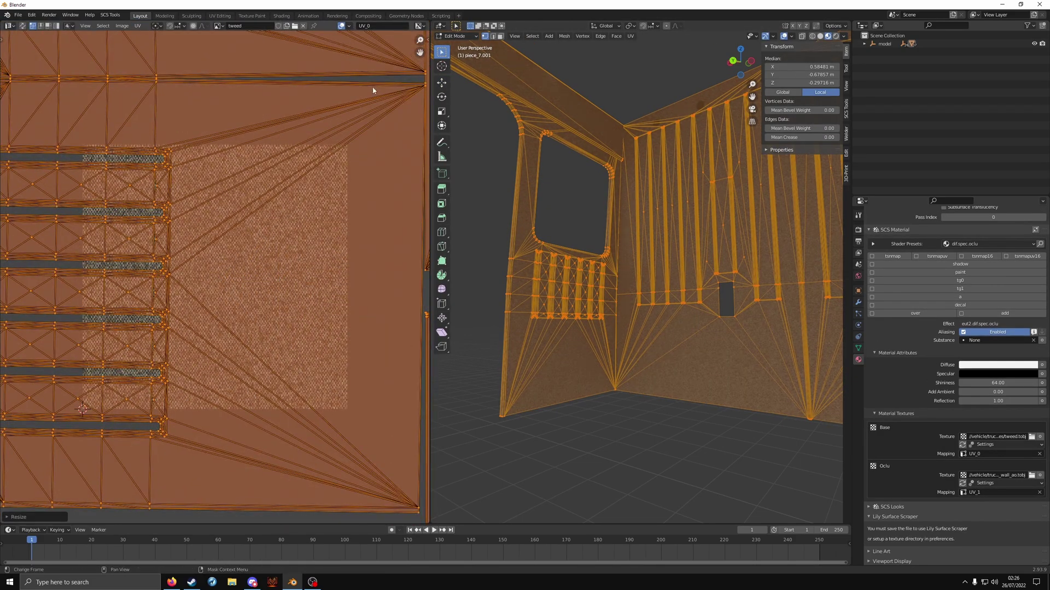
key(Tab)
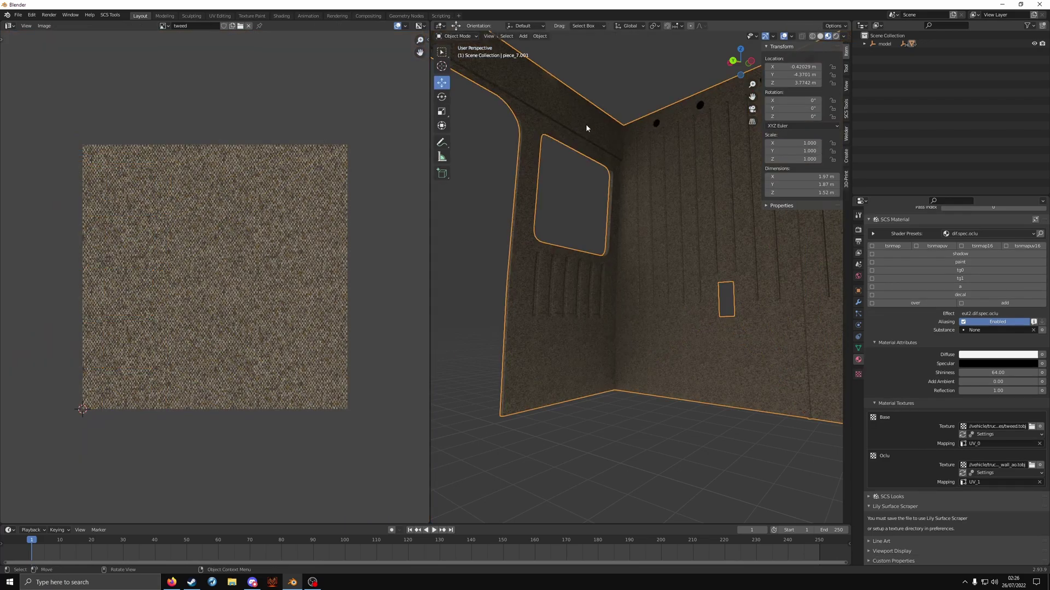
key(Tab)
key(Tab)
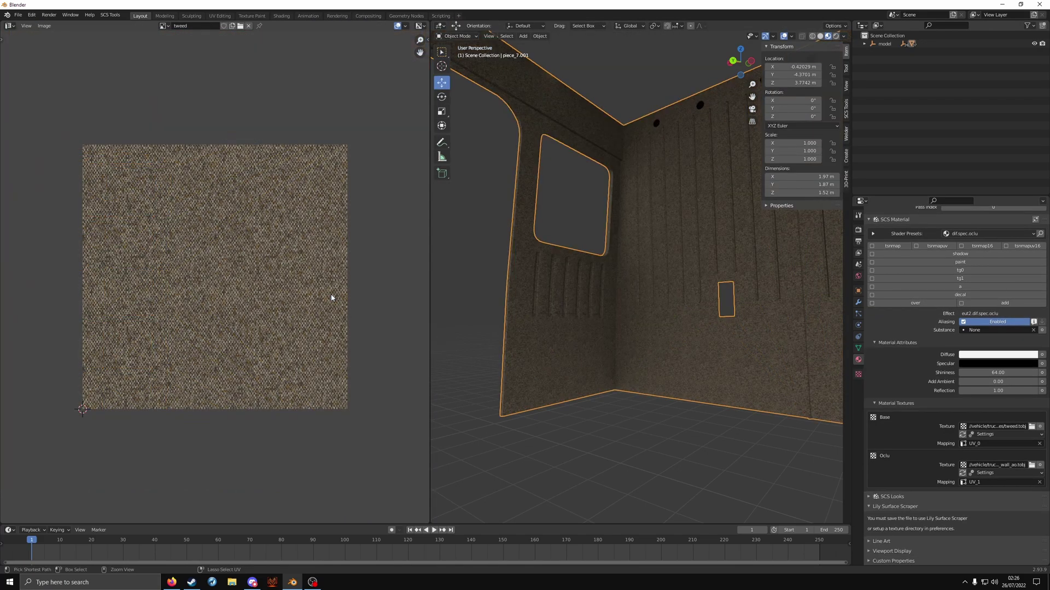
key(Tab)
key(Tab)
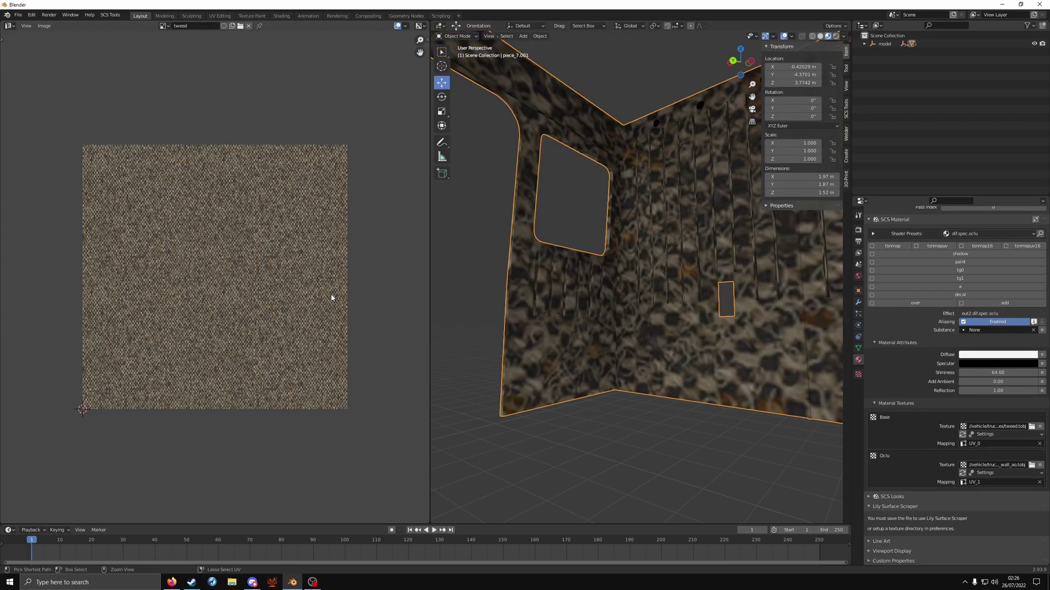
key(Tab)
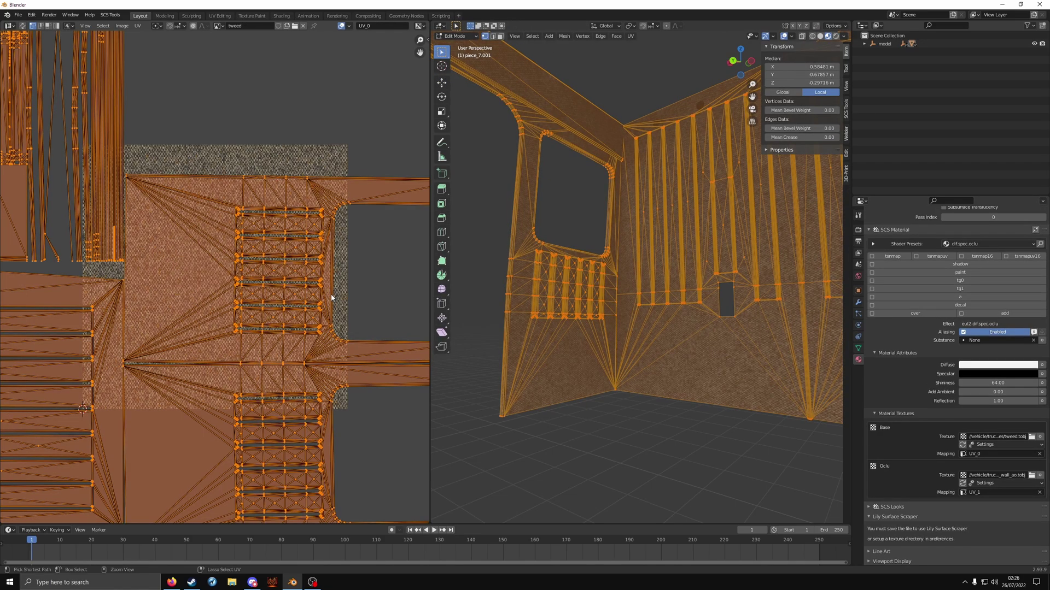
key(Tab)
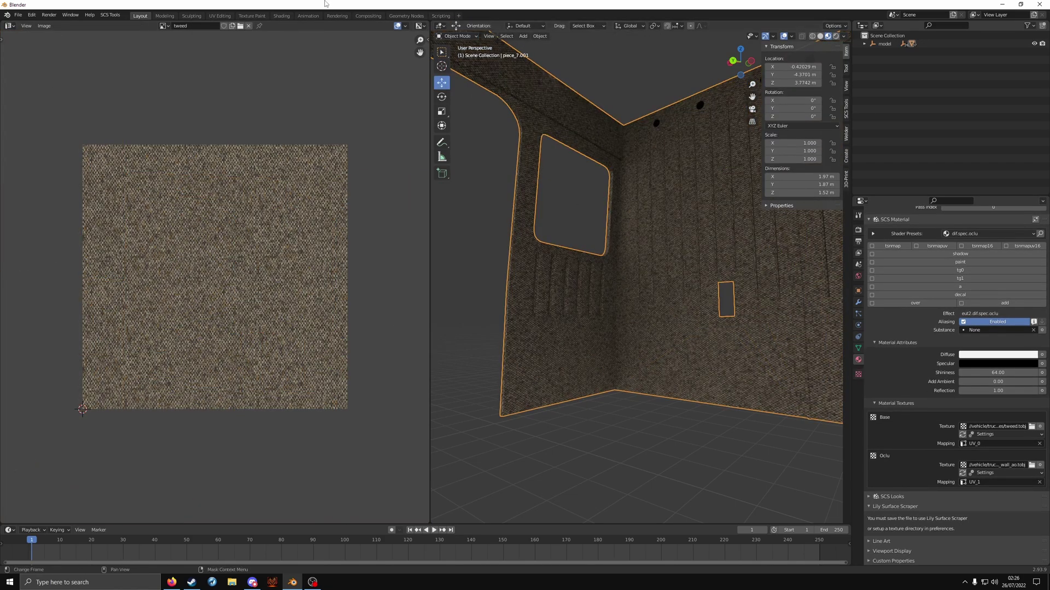
Step: Scale the cab wall's UV_1 islands up about 1.44x and inspect the resulting dark patches
key(Tab)
click(370, 26)
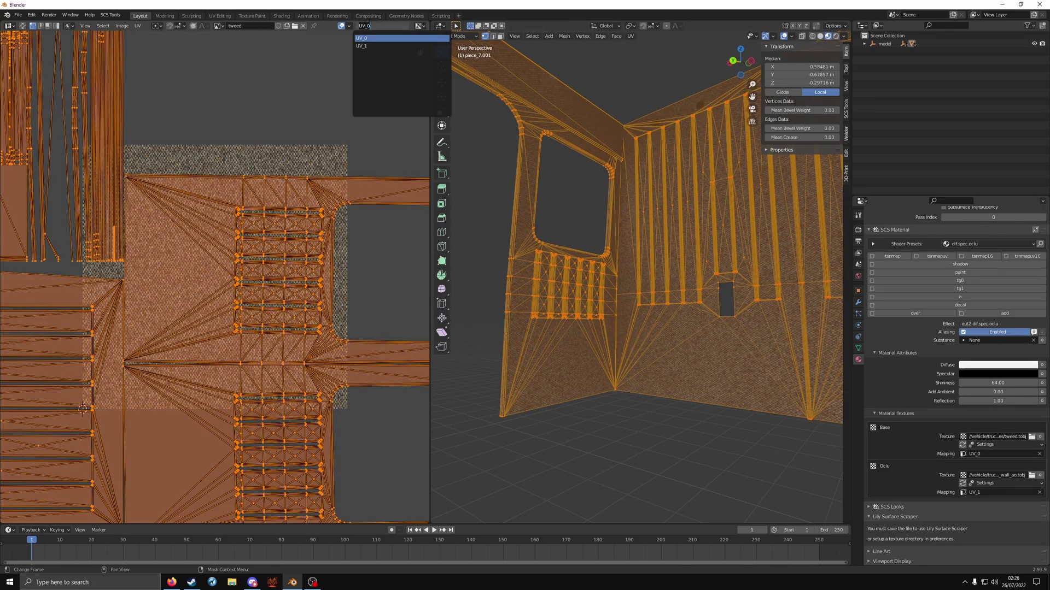
click(376, 47)
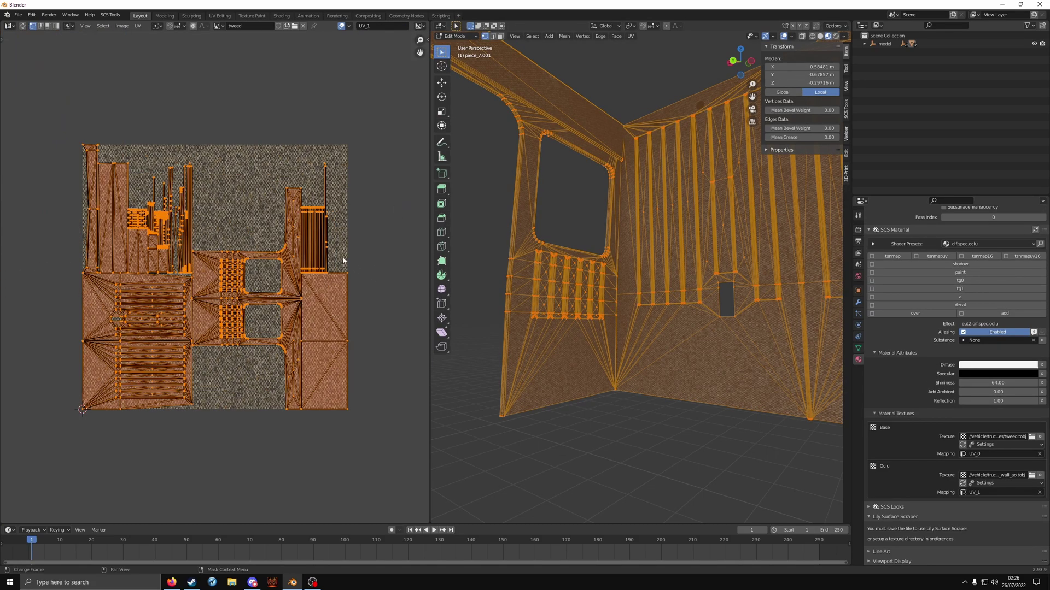
key(s)
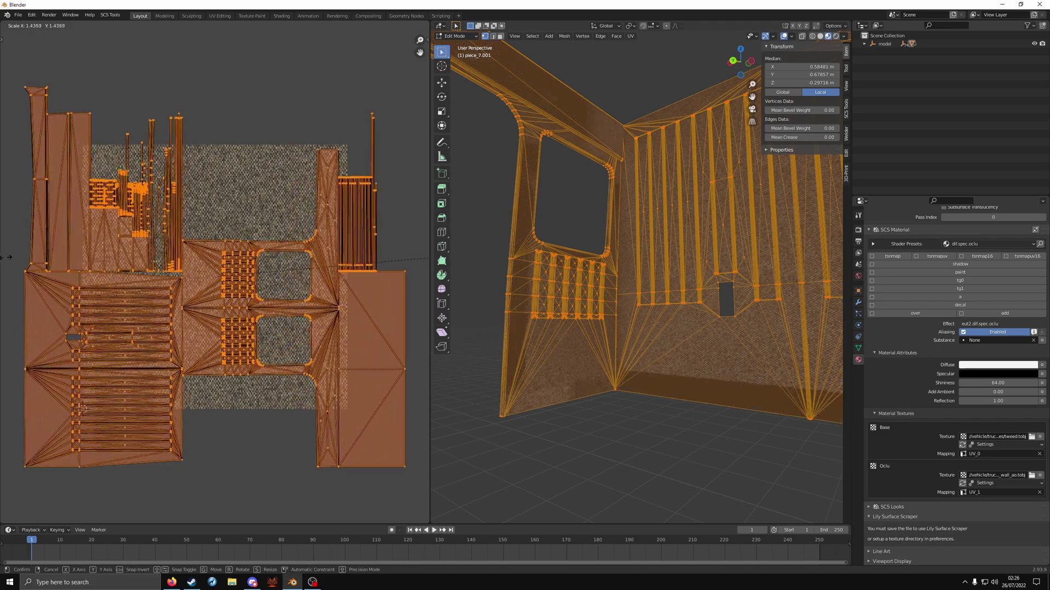
click(404, 257)
key(Tab)
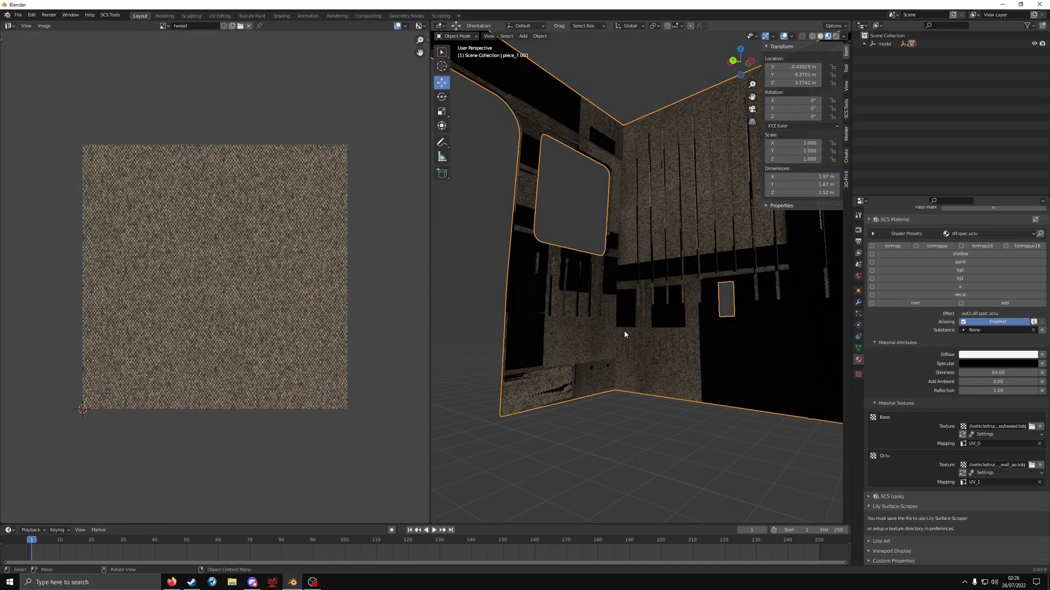
middle_drag(655, 355, 698, 346)
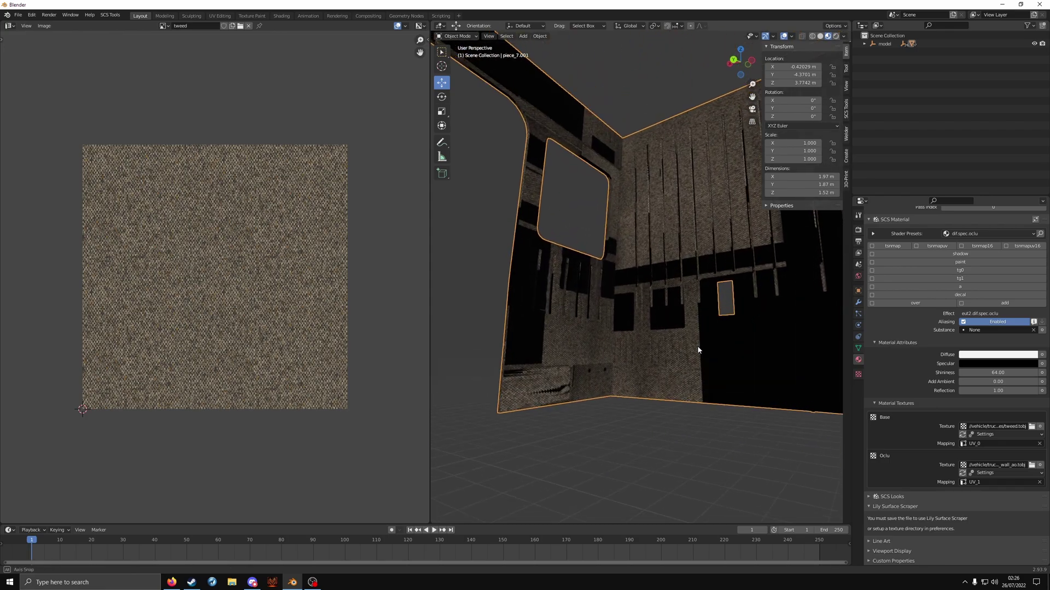
key(Tab)
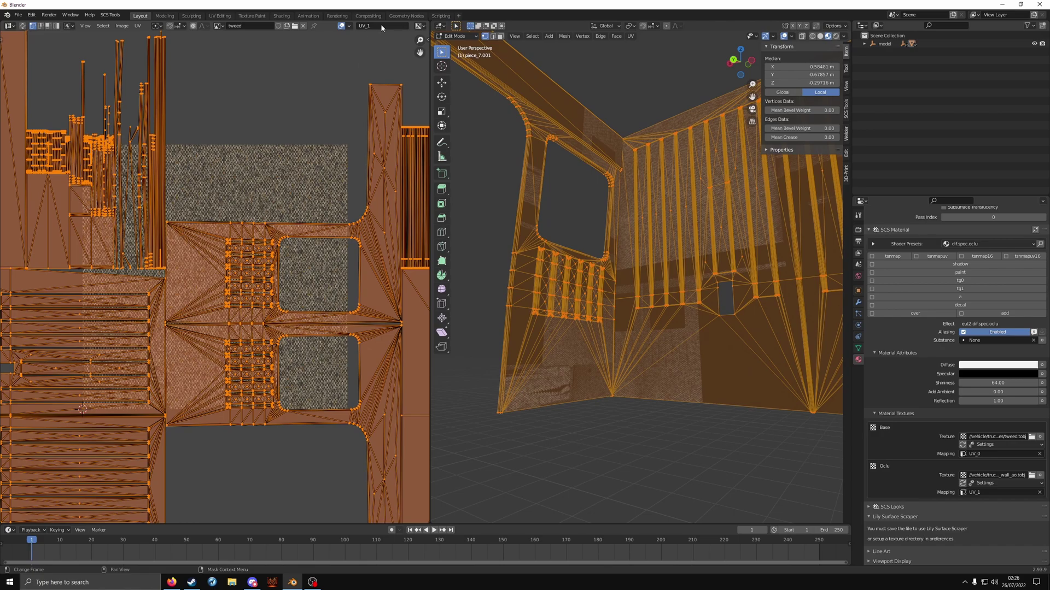
Step: Switch the UV map to UV_0, test-scale its islands, and orbit to check the cab walls
key(Tab)
key(Tab)
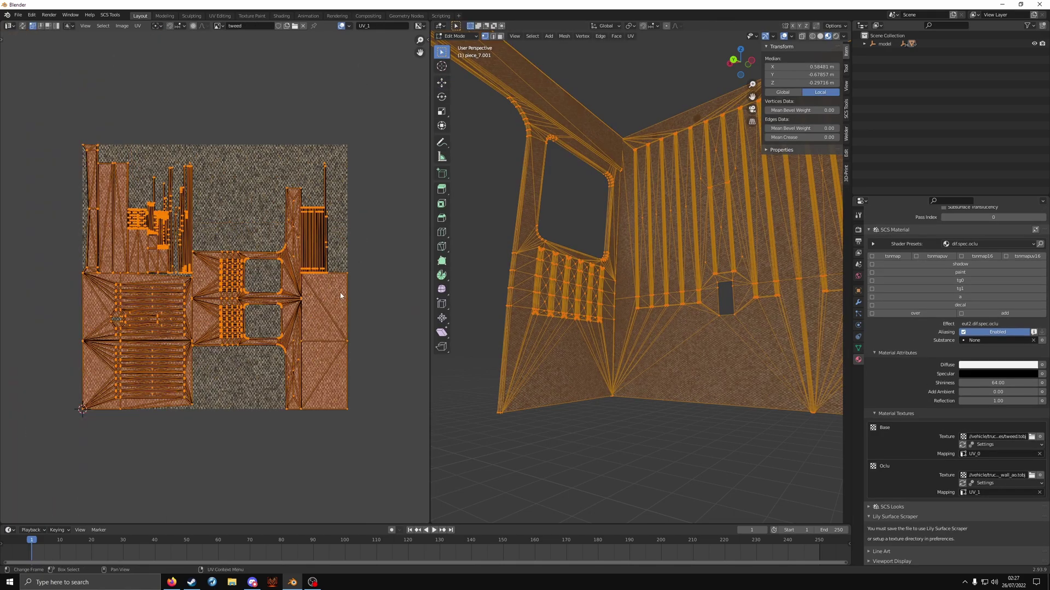
click(383, 26)
click(383, 39)
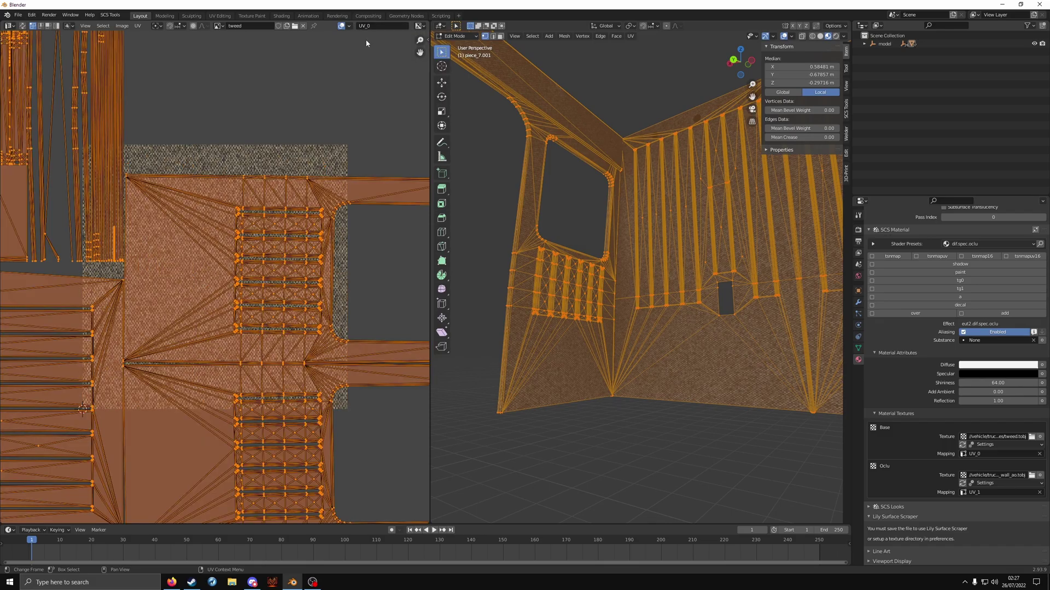
key(s)
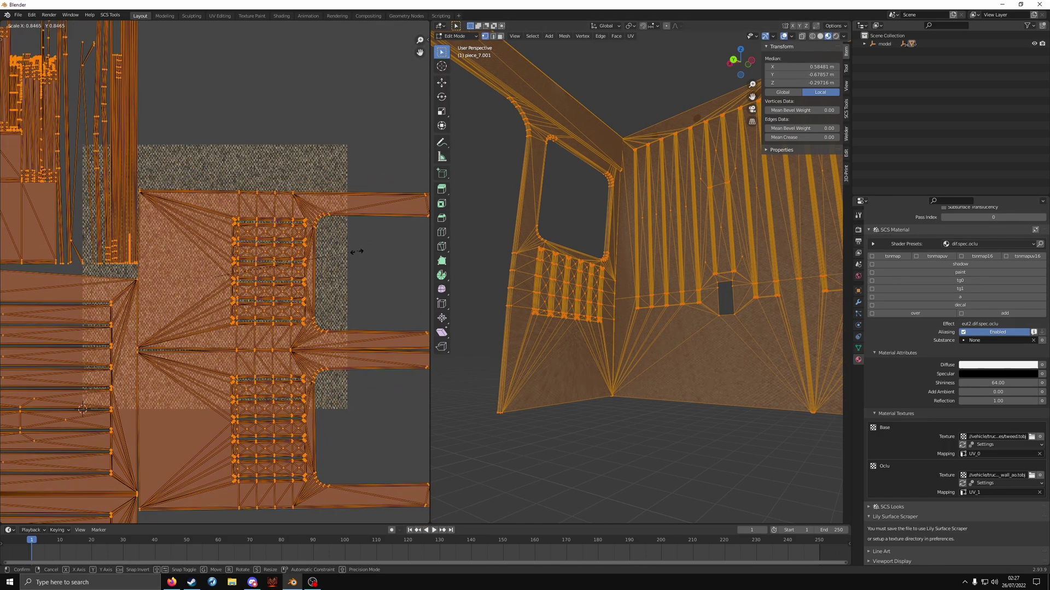
click(612, 366)
key(Tab)
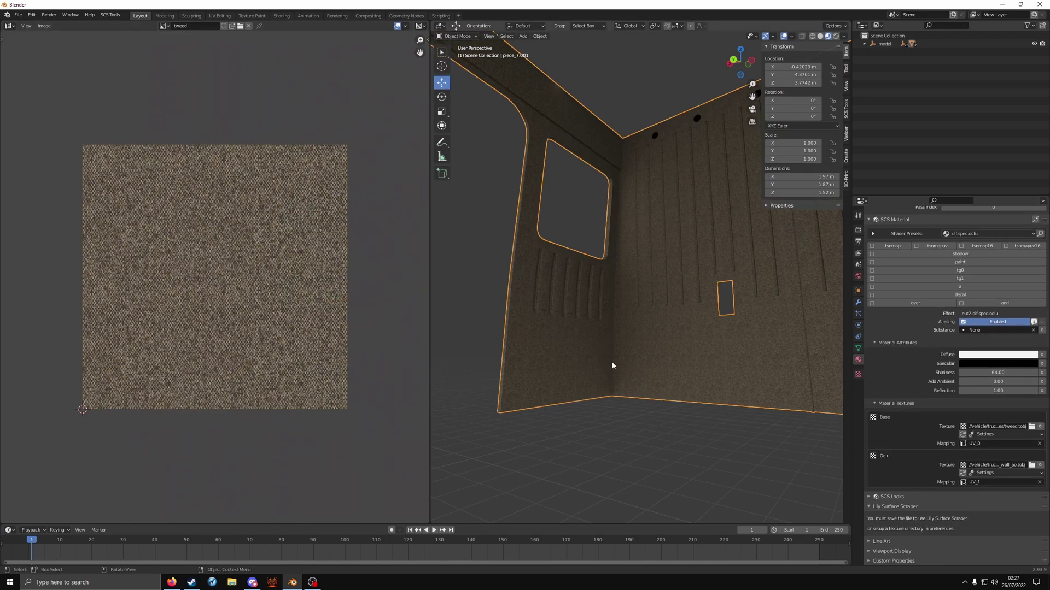
middle_drag(689, 303, 477, 299)
key(Tab)
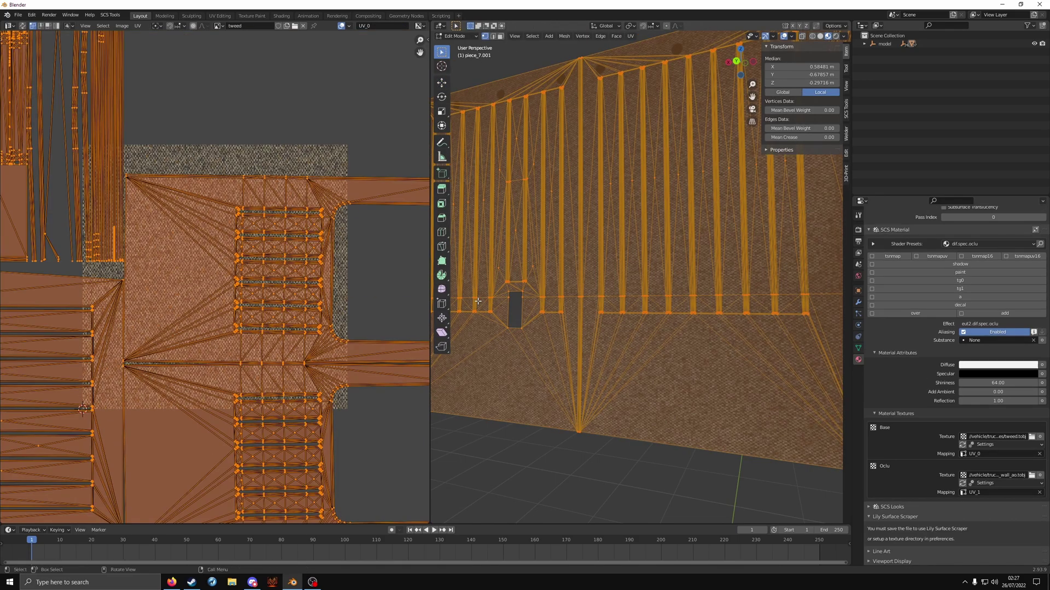
key(Tab)
scroll(538, 321, down, 4)
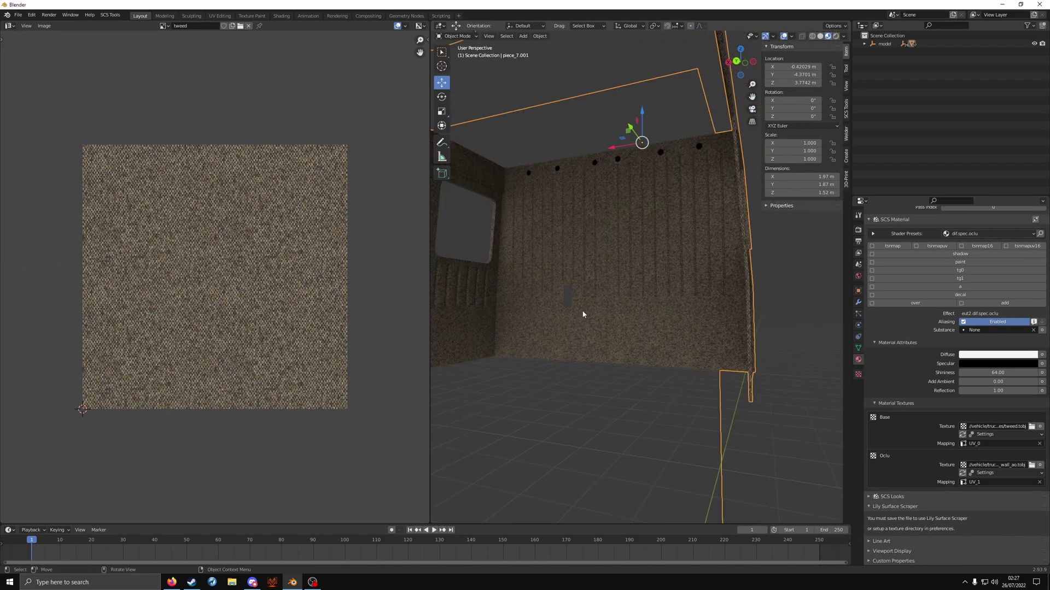